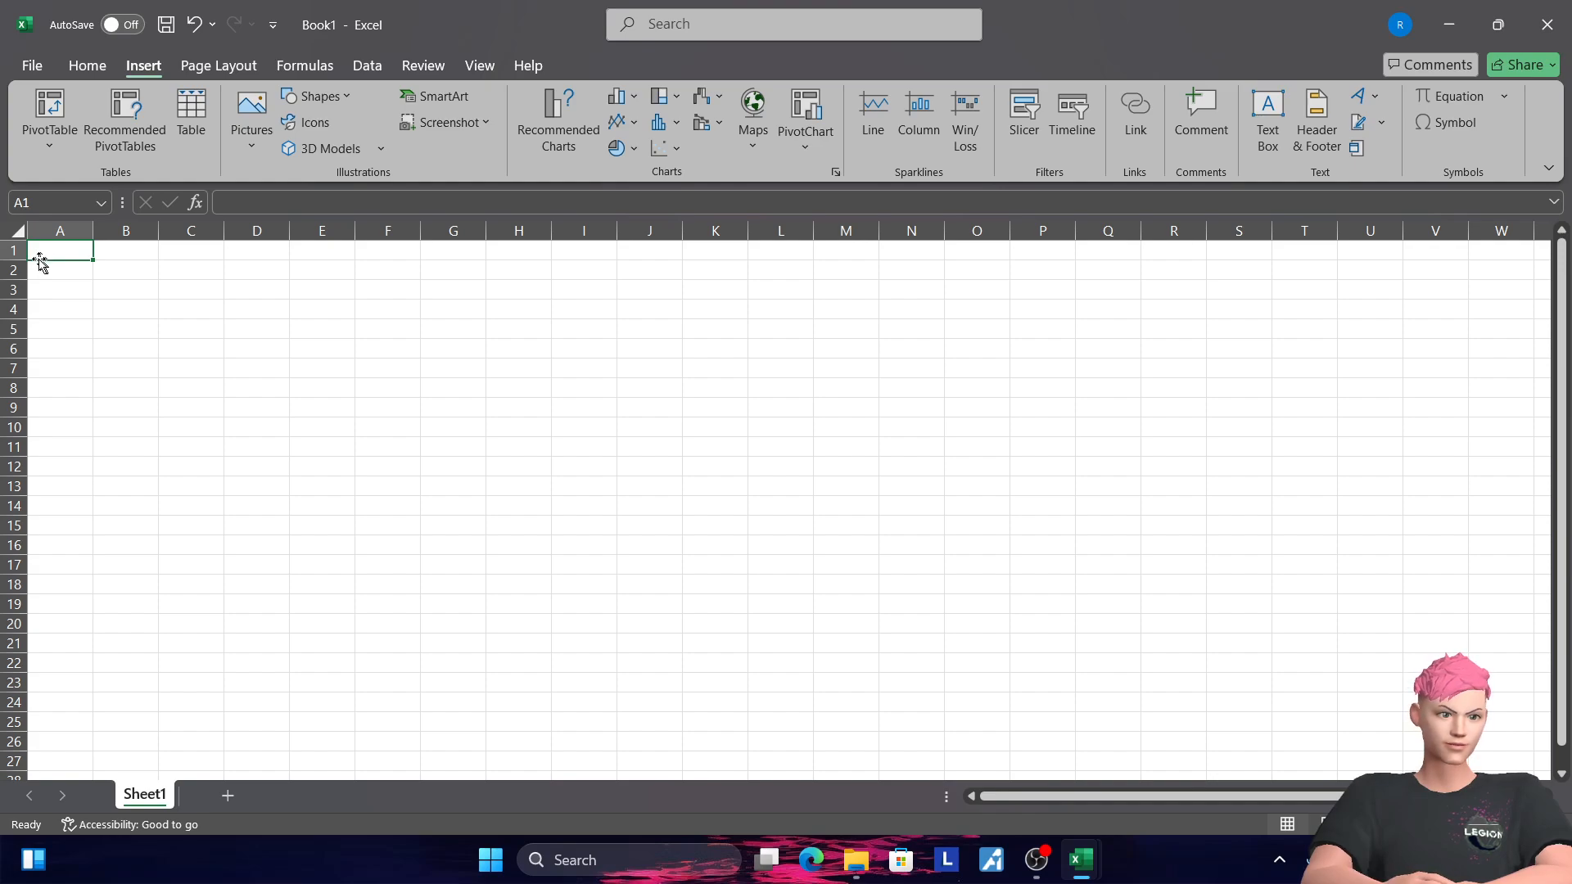
Make row 1 about two and a half times as tall, and merge and center cells A1:B1
drag(15, 260, 151, 272)
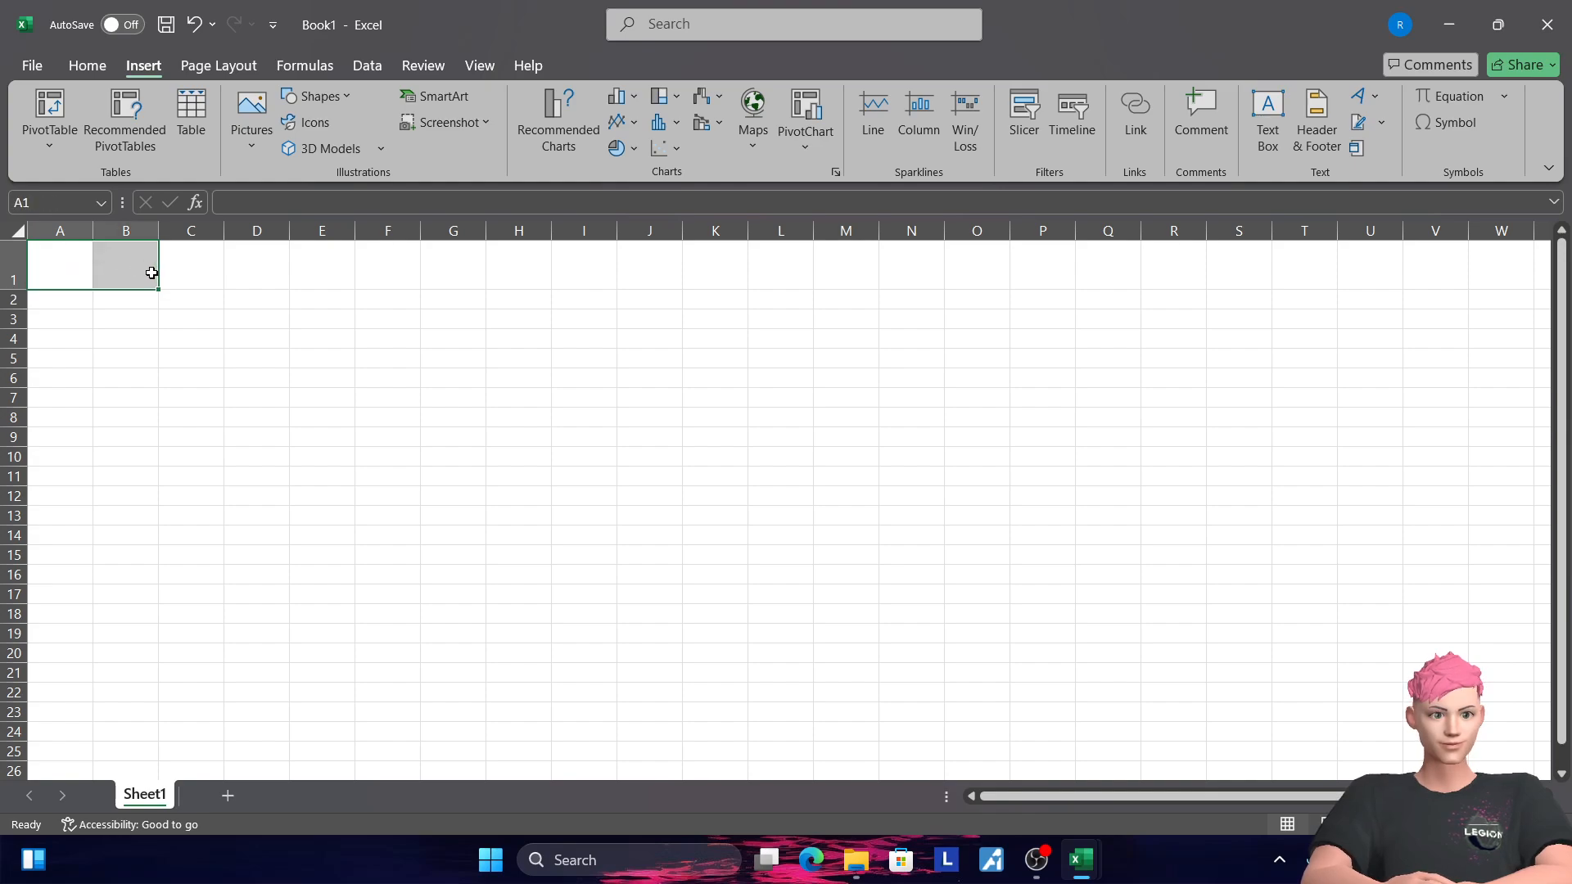
click(88, 66)
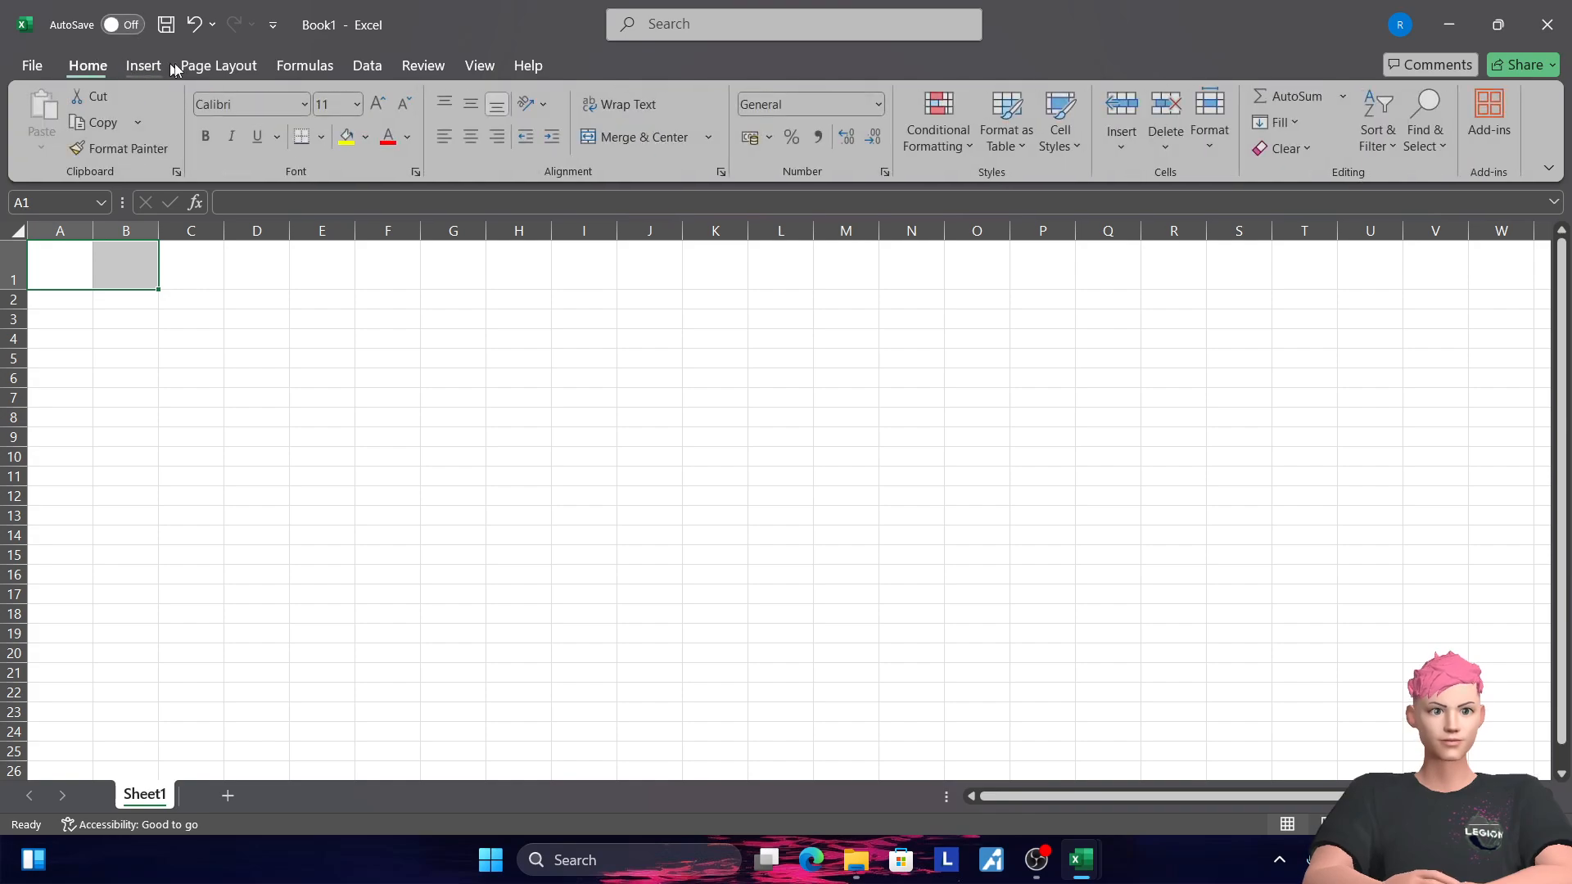
click(635, 136)
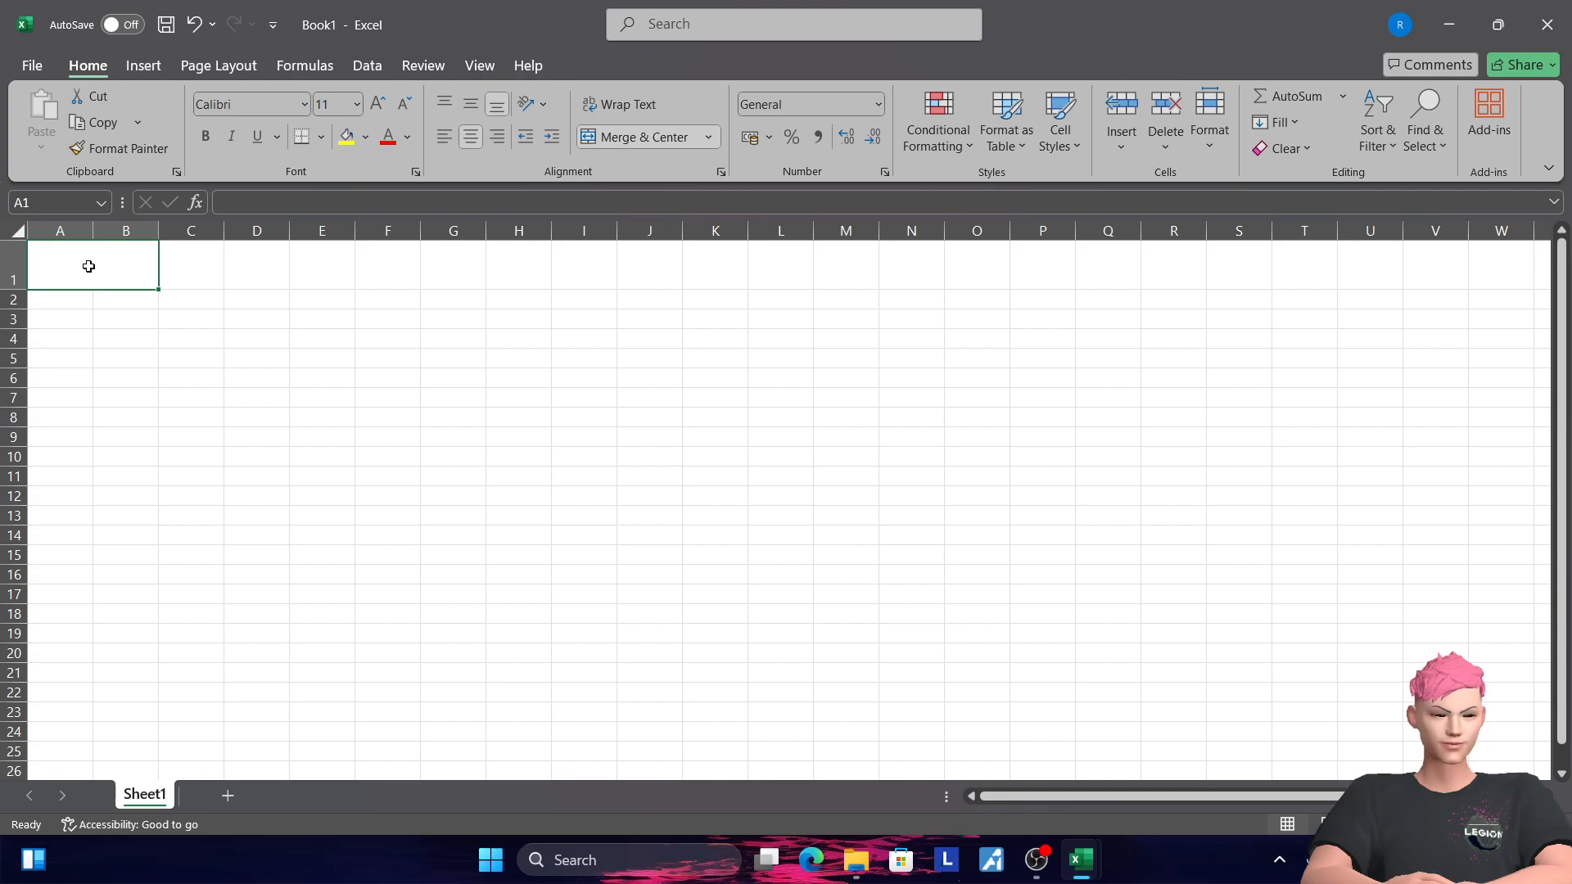
Enter the title "Book store" in the merged cell A1:B1 and increase its font size to 18
text(Boo)
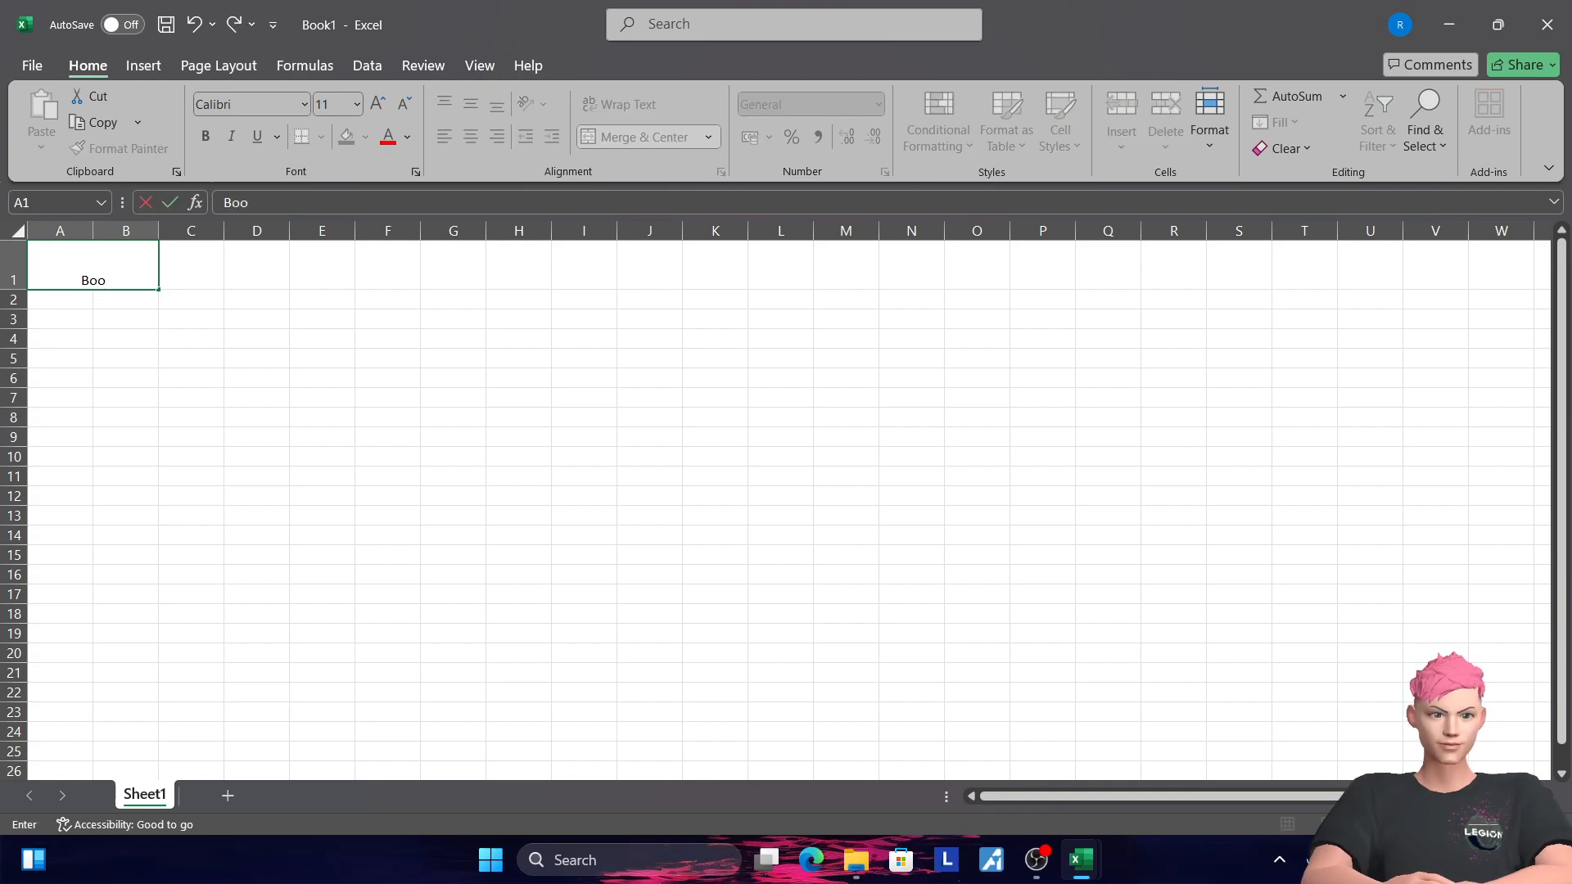
text(k s)
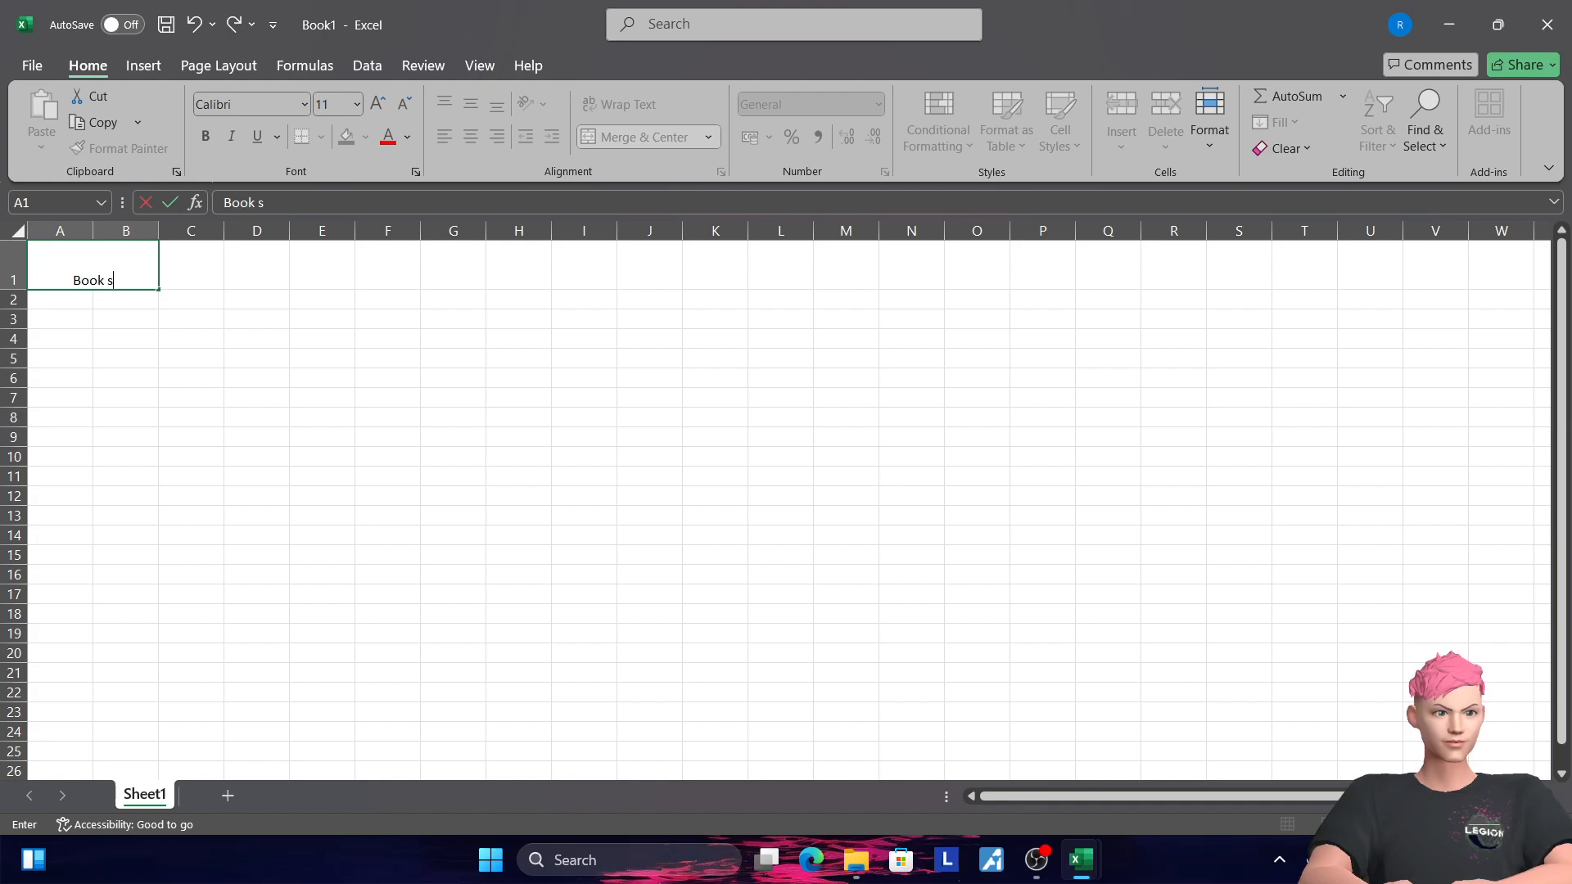
text(tore)
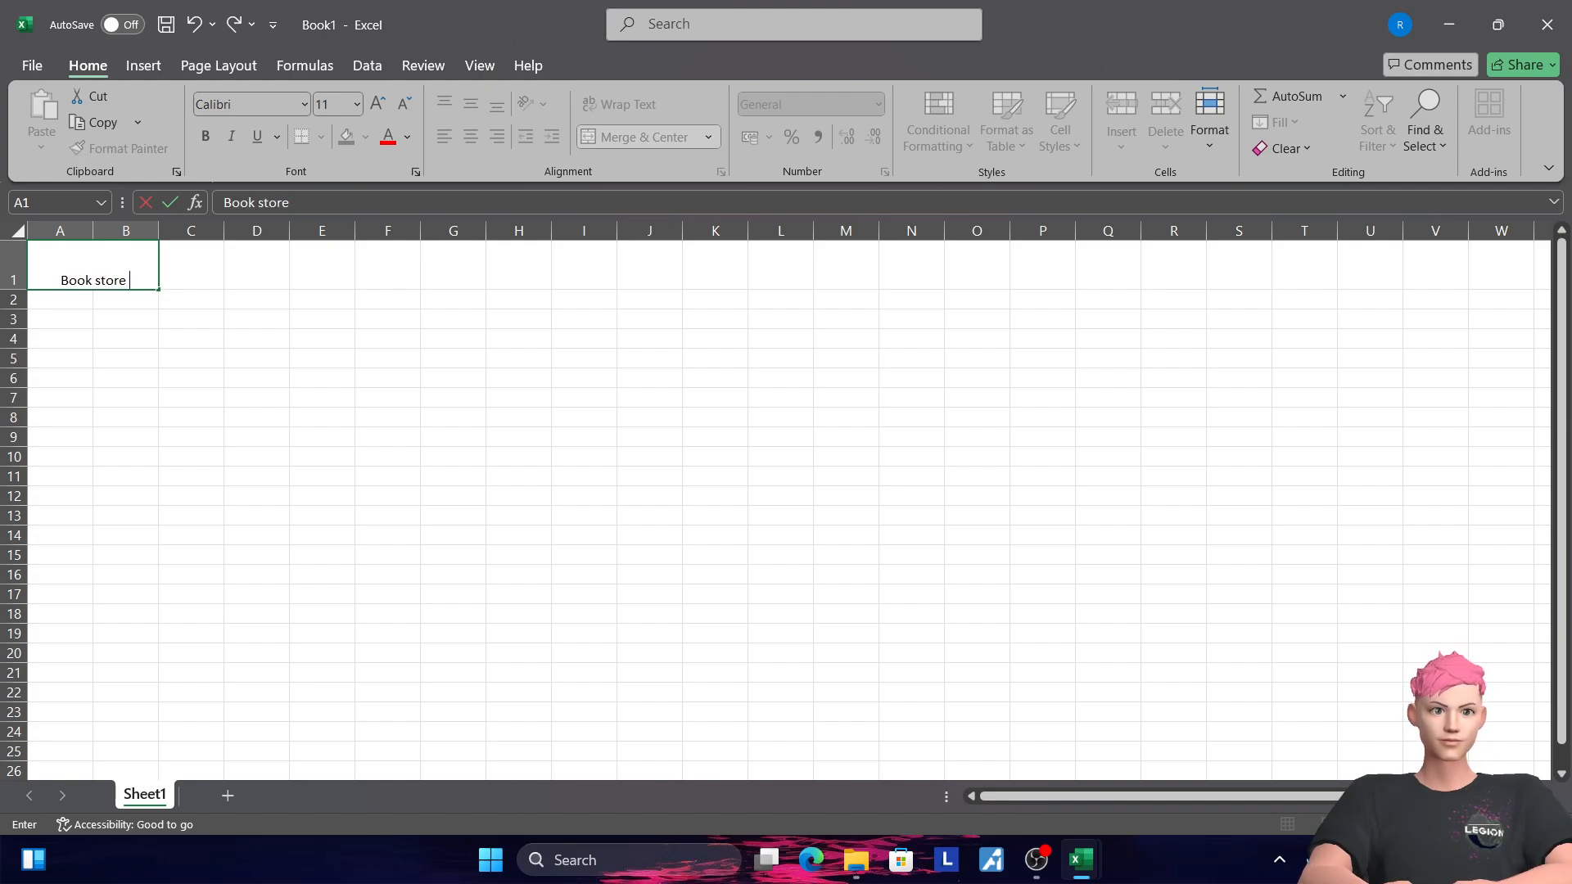
drag(128, 286, 59, 282)
click(378, 104)
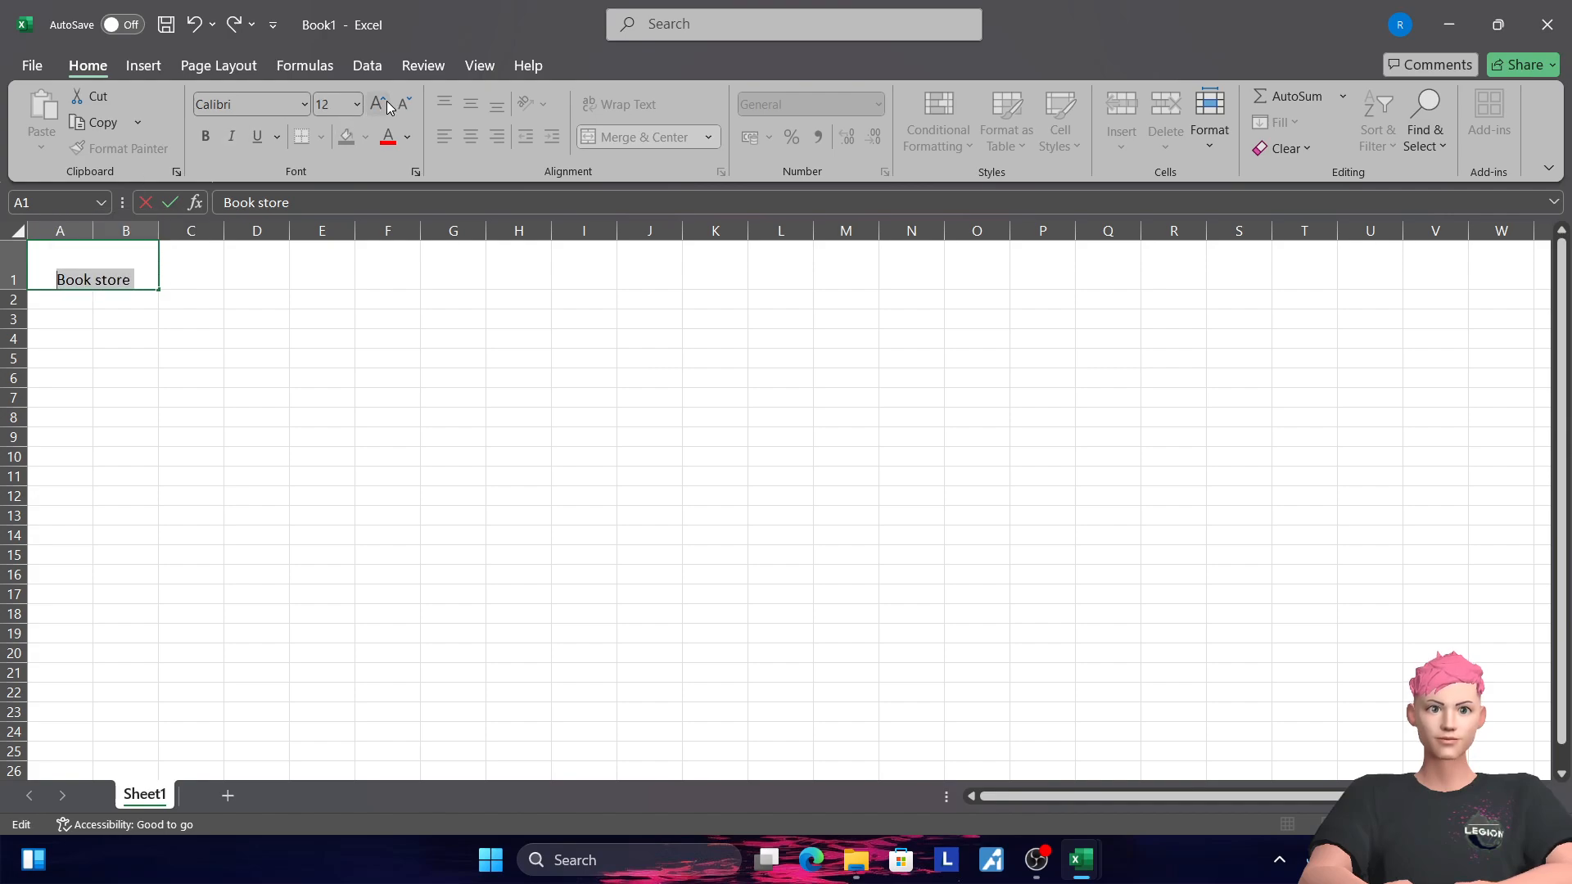
click(379, 104)
click(378, 104)
click(378, 104)
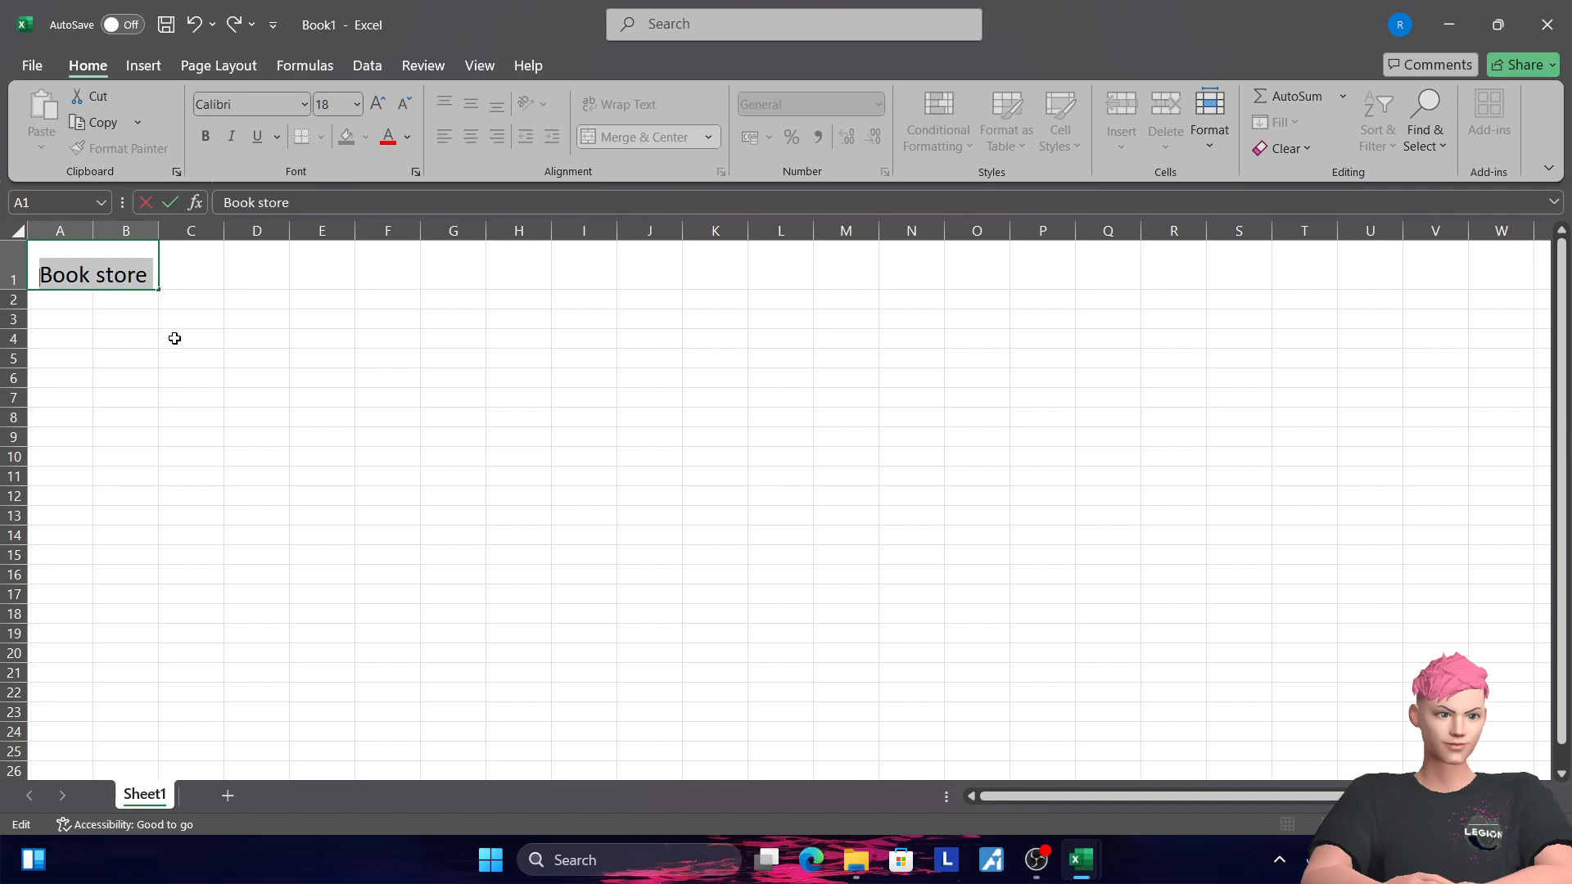
click(190, 316)
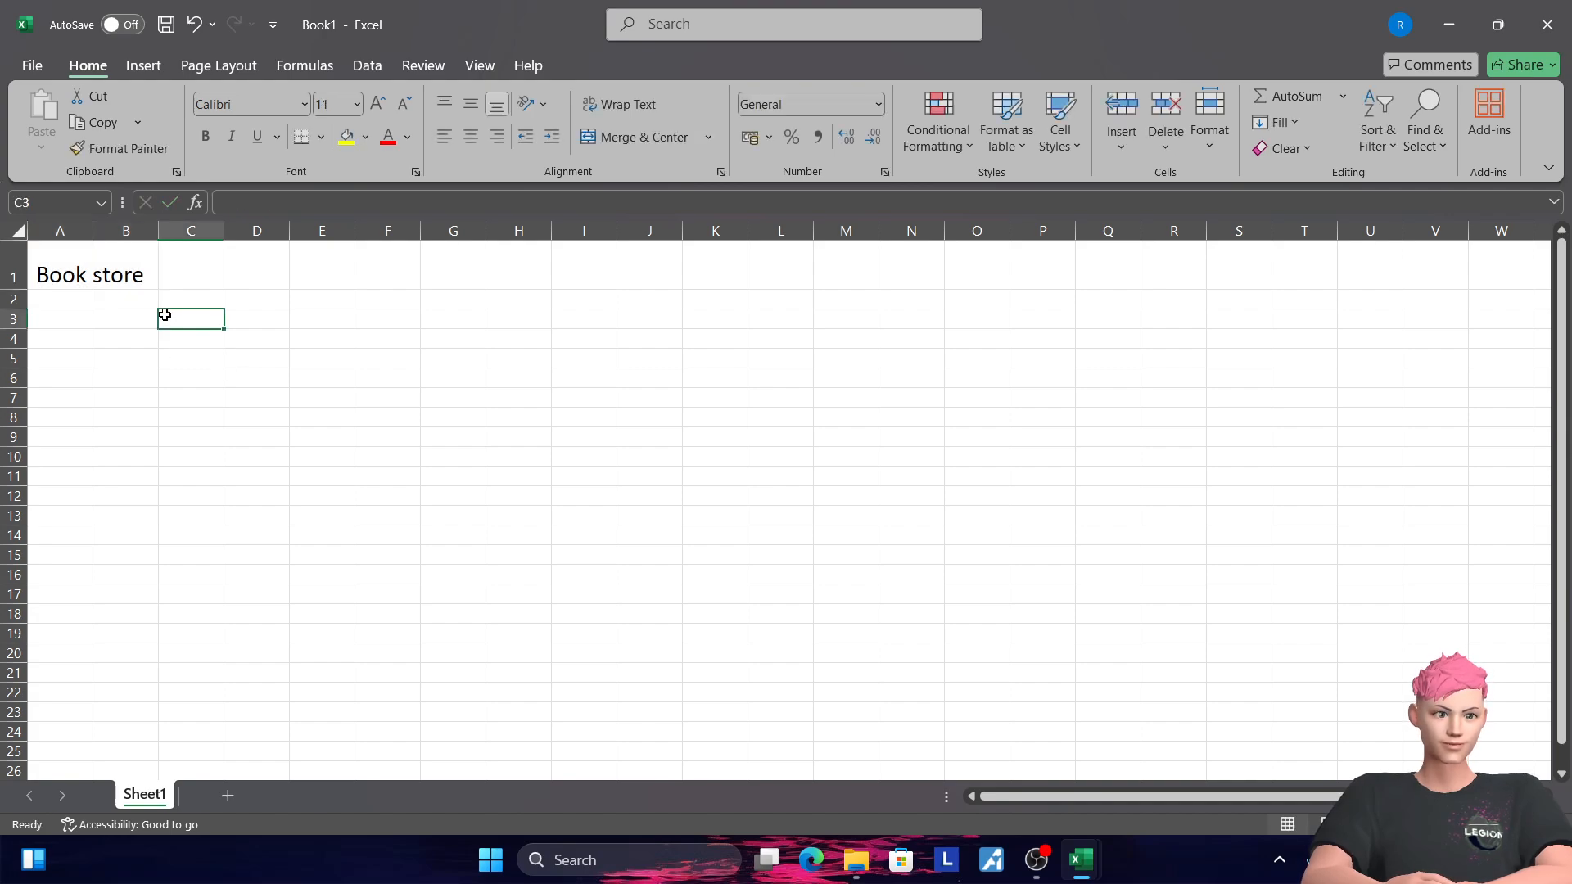
Widen columns B and C equally to roughly twice their default width
click(143, 317)
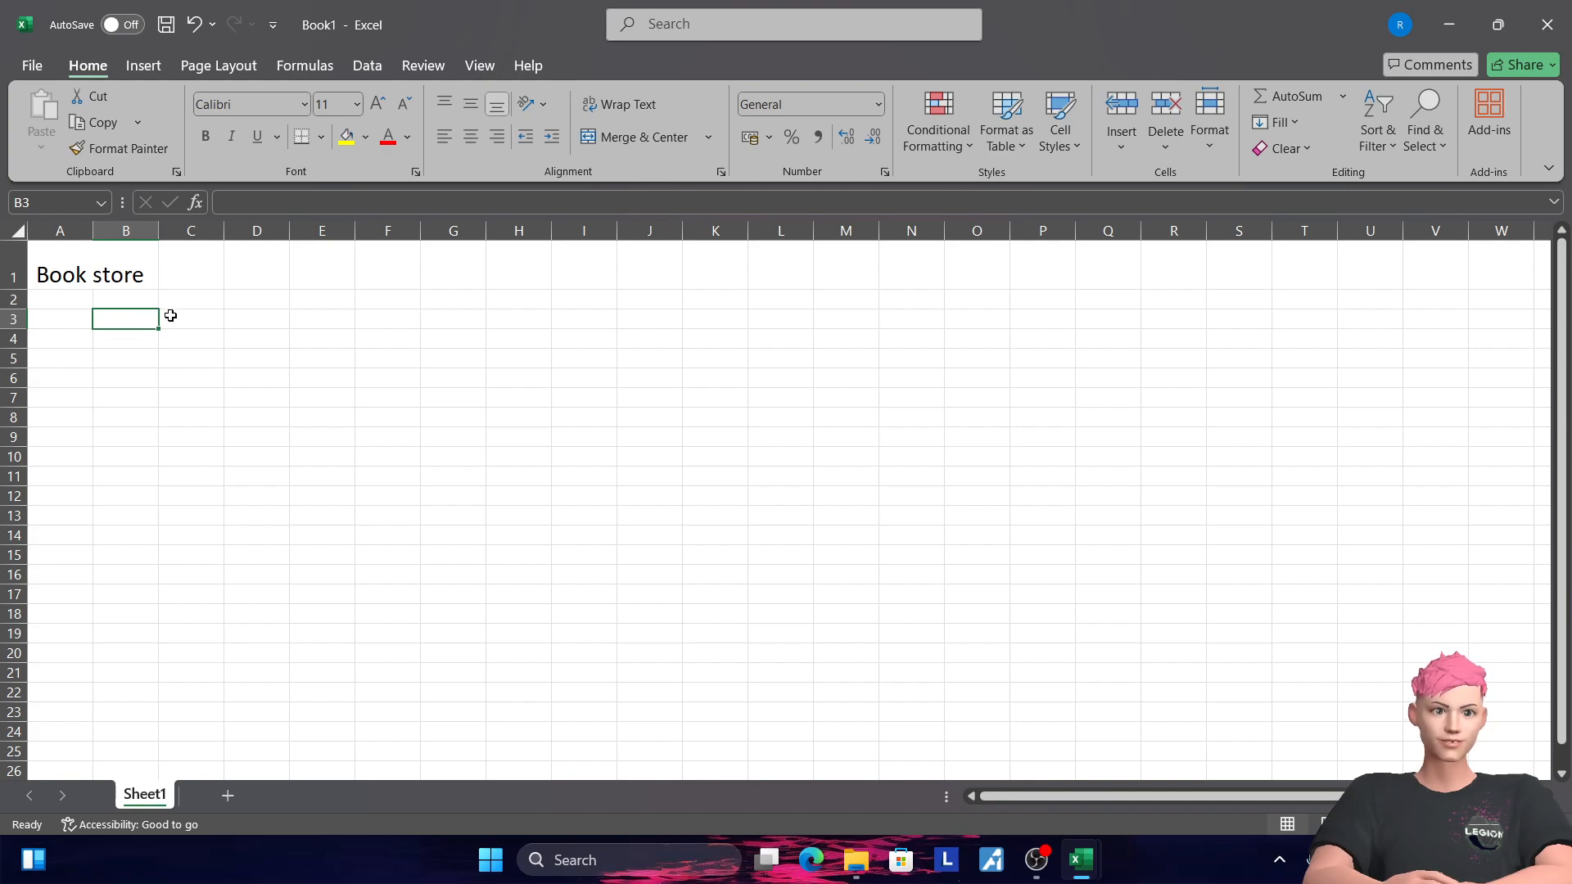
drag(152, 231, 233, 237)
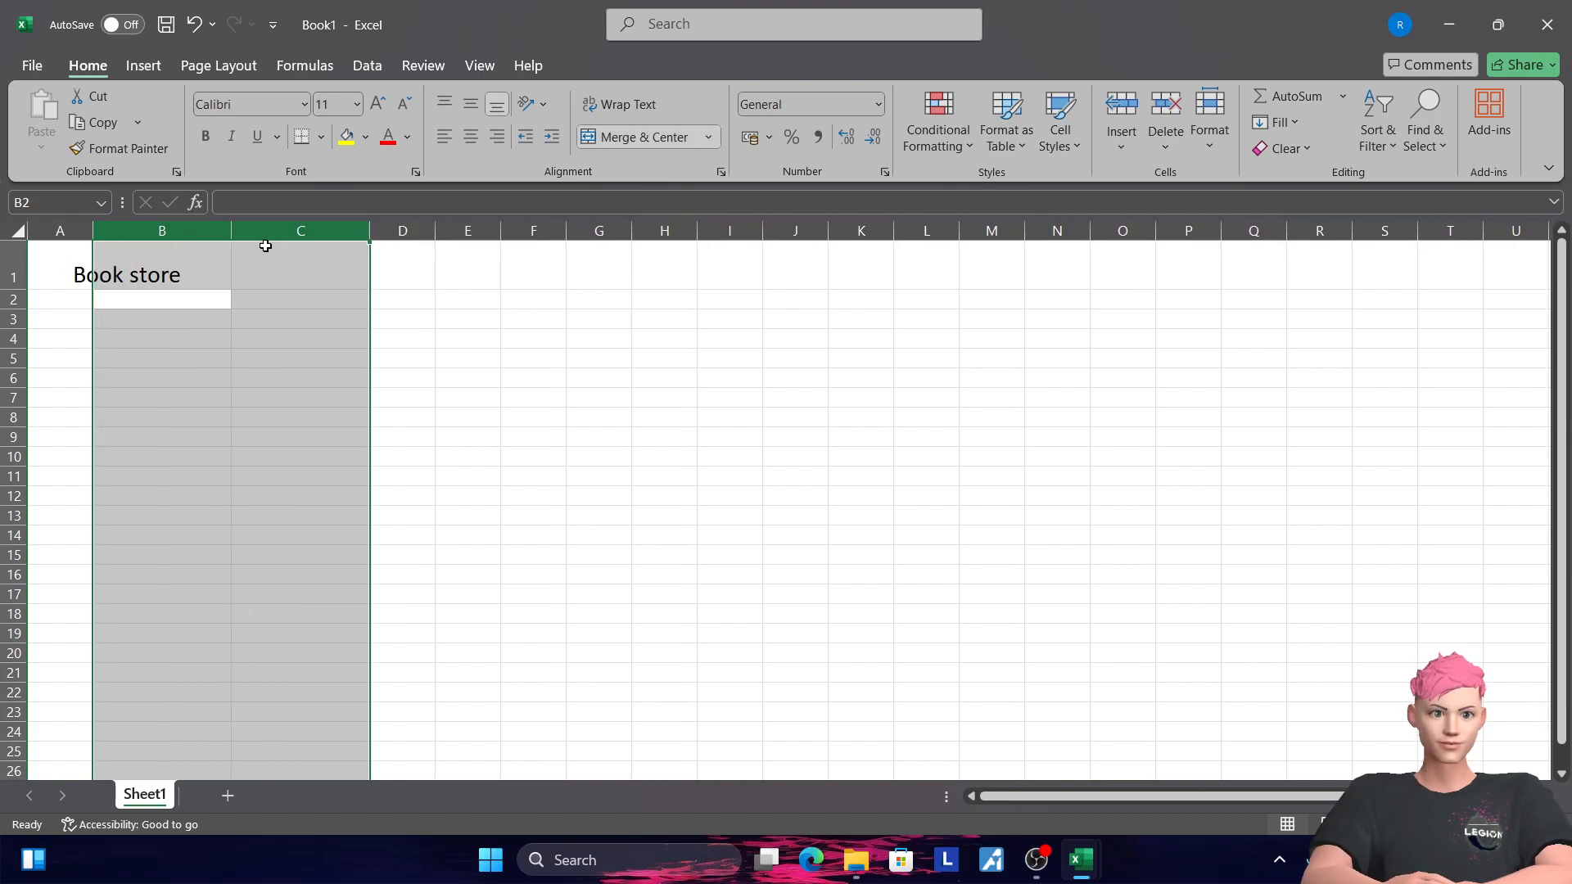
click(195, 339)
Enter the heading "Total number of books" in cell B3 and widen columns B and C slightly to fit it
click(180, 319)
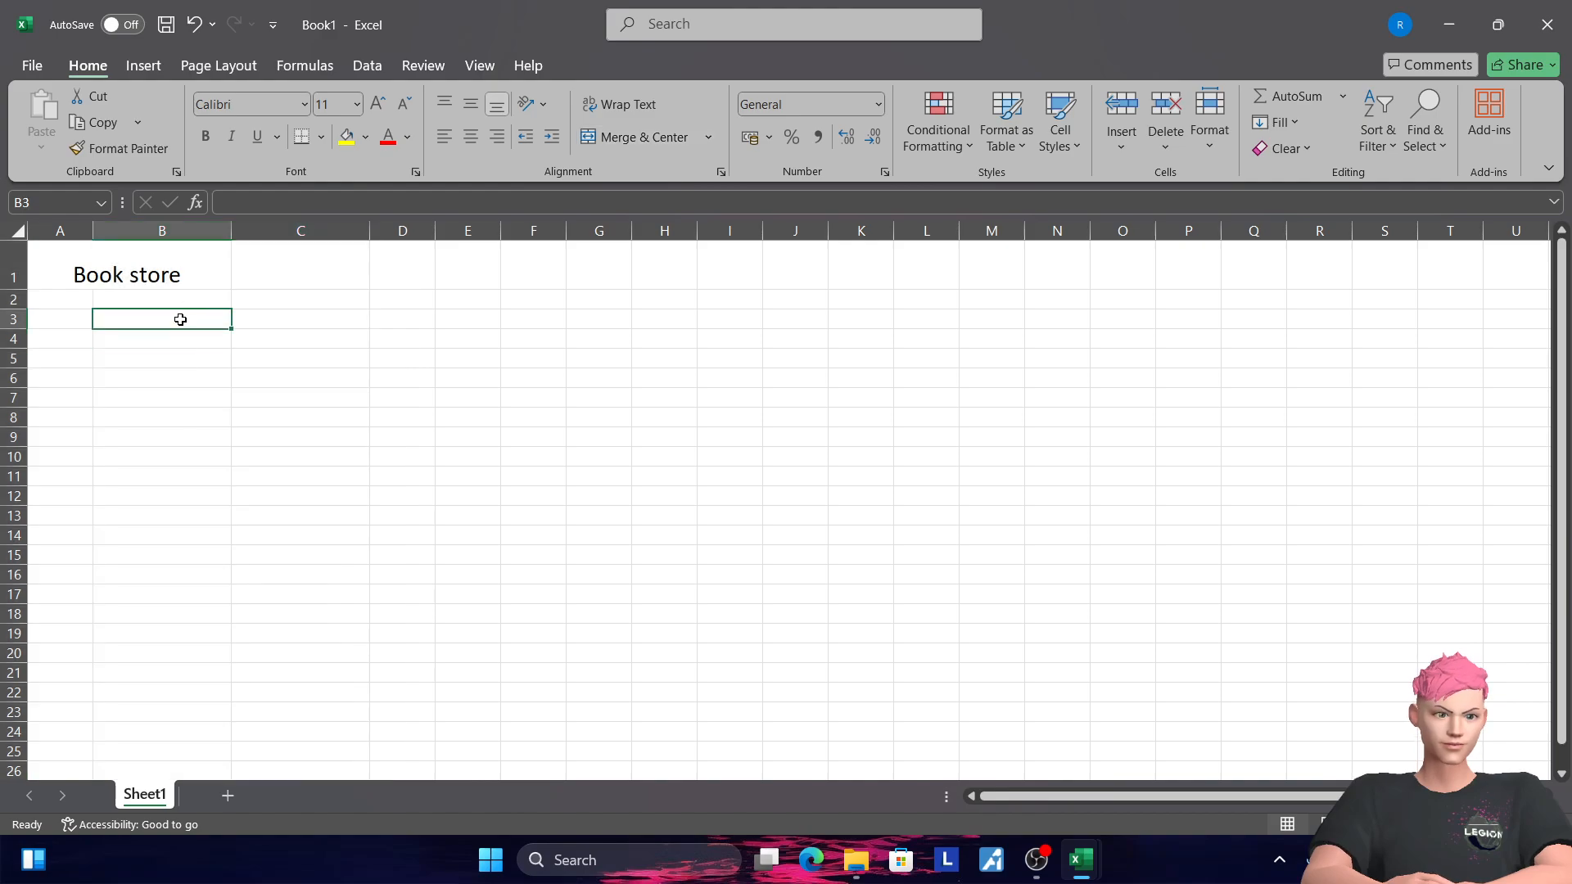
text(Total)
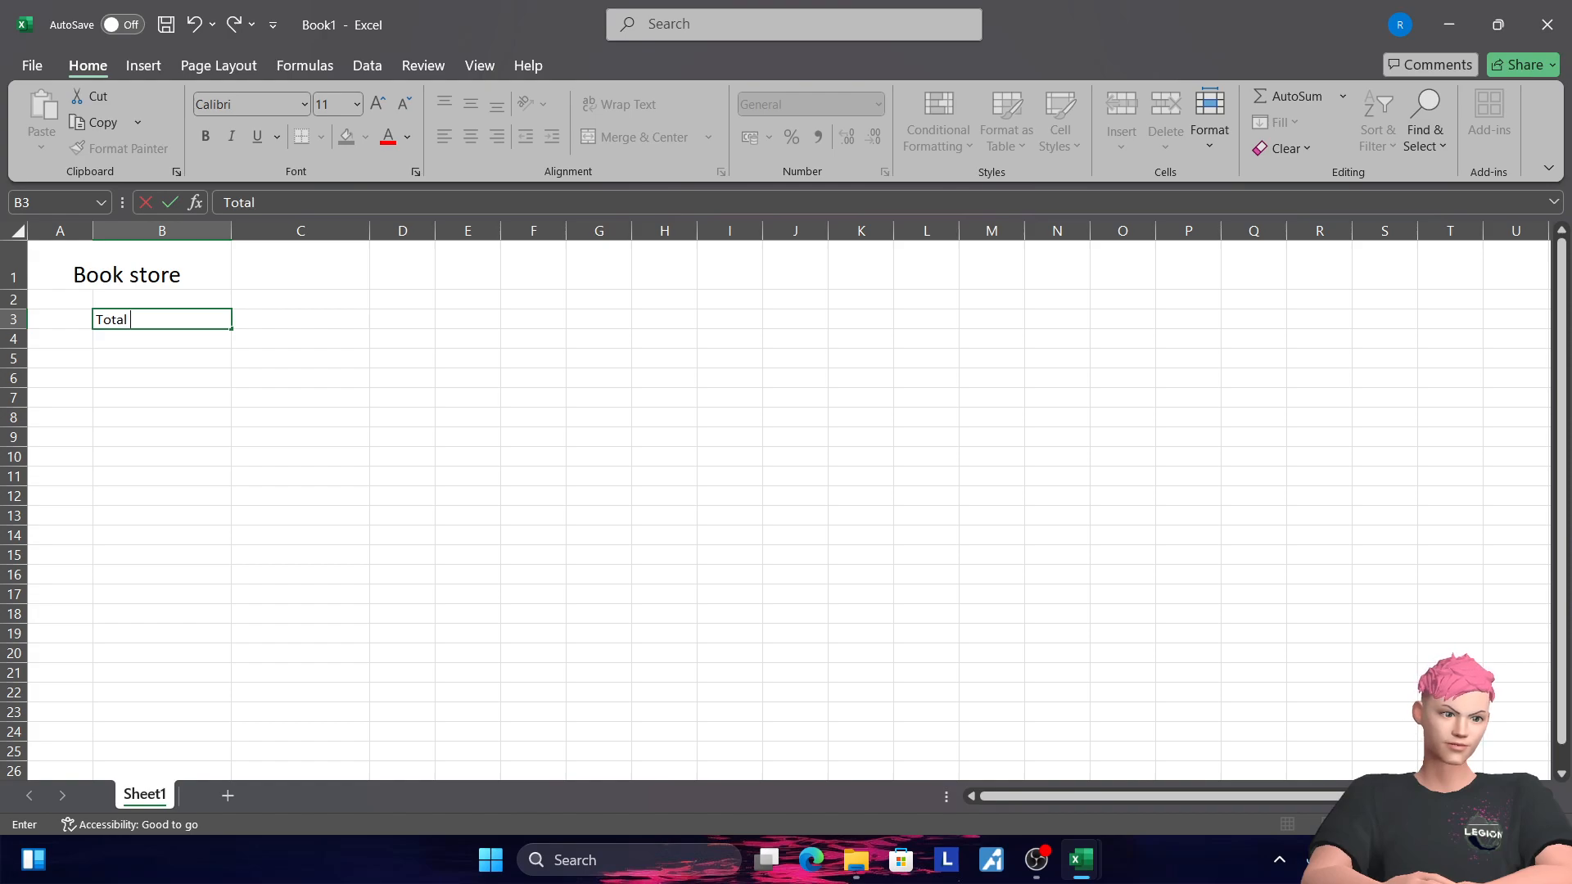
text( number)
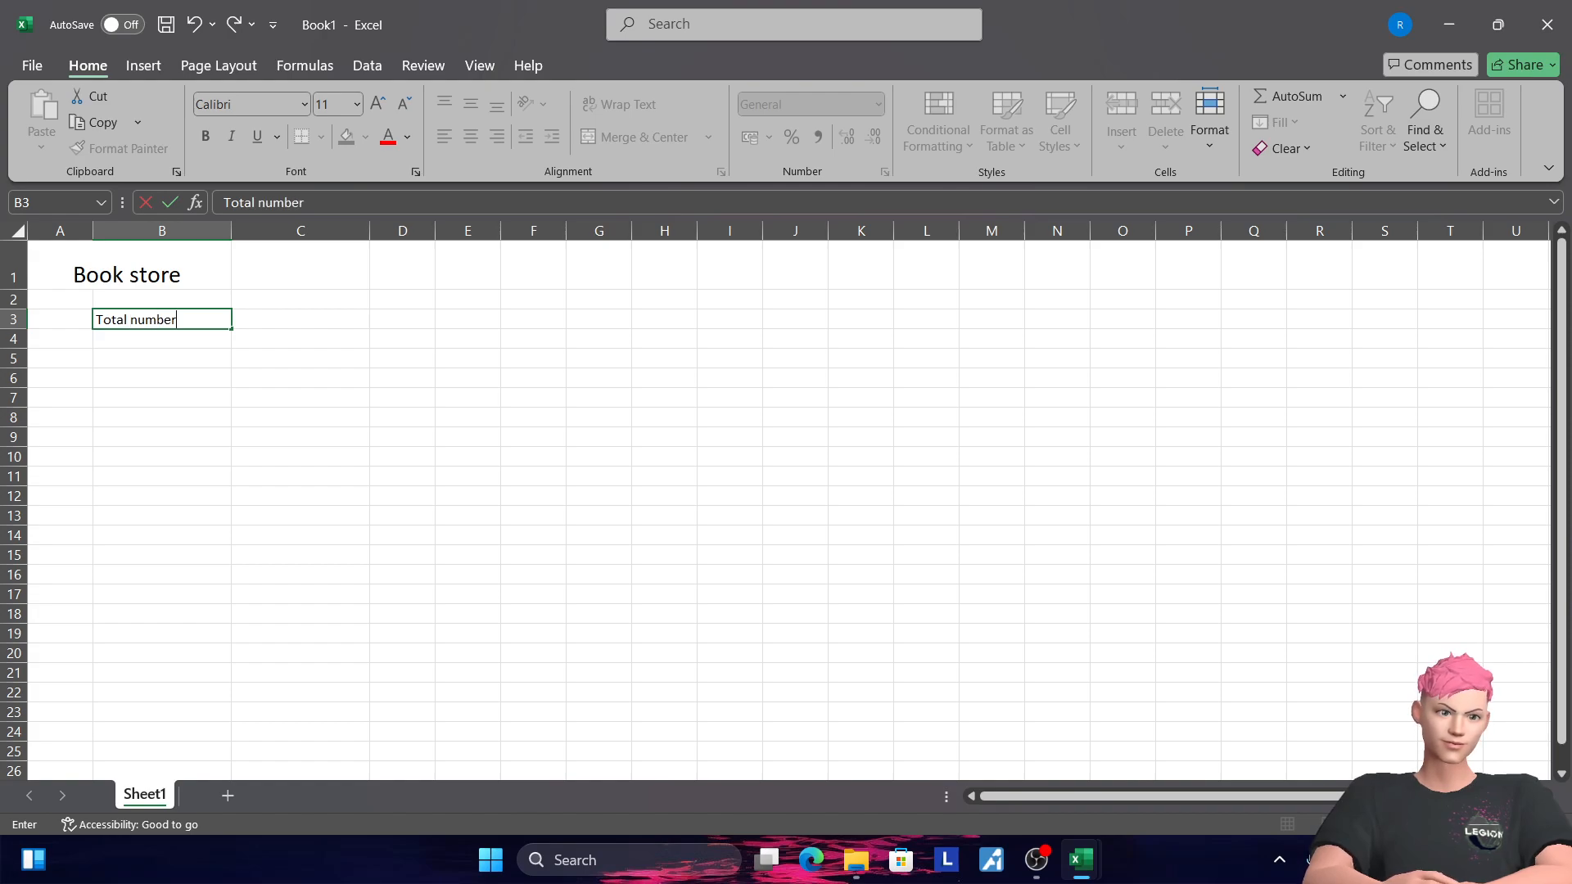
text( of )
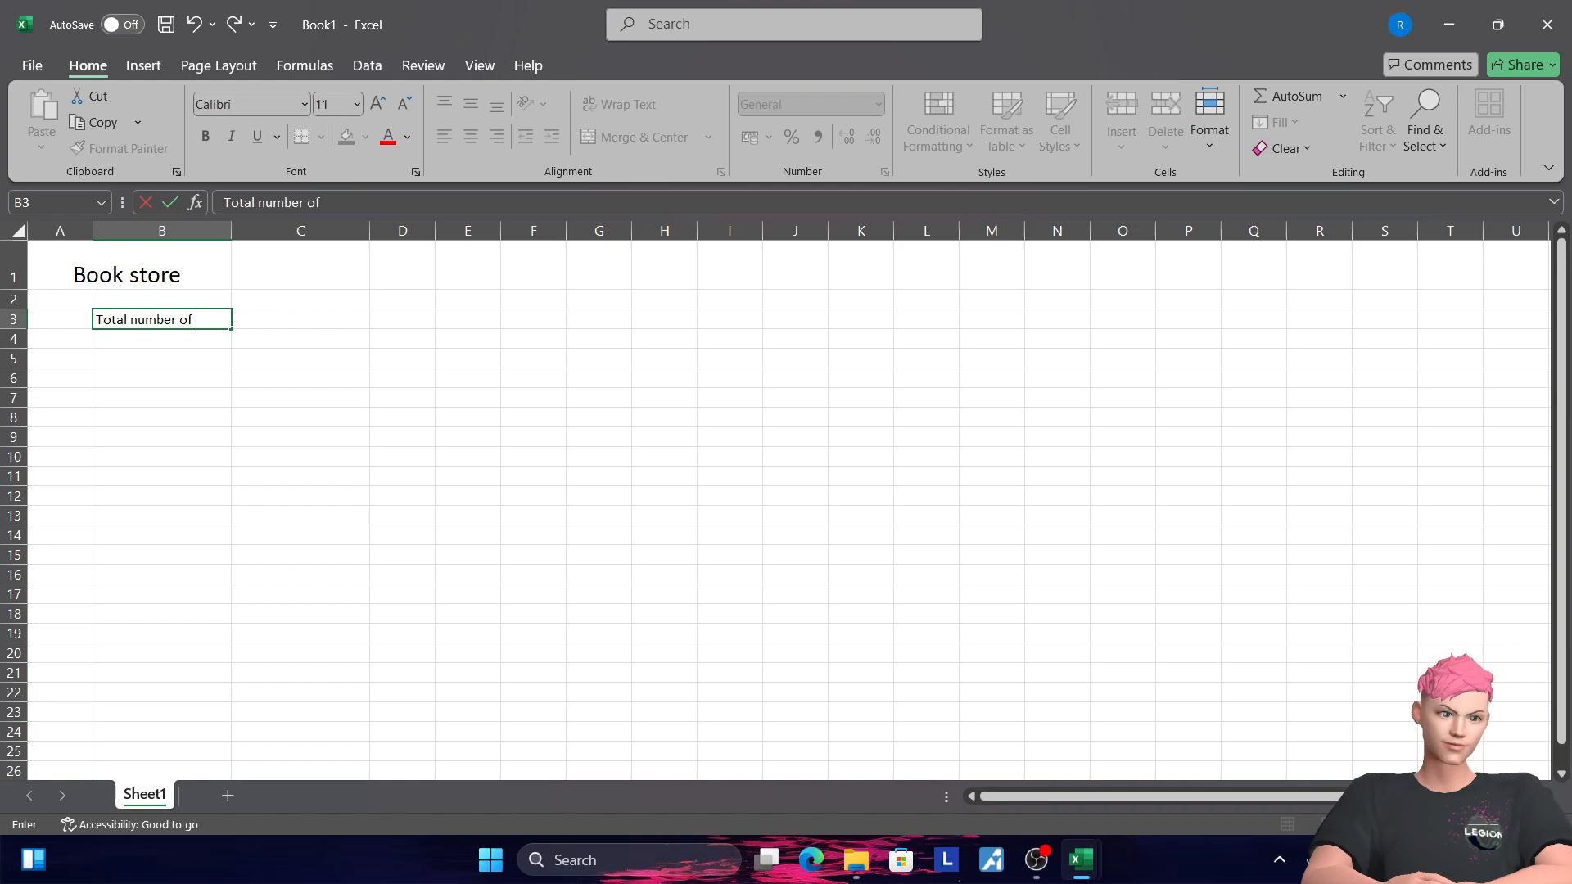
text(books)
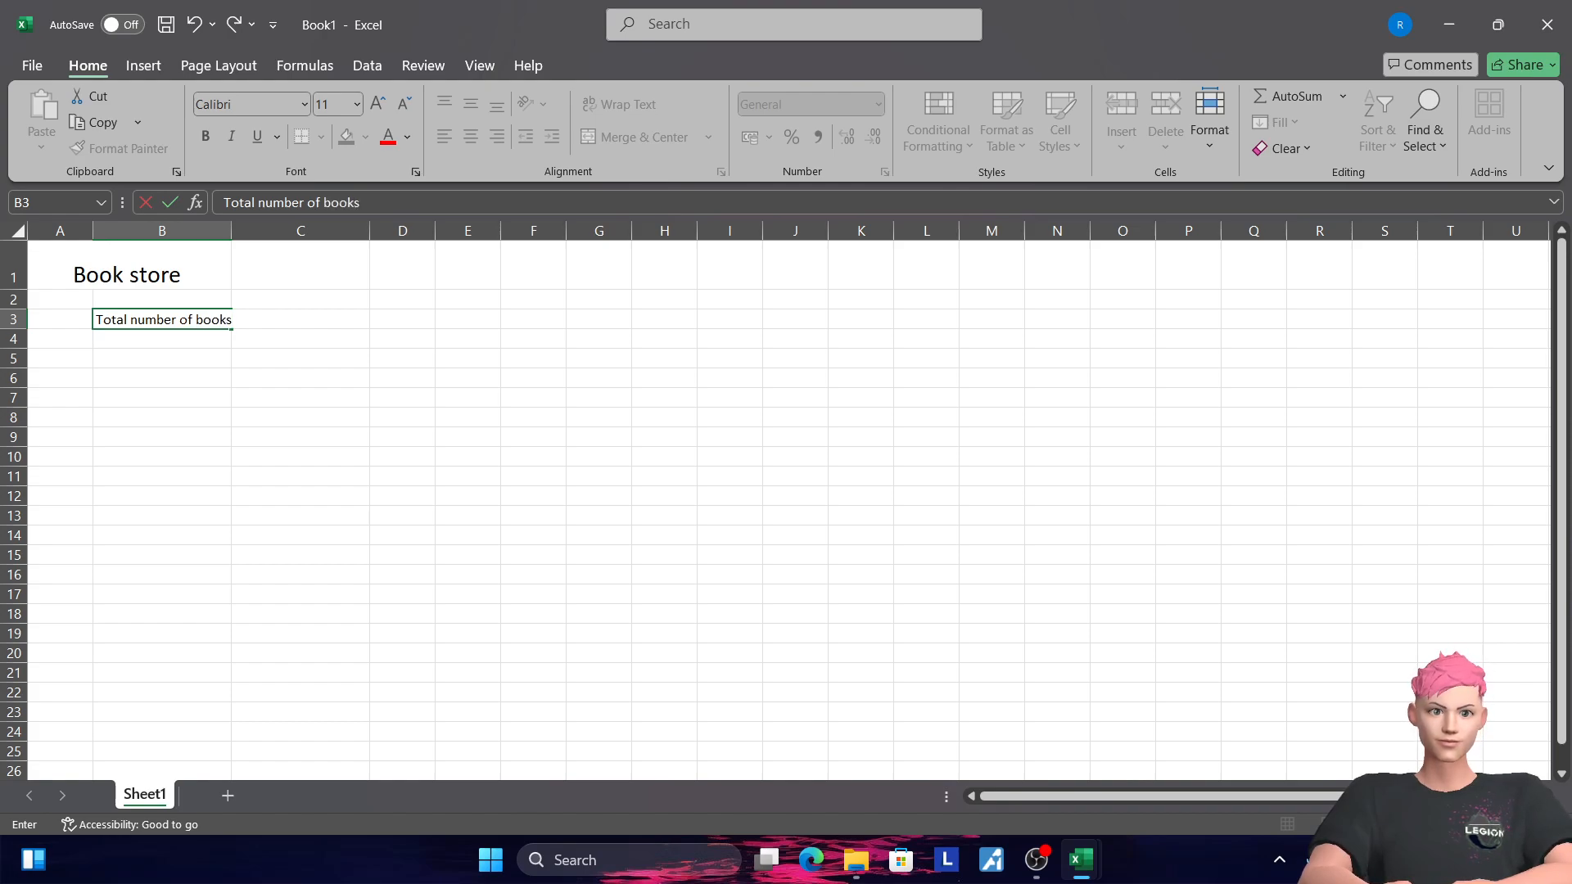
key(F2)
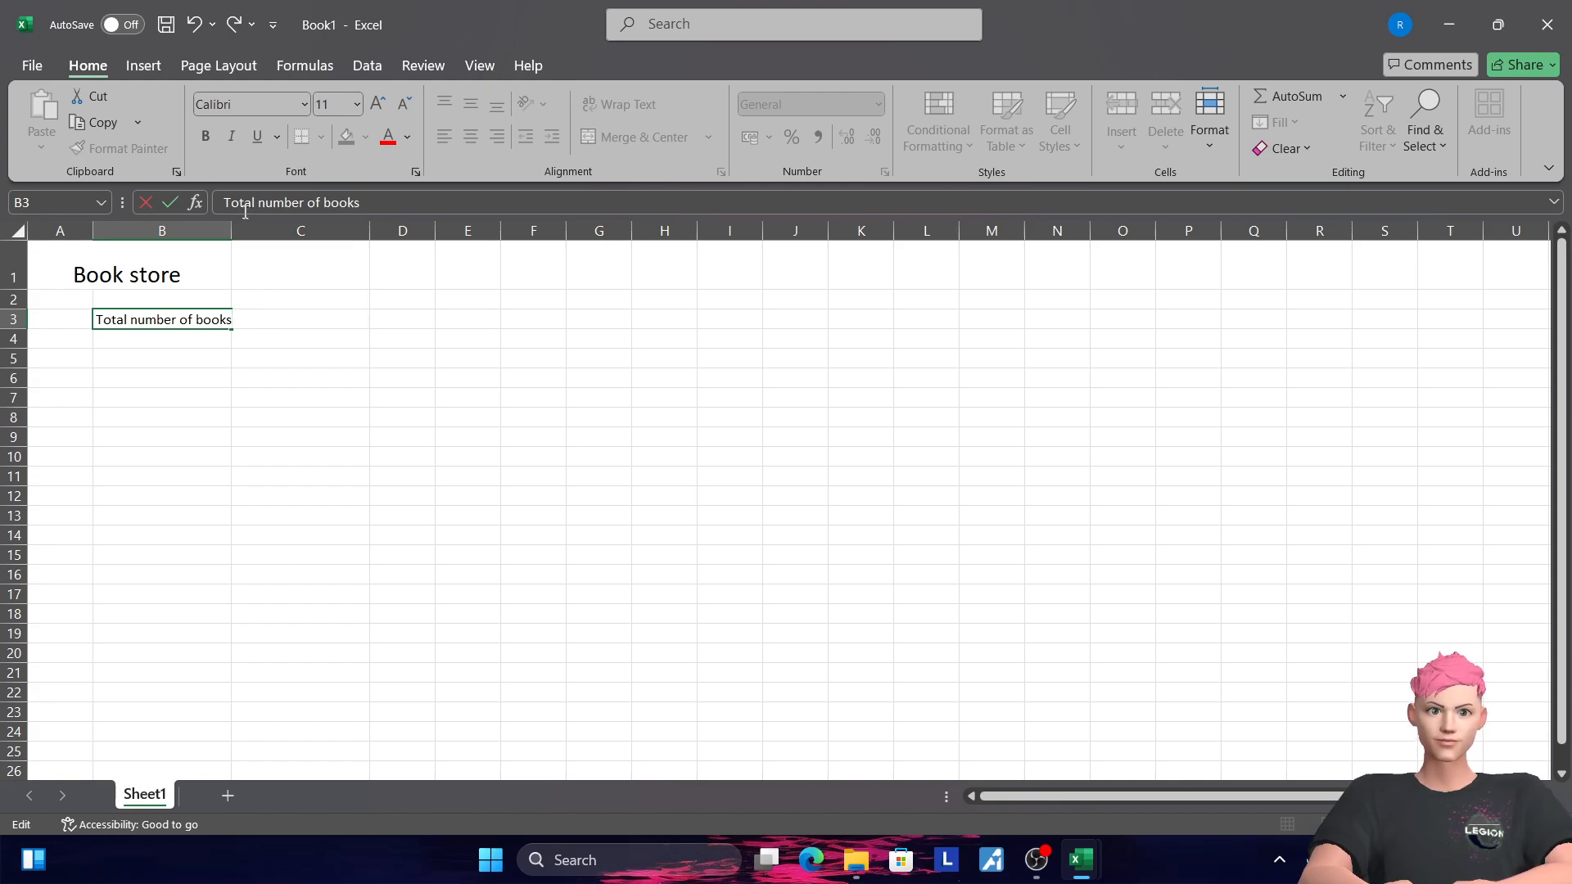
mouse_move(227, 231)
mouse_down()
mouse_move(303, 231)
mouse_move(246, 230)
mouse_up()
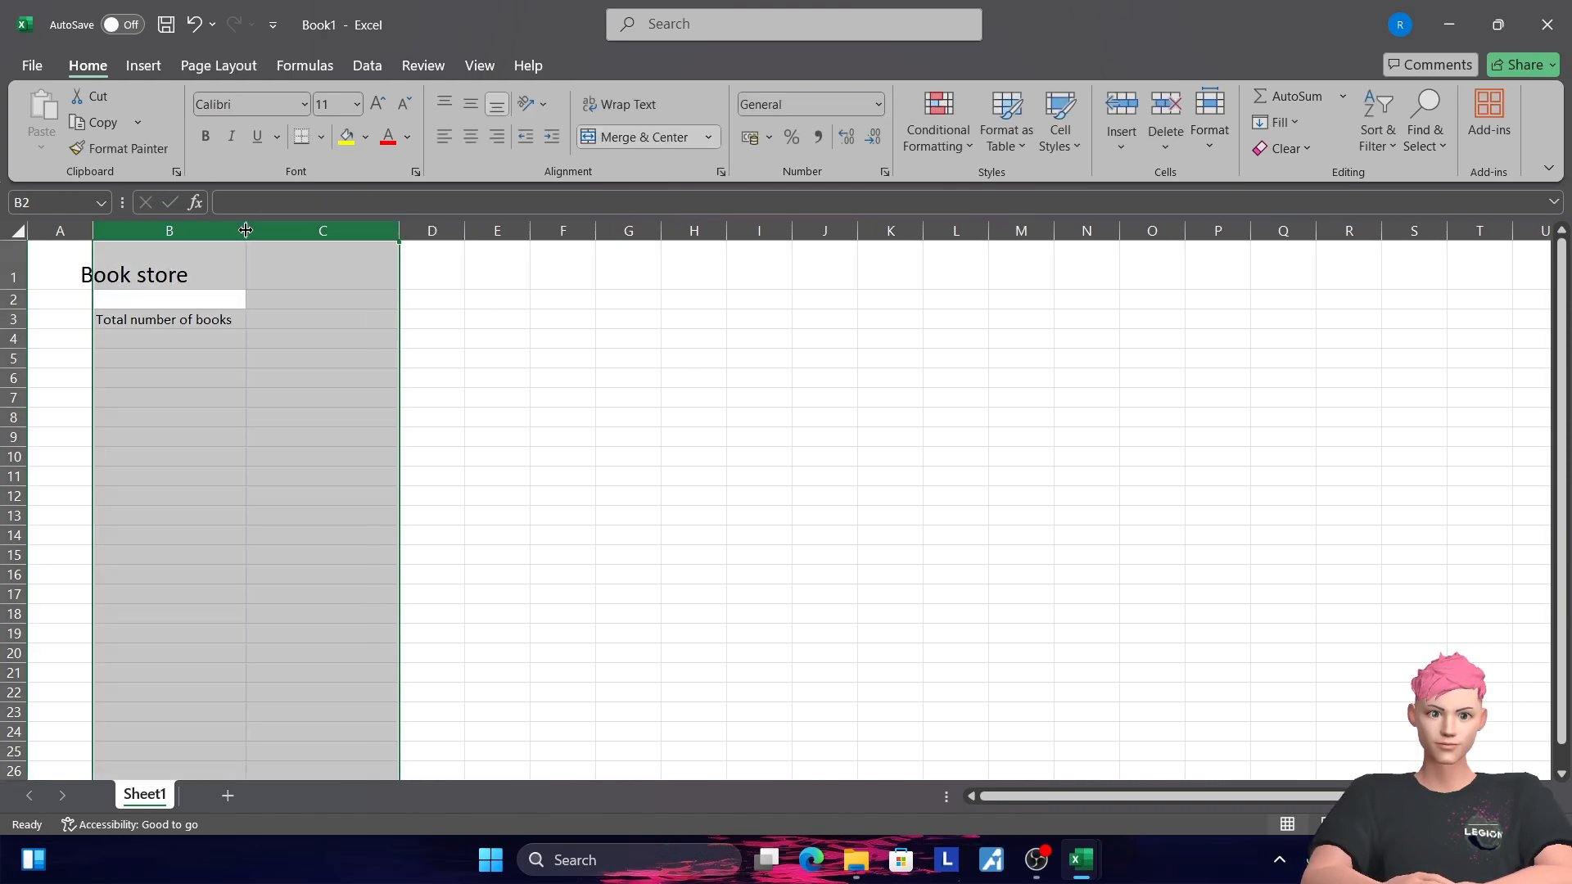
Enter the heading text "% sold for the highwst" in cell C3
click(288, 326)
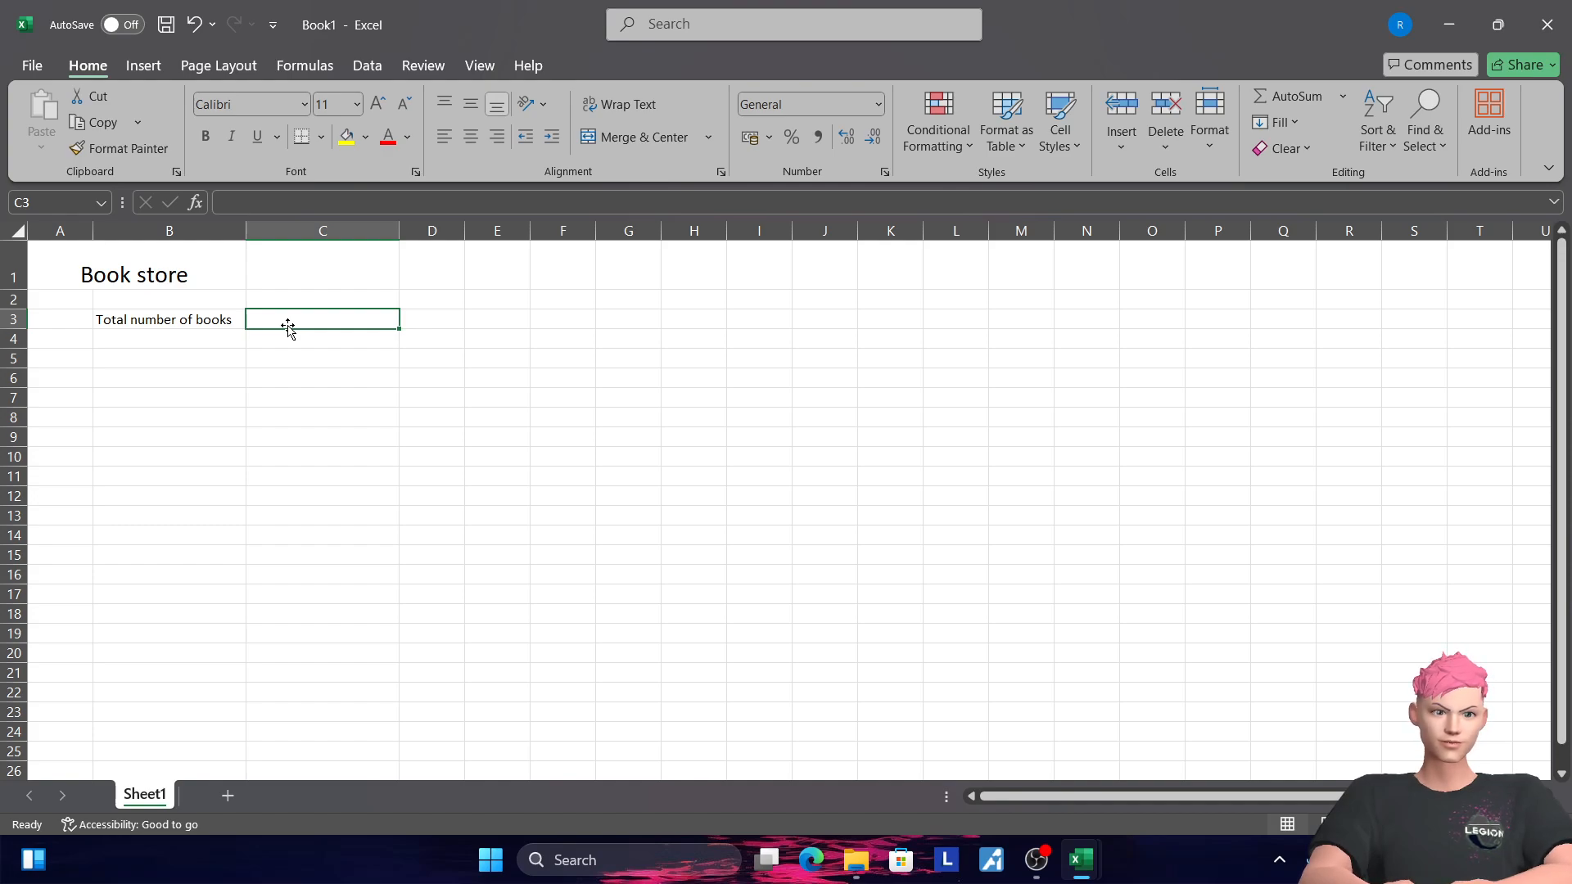
text(% sol)
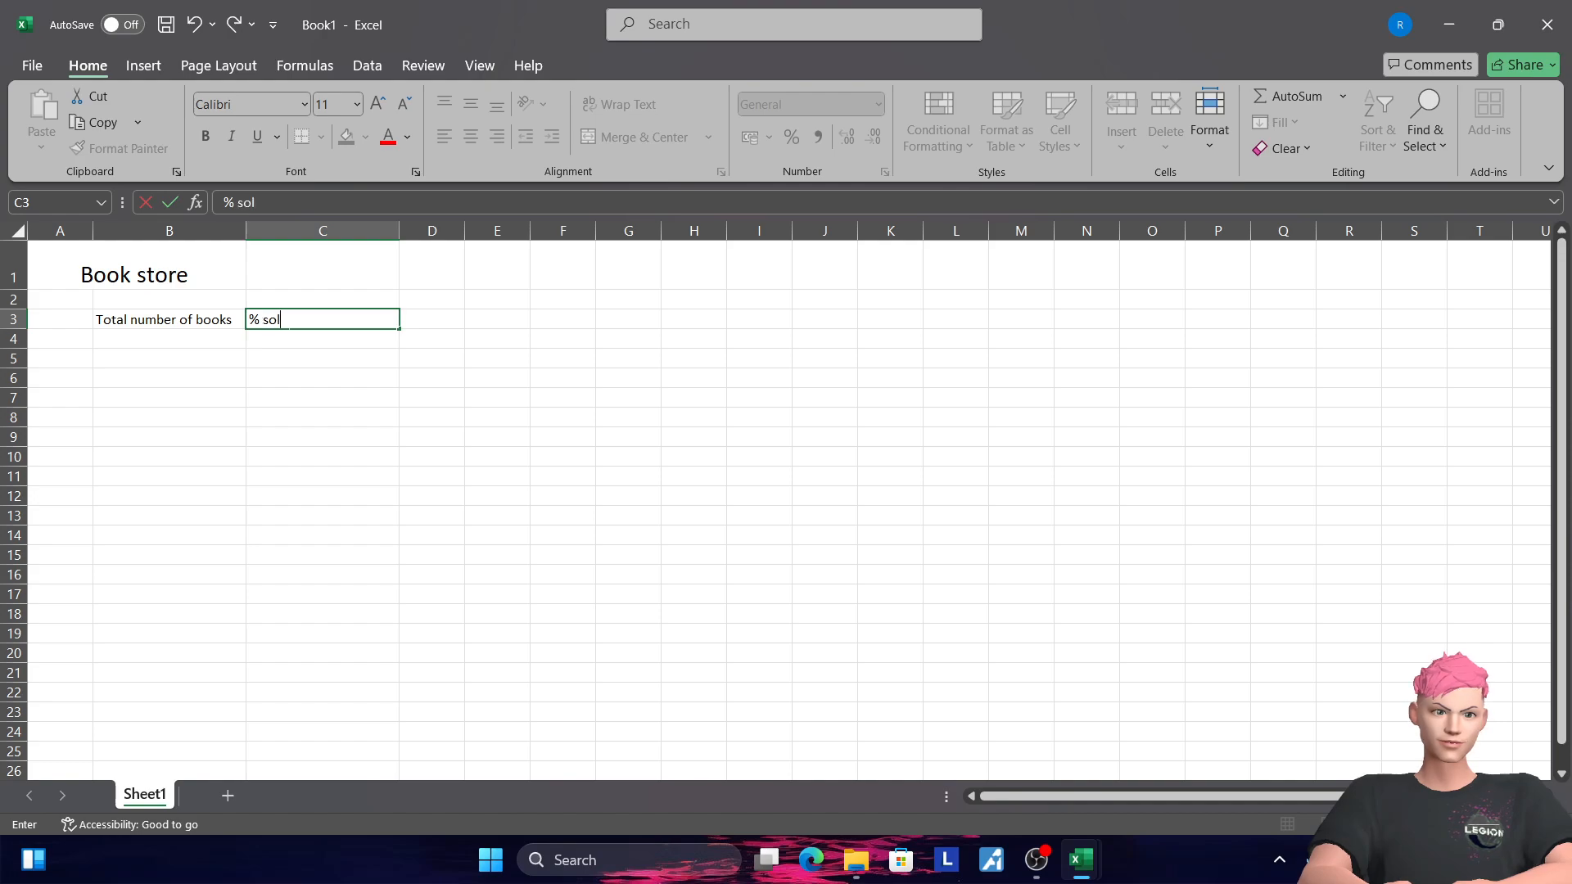
text(d)
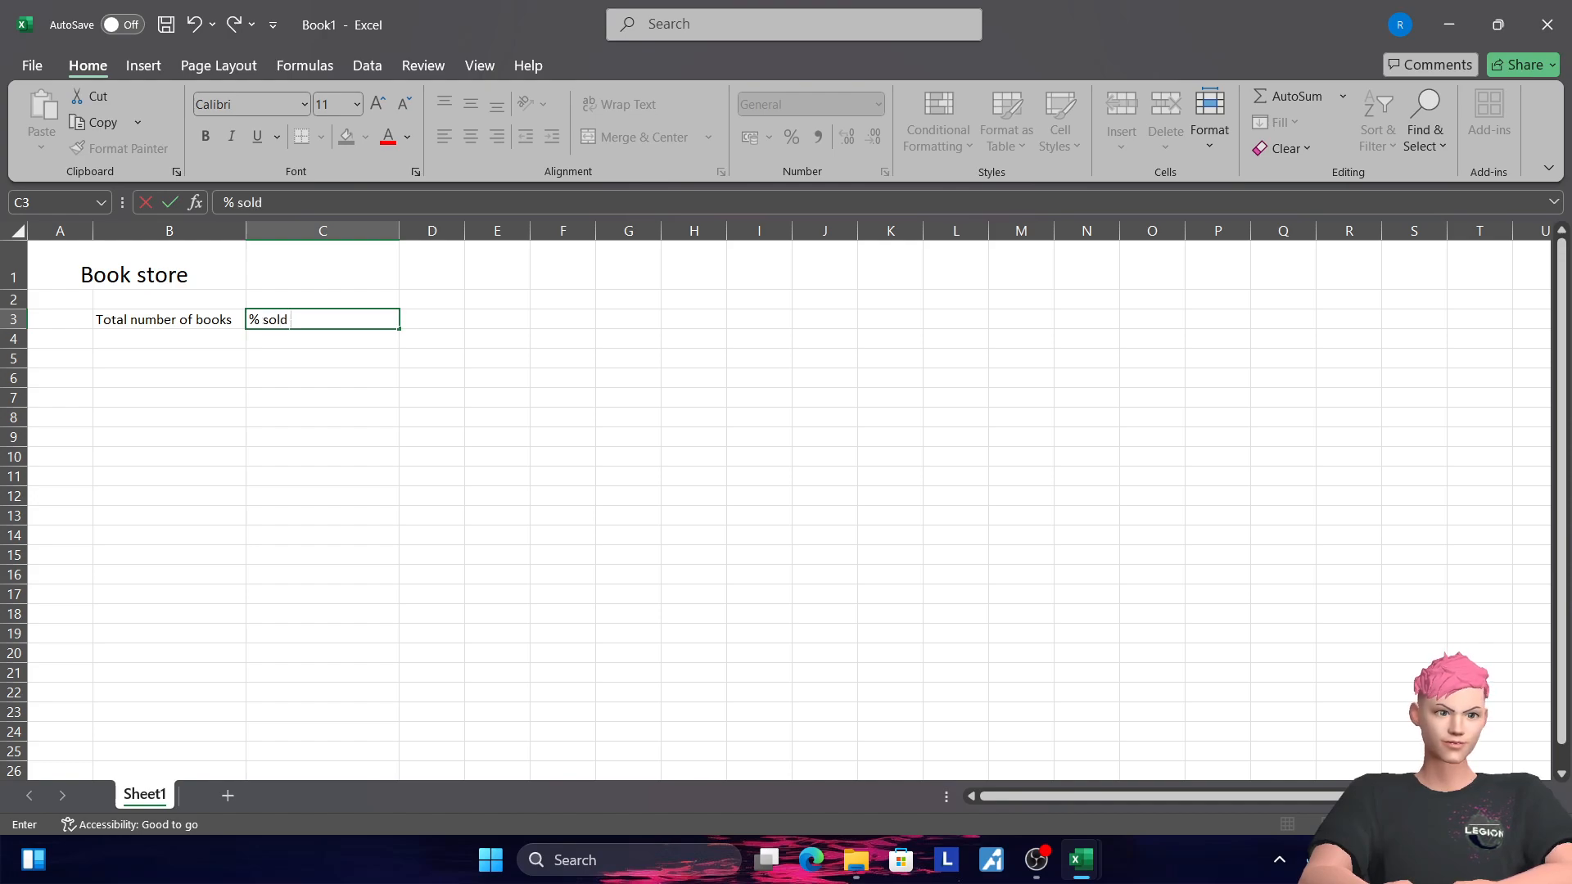
text( for the)
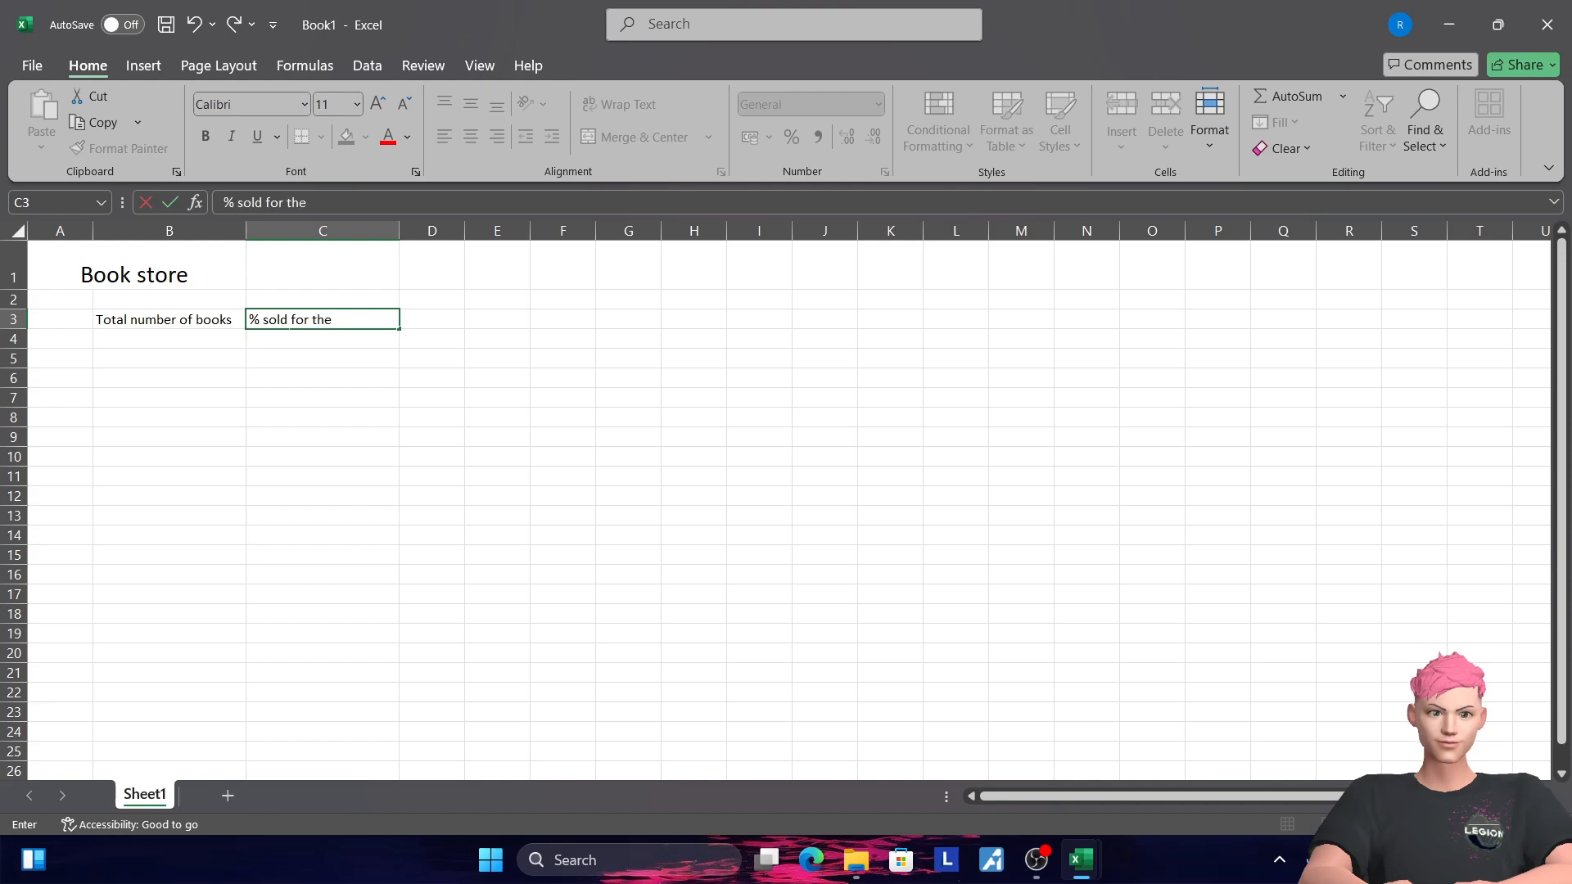
text( hi)
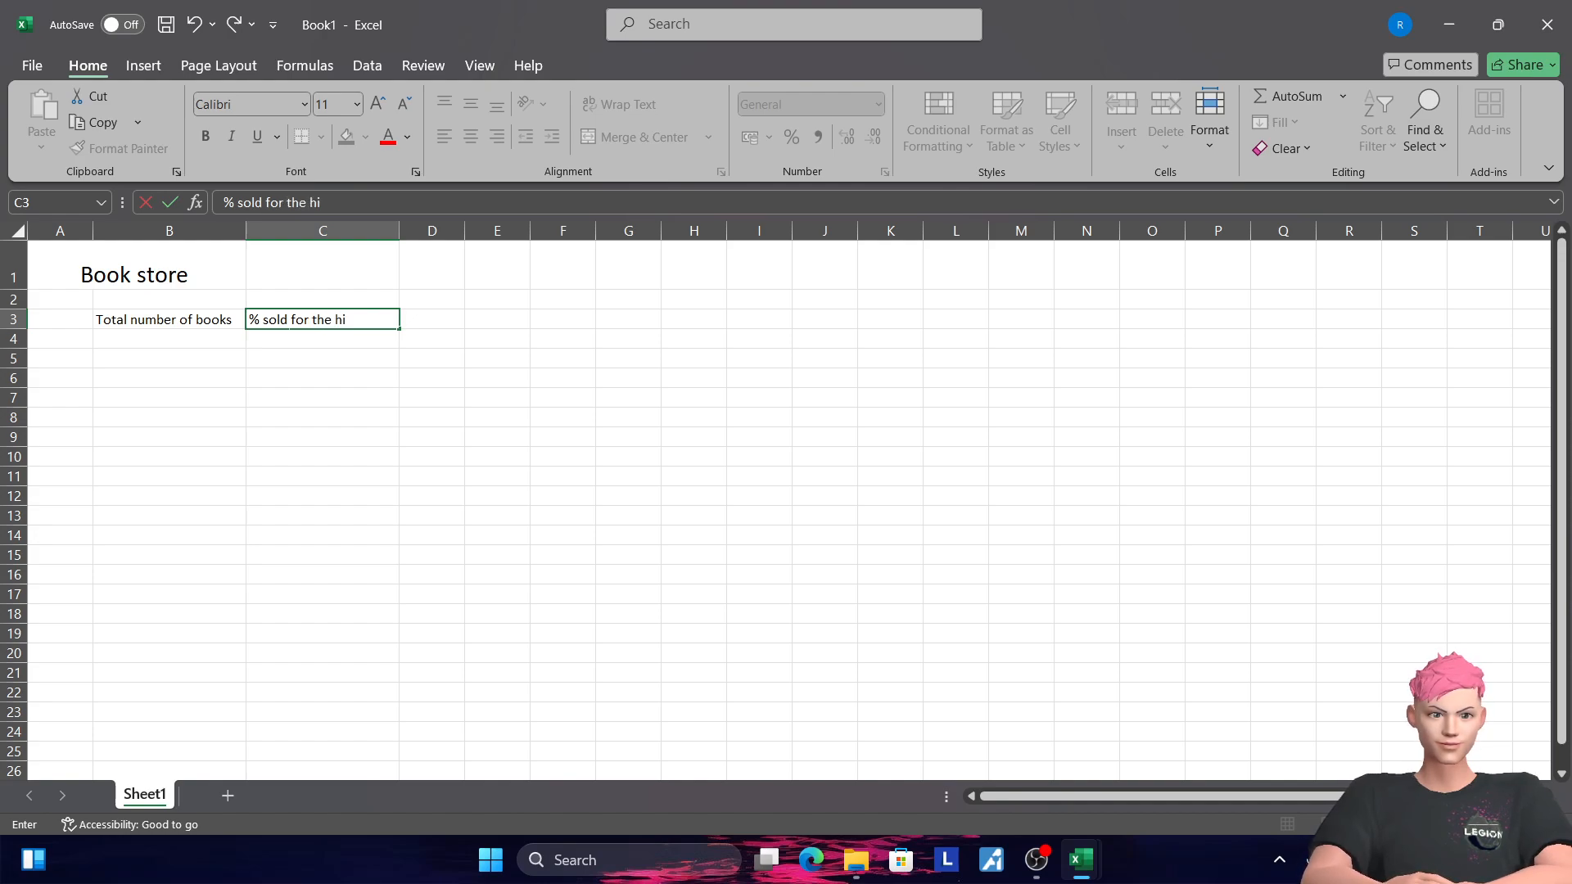
text(ghwst)
key(Left)
key(Left)
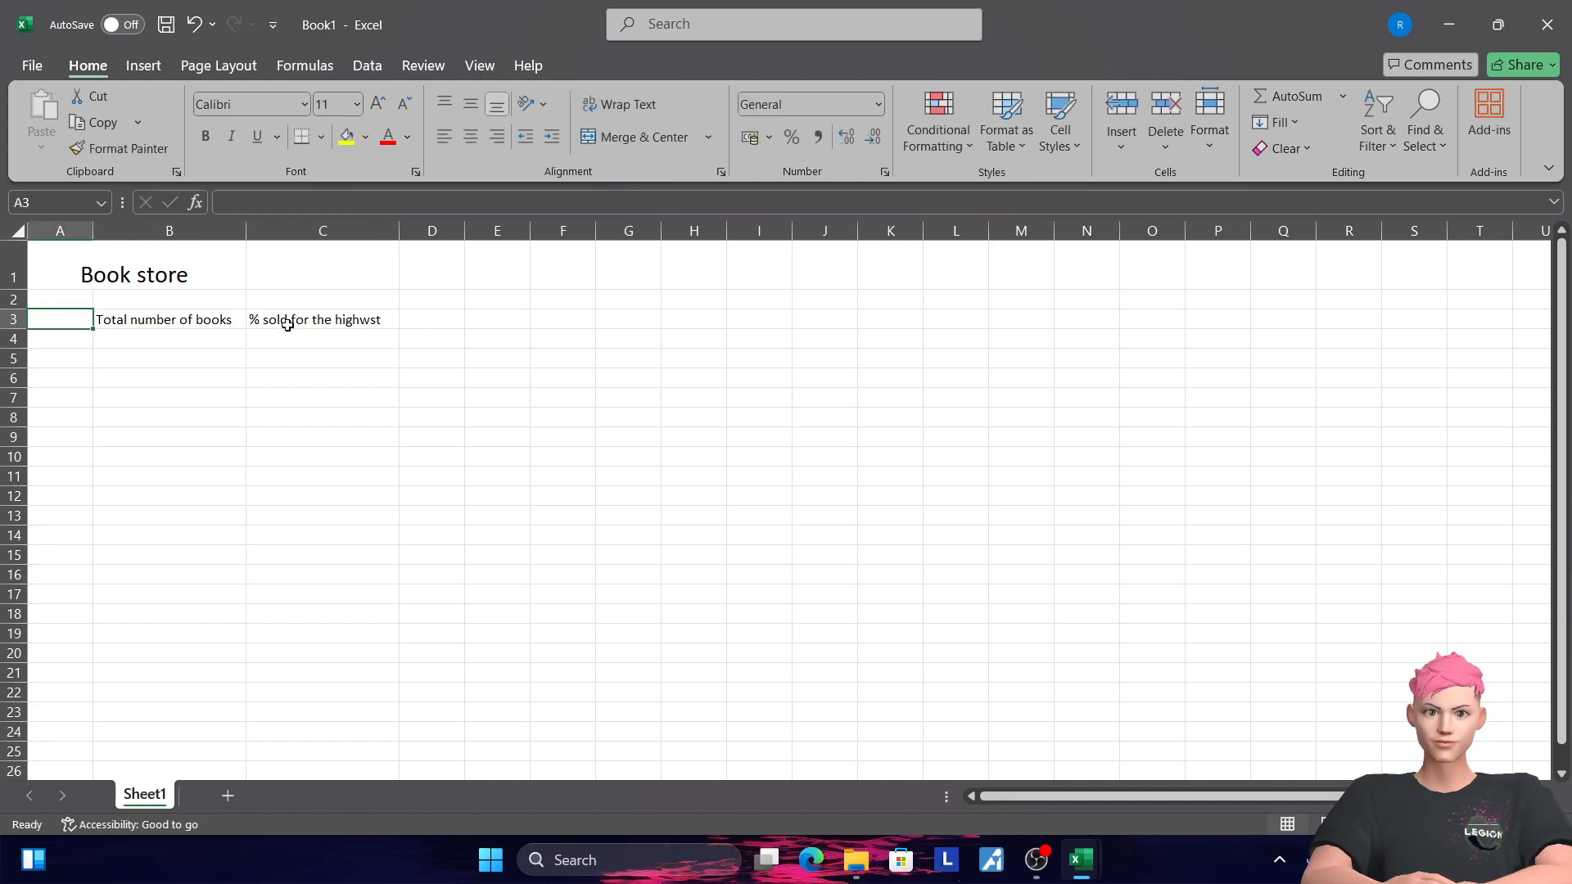
Correct and complete the C3 heading as "% sold for the highest price" and widen column C to fit it
click(294, 322)
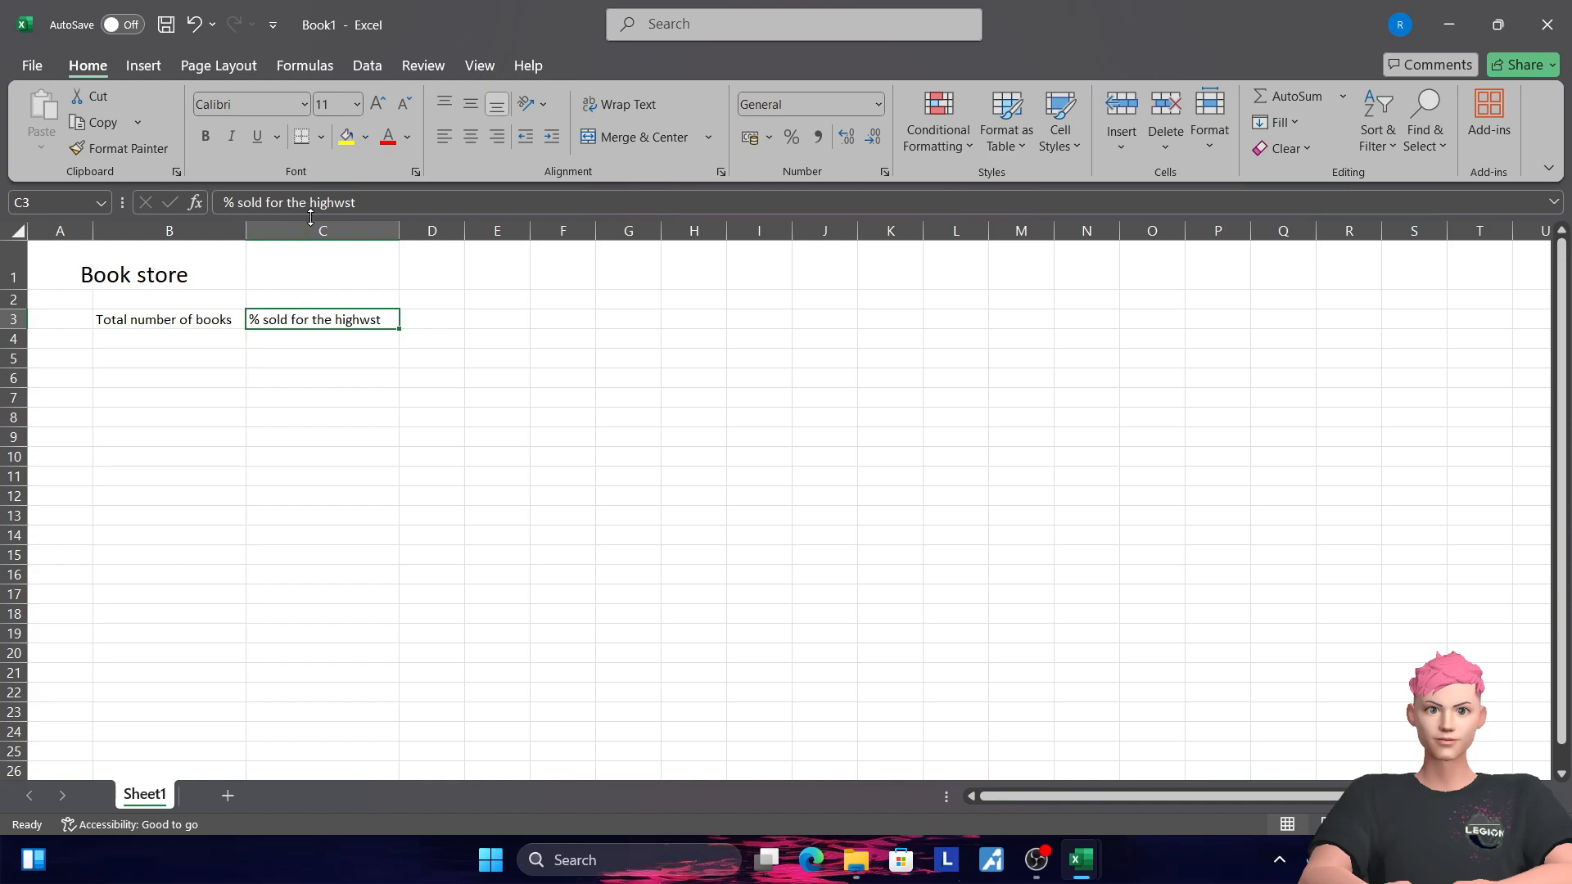
click(346, 202)
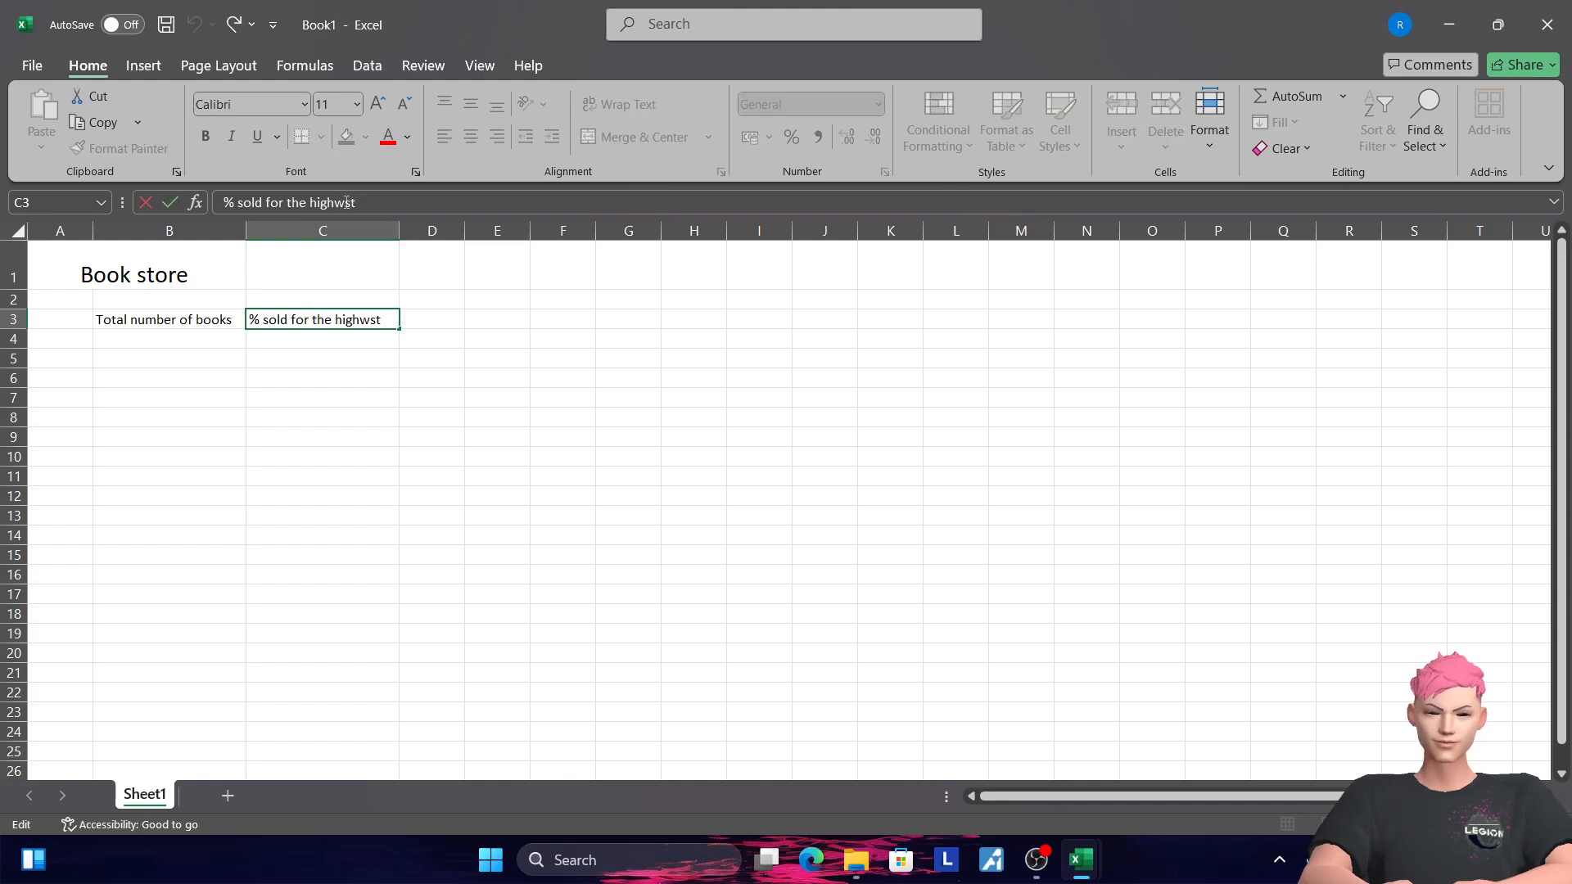
key(BackSpace)
text(est)
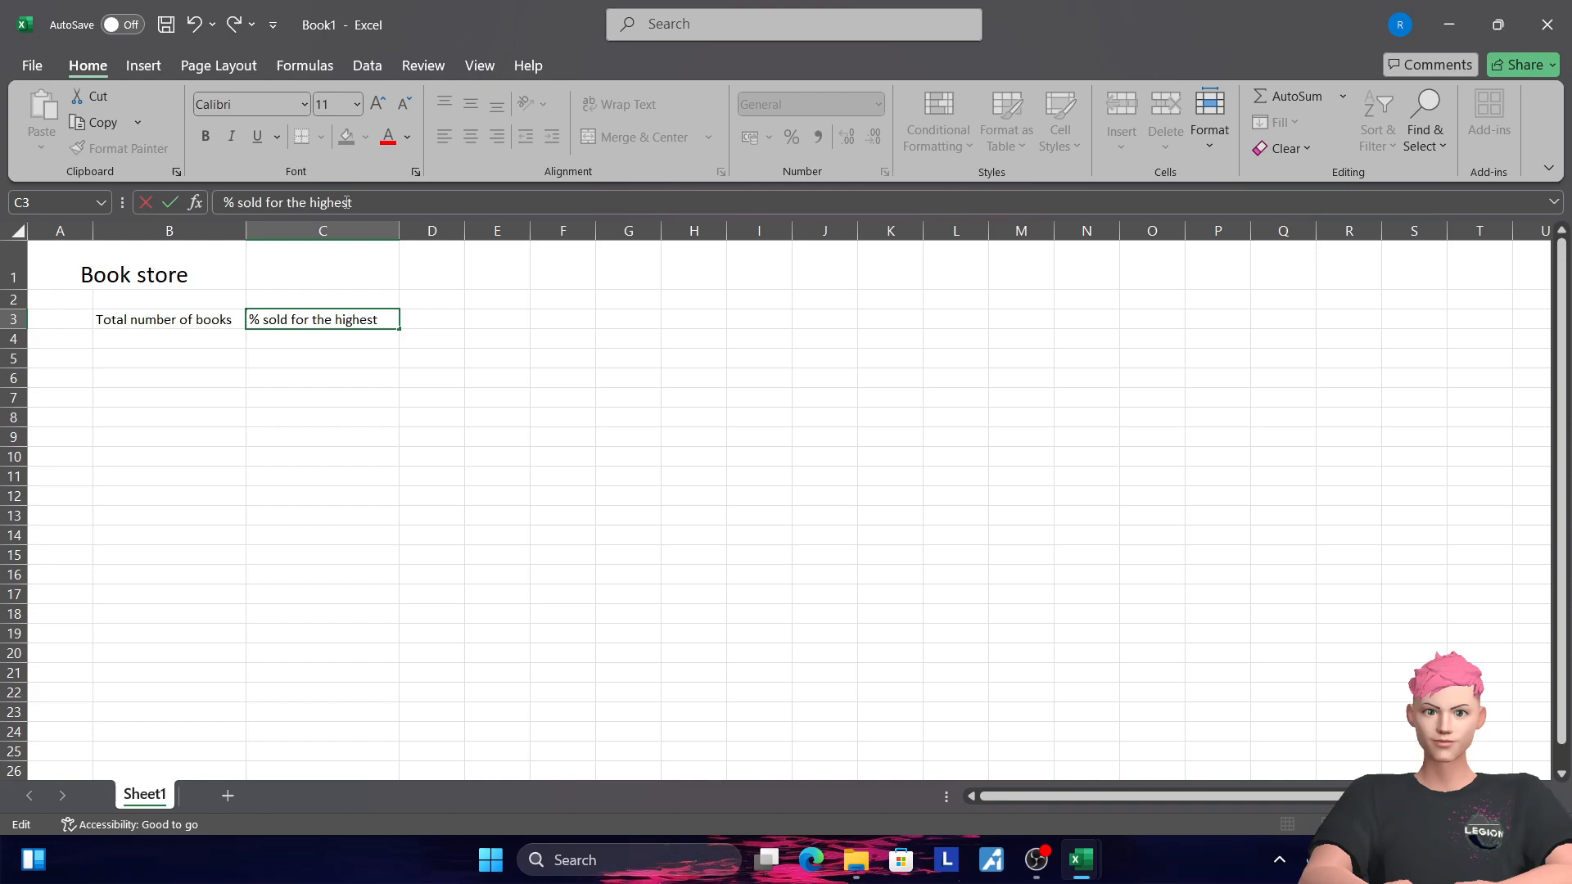
text( pr)
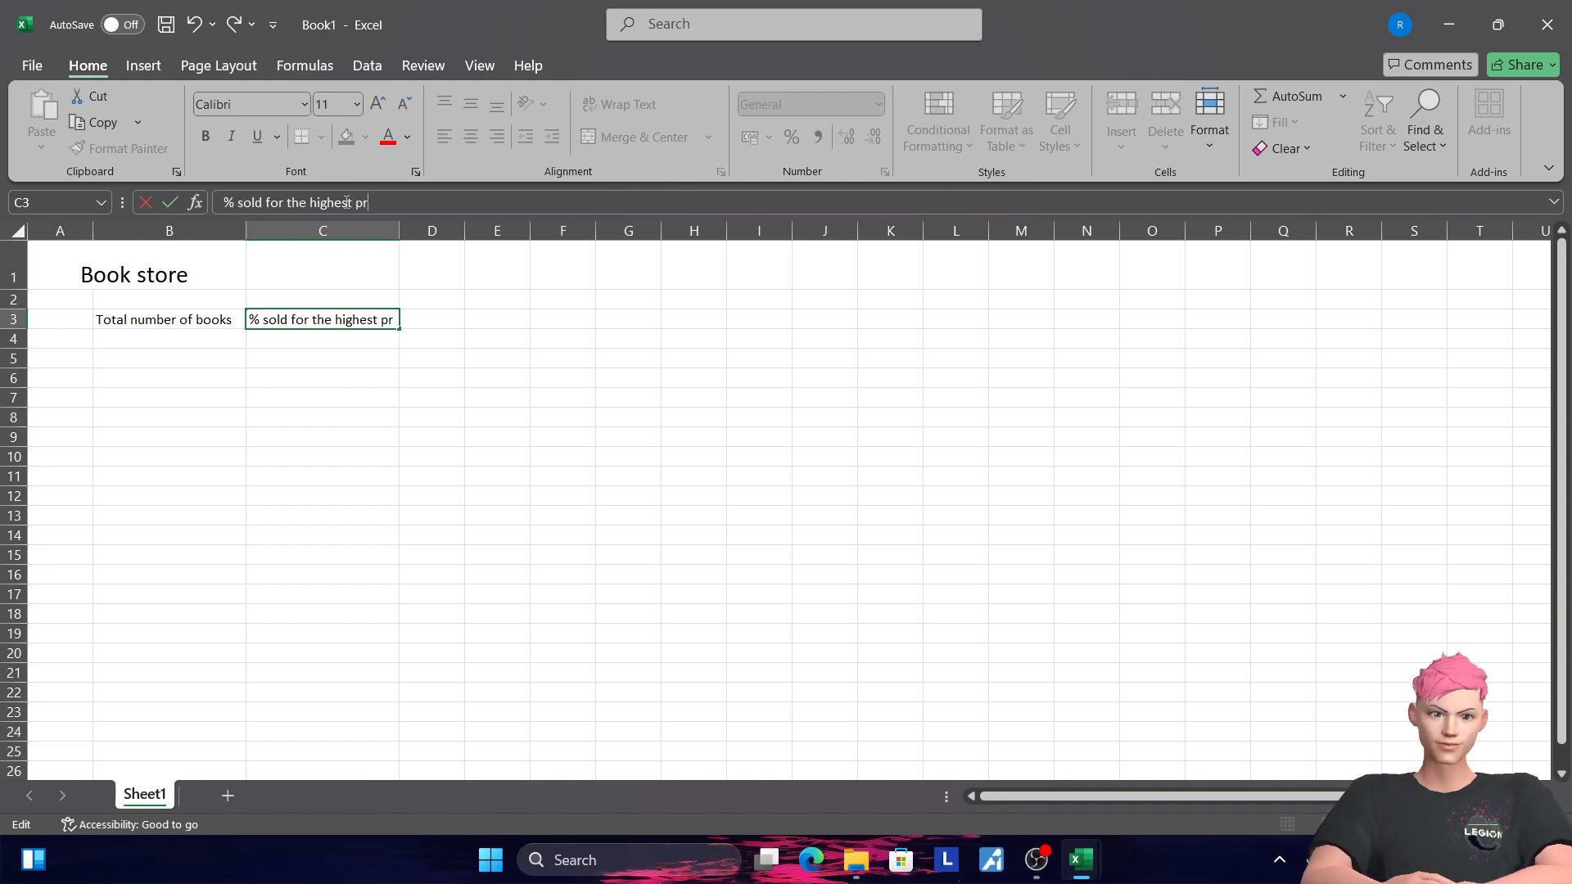
text(ic)
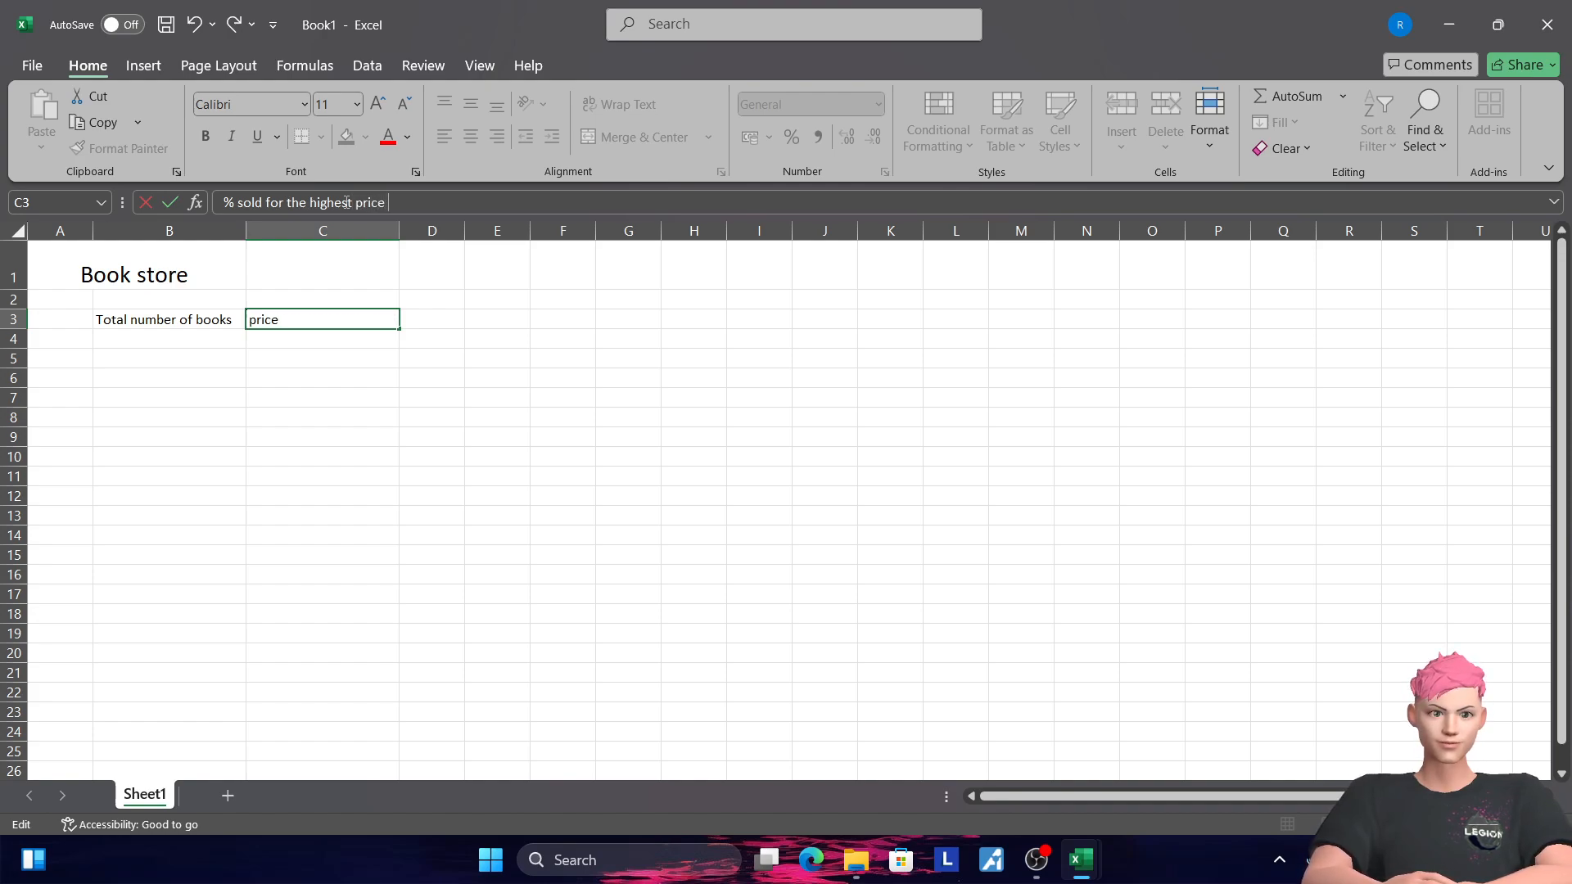
text(e)
click(332, 377)
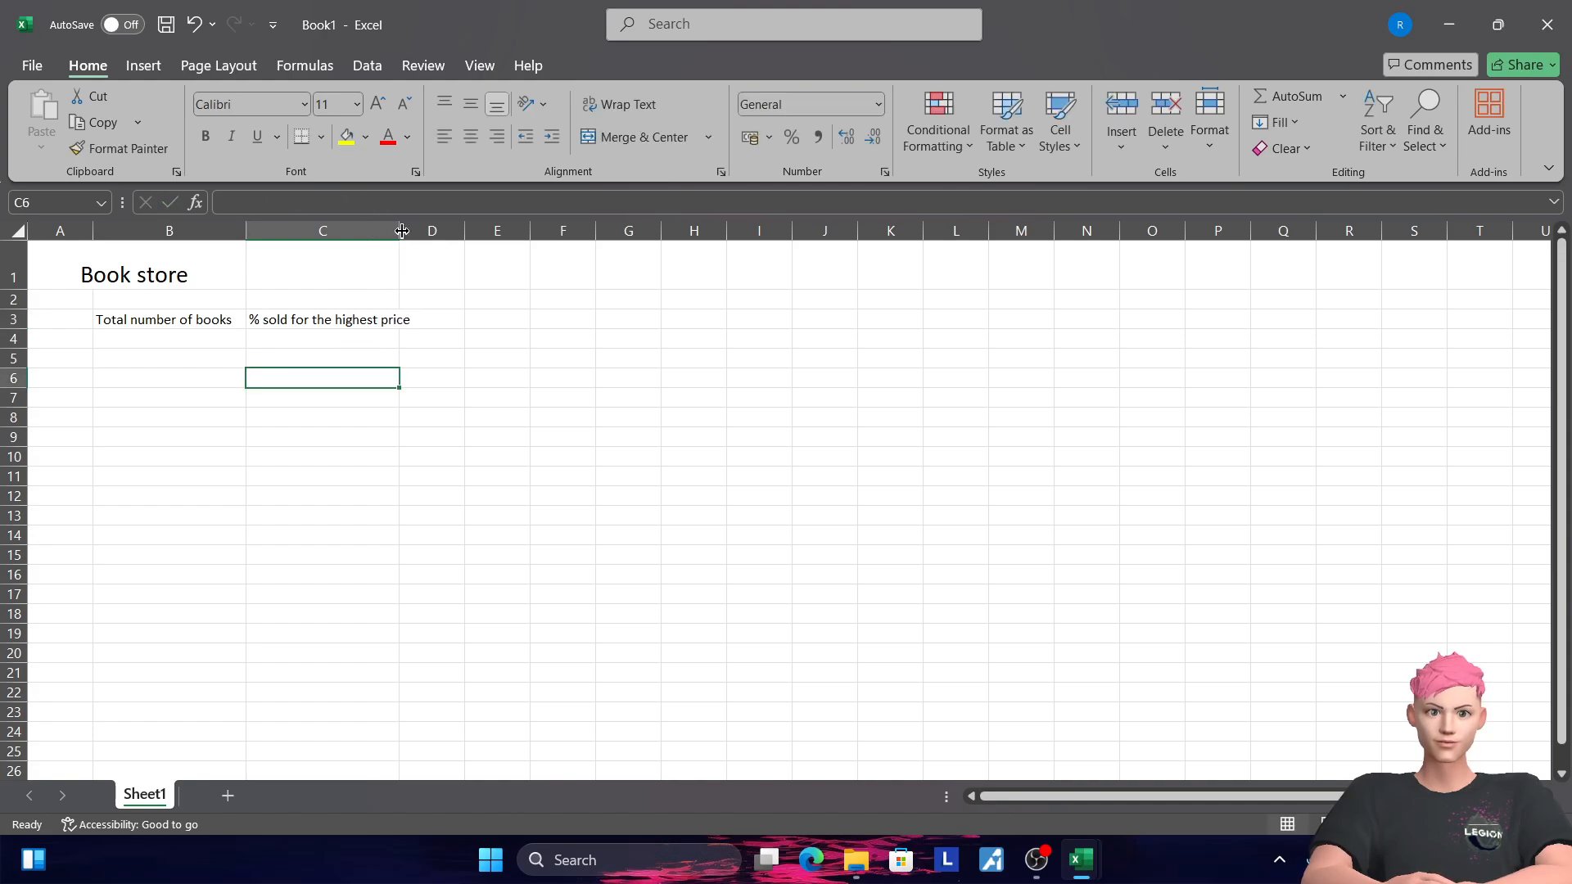
drag(402, 230, 417, 233)
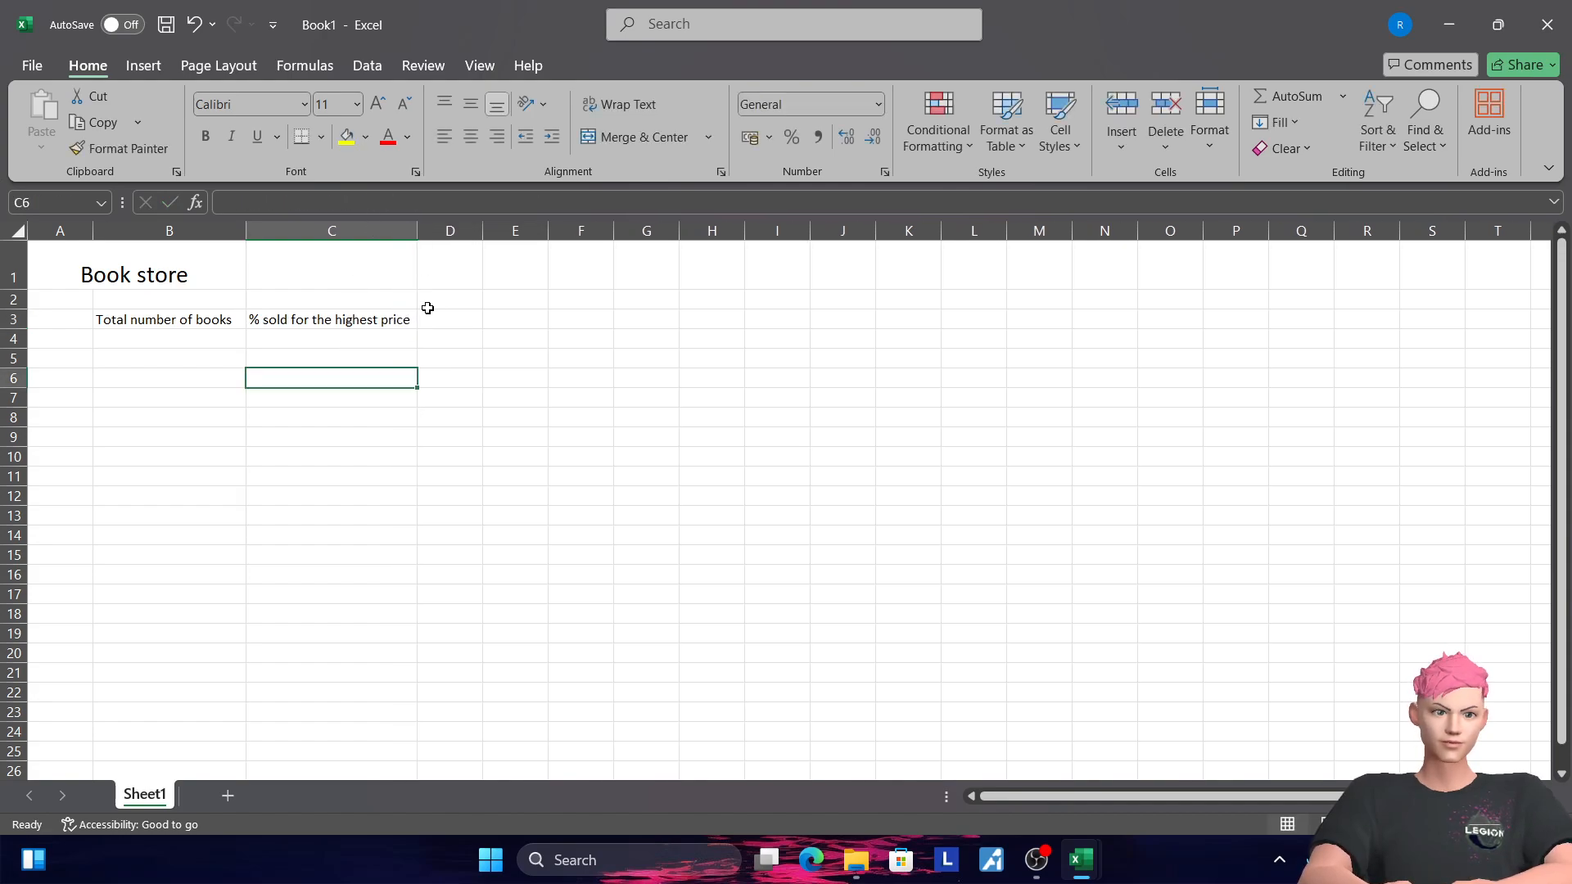
Enter the label "NO. of books" in cell C5
click(358, 360)
click(344, 373)
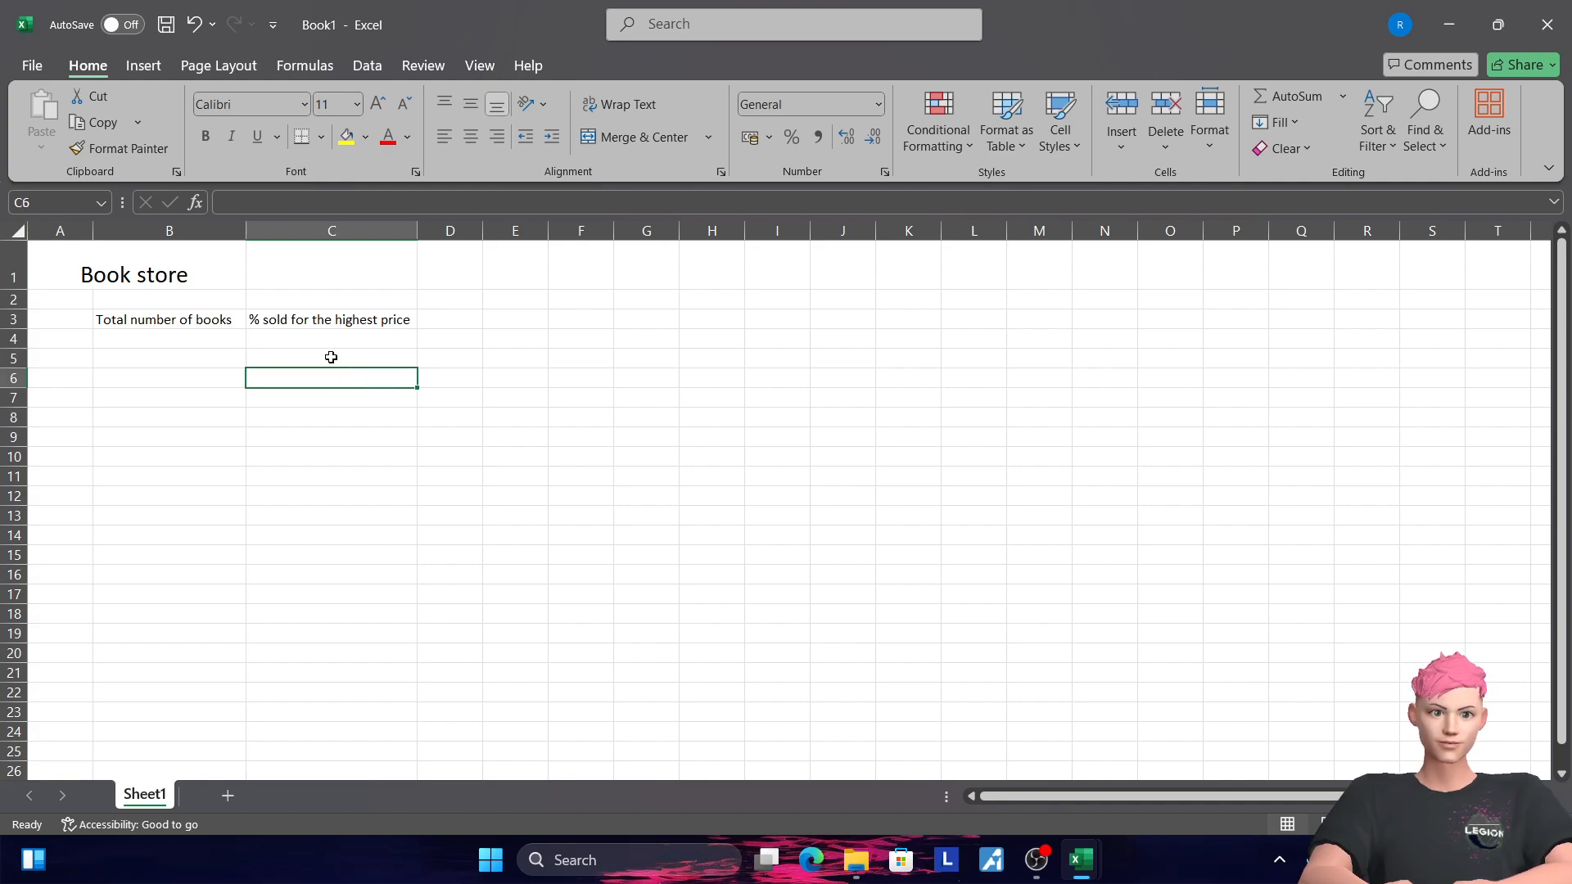
click(331, 357)
text(NO.)
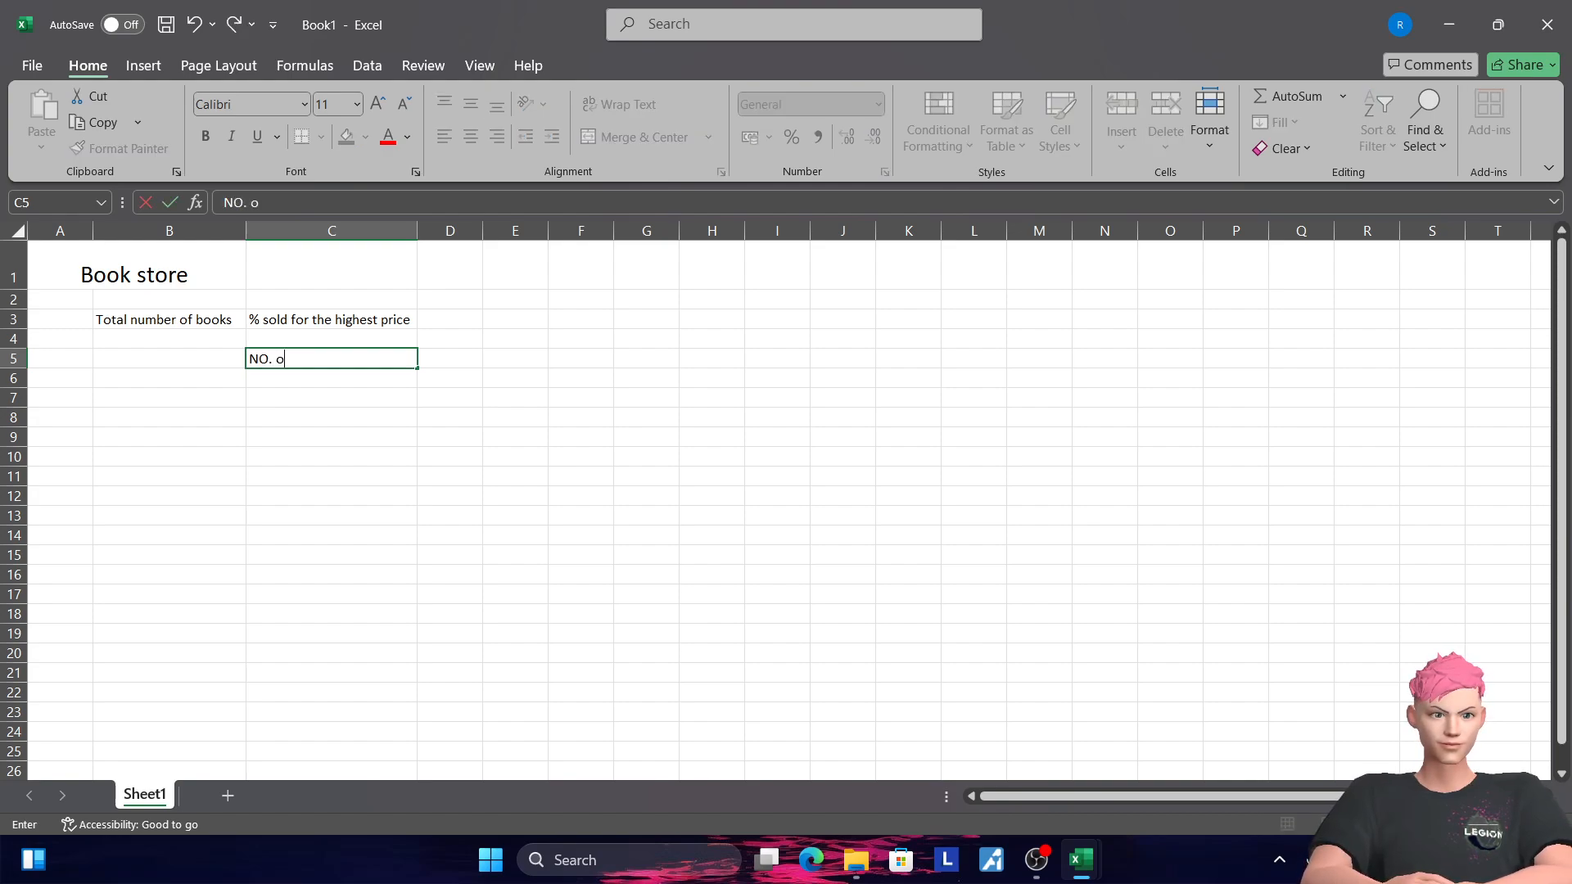
text( of books)
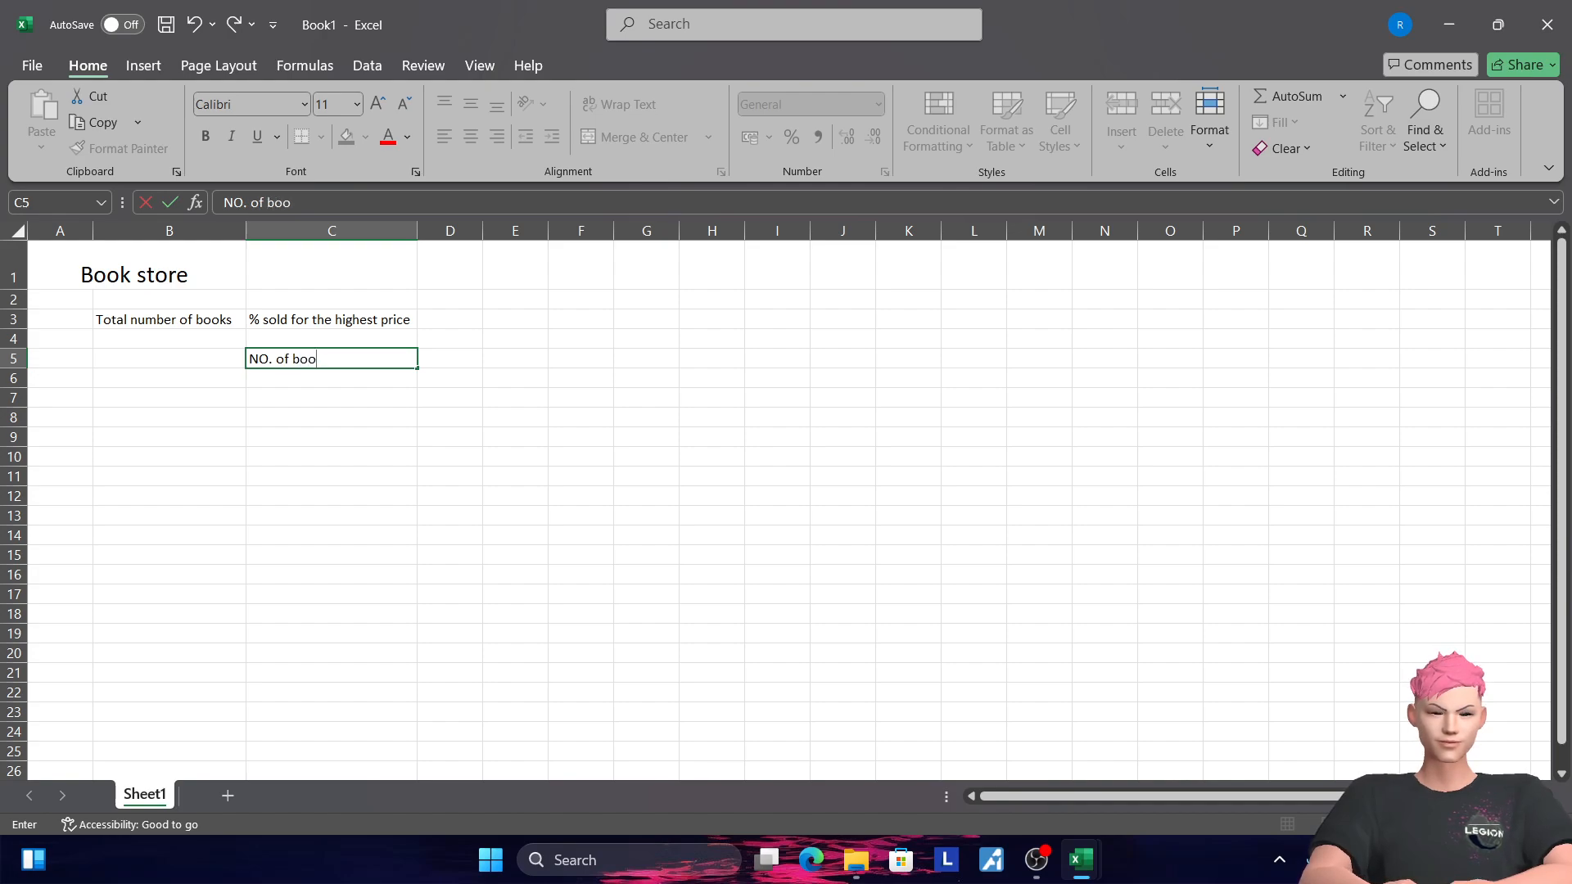
click(159, 358)
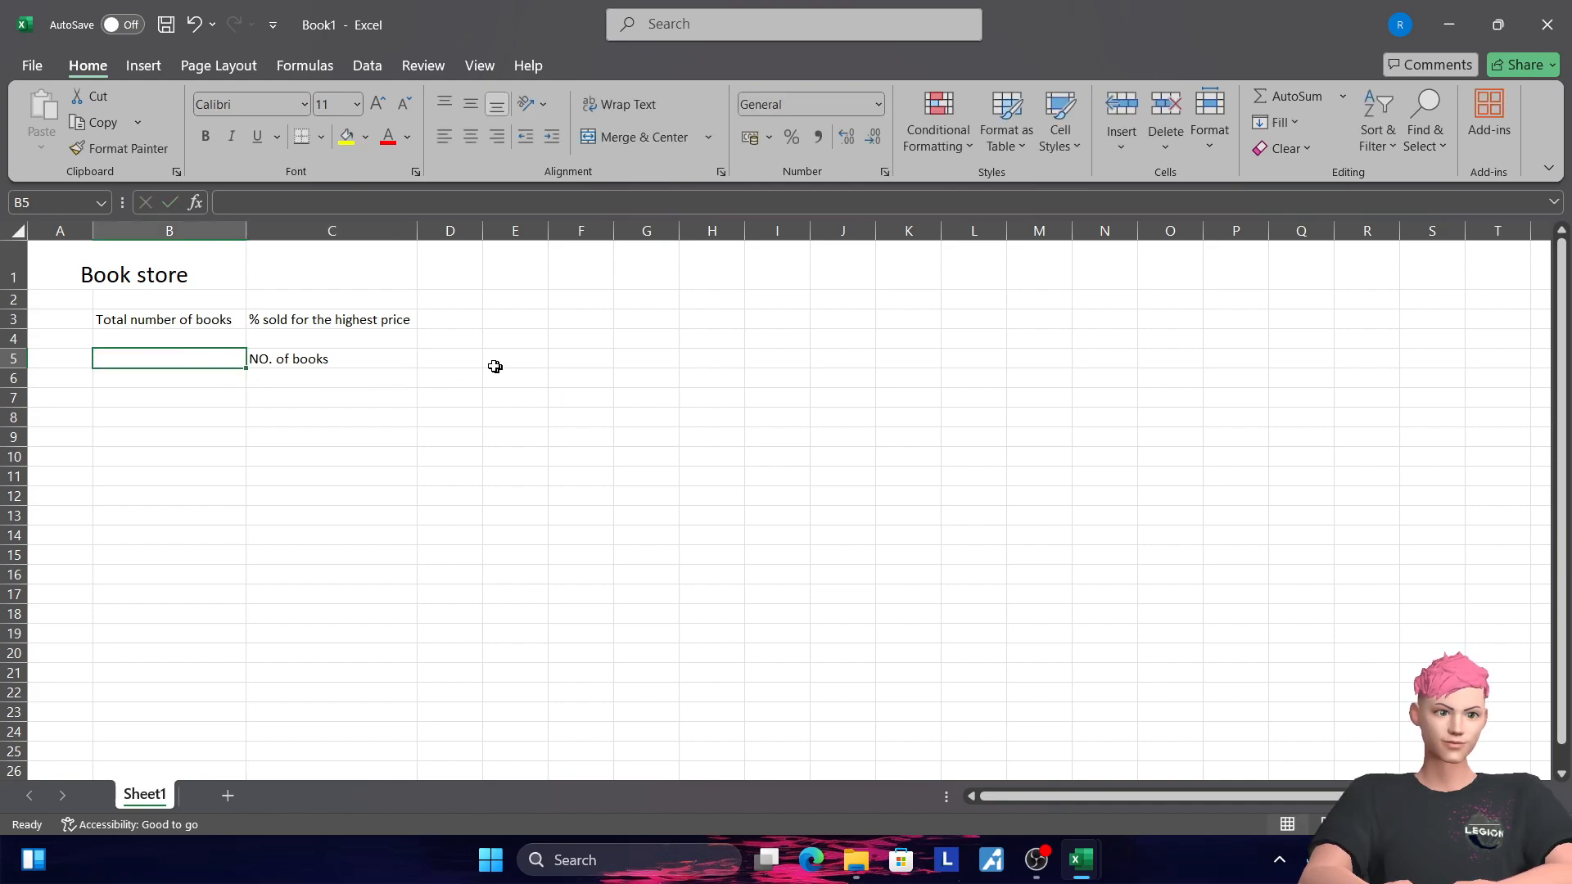
Widen column D slightly and enter the label "unit profit" in cell D5
click(458, 360)
drag(484, 227, 519, 227)
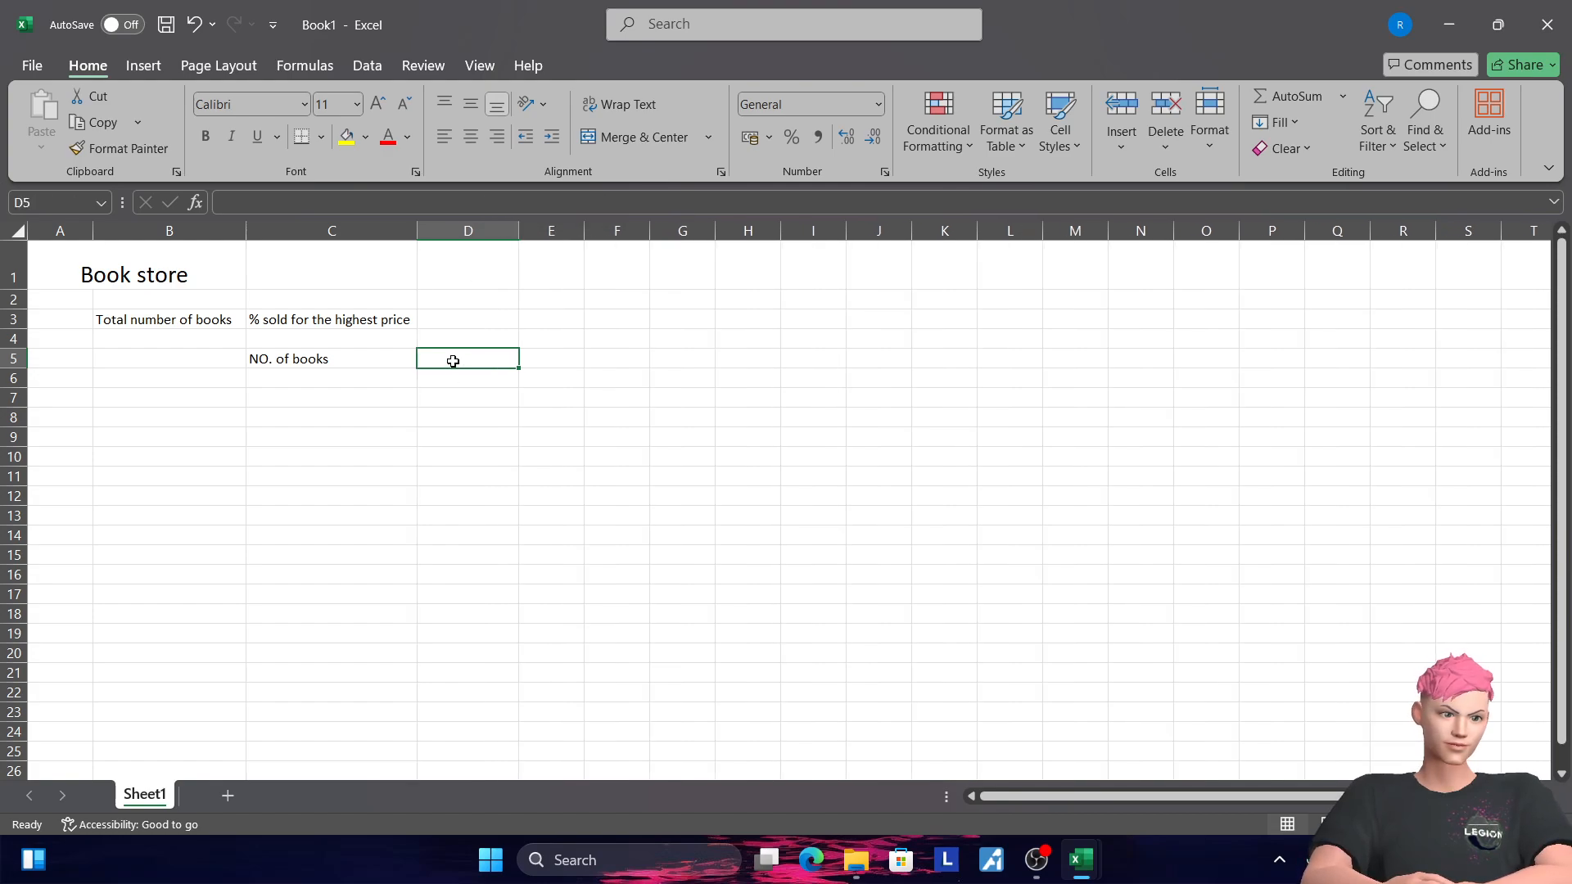
text(uni)
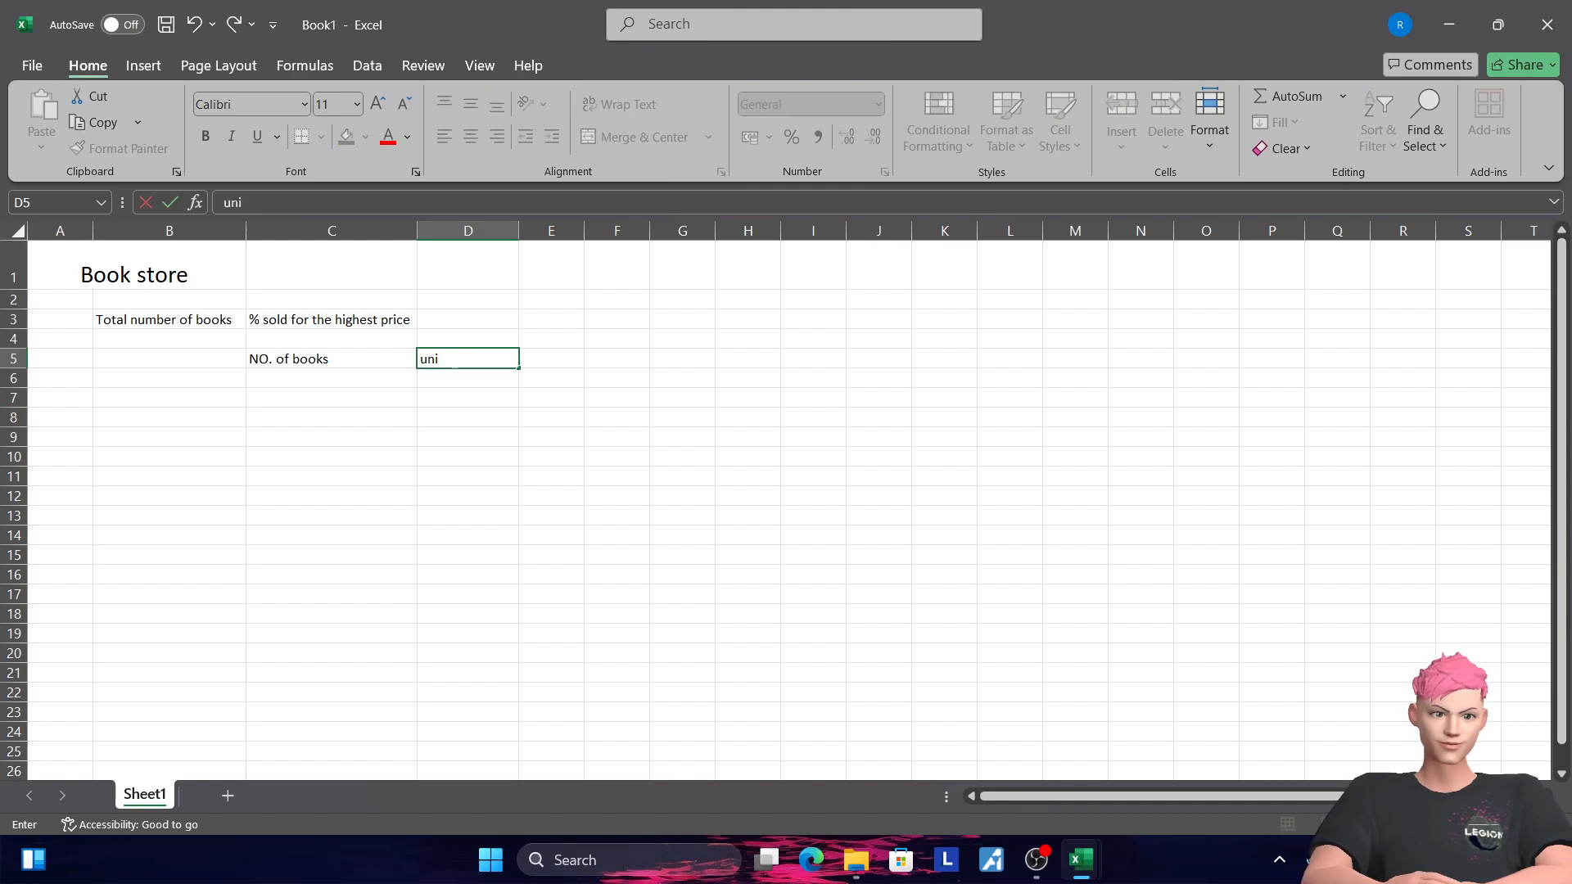
text(t pro)
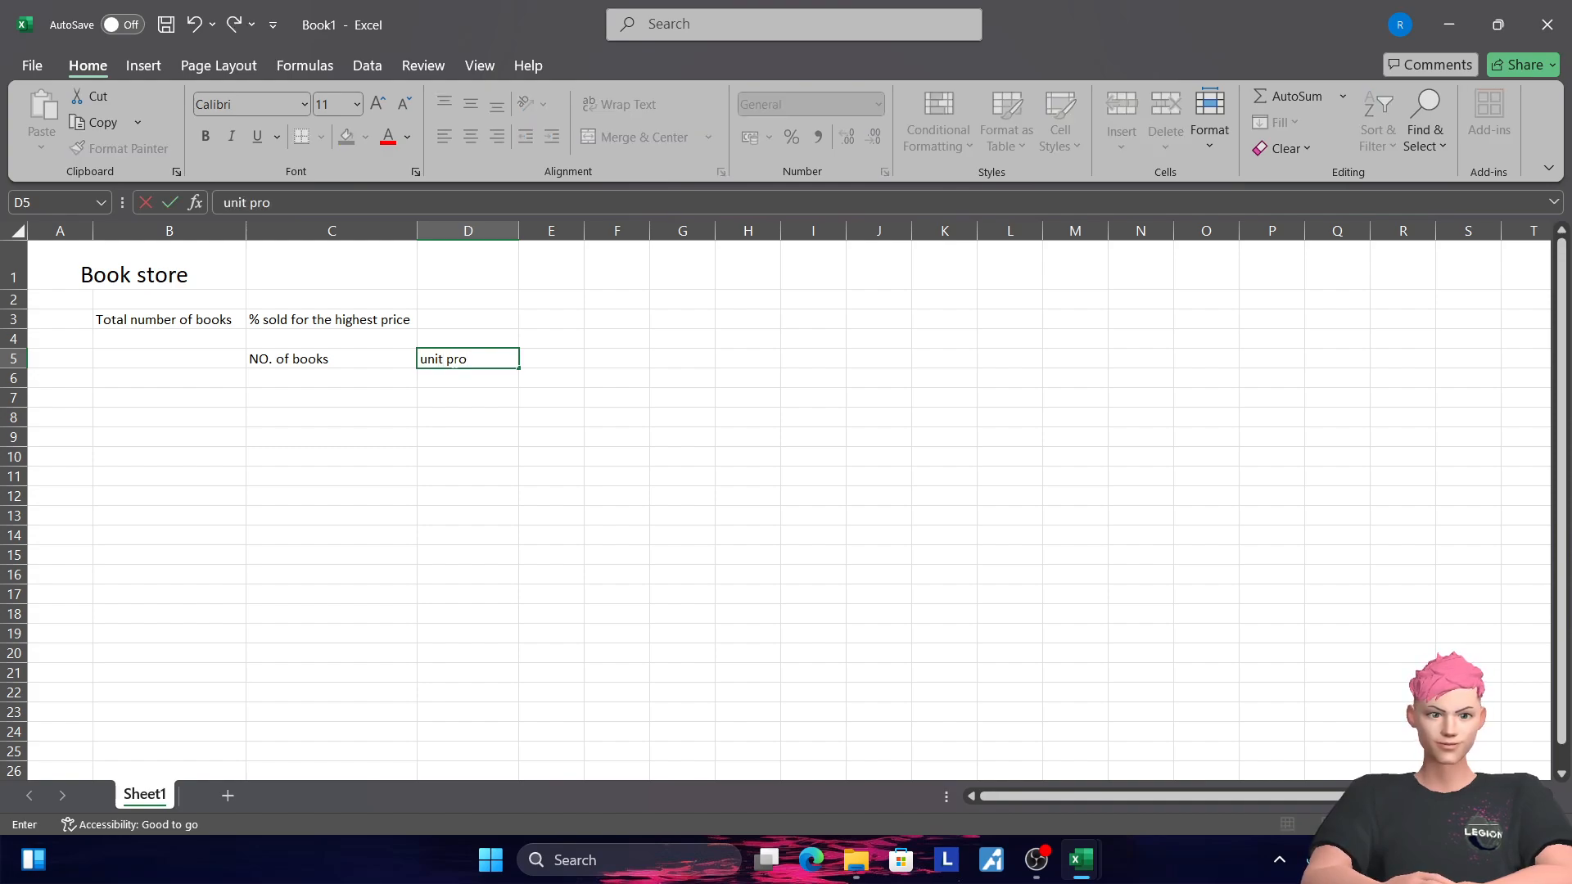
text(fiy)
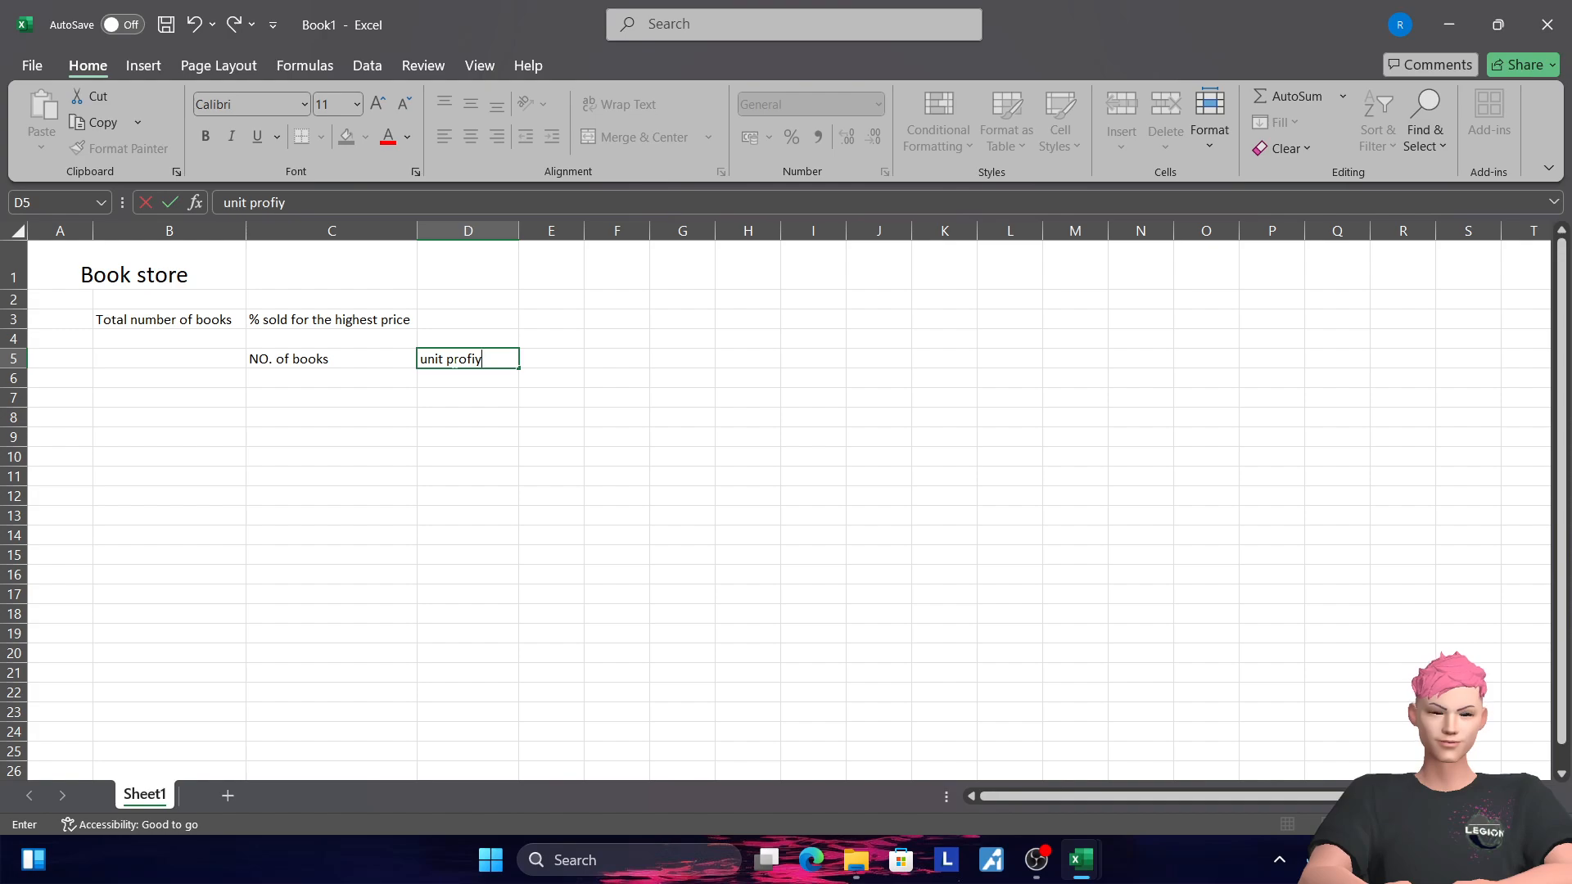
click(411, 434)
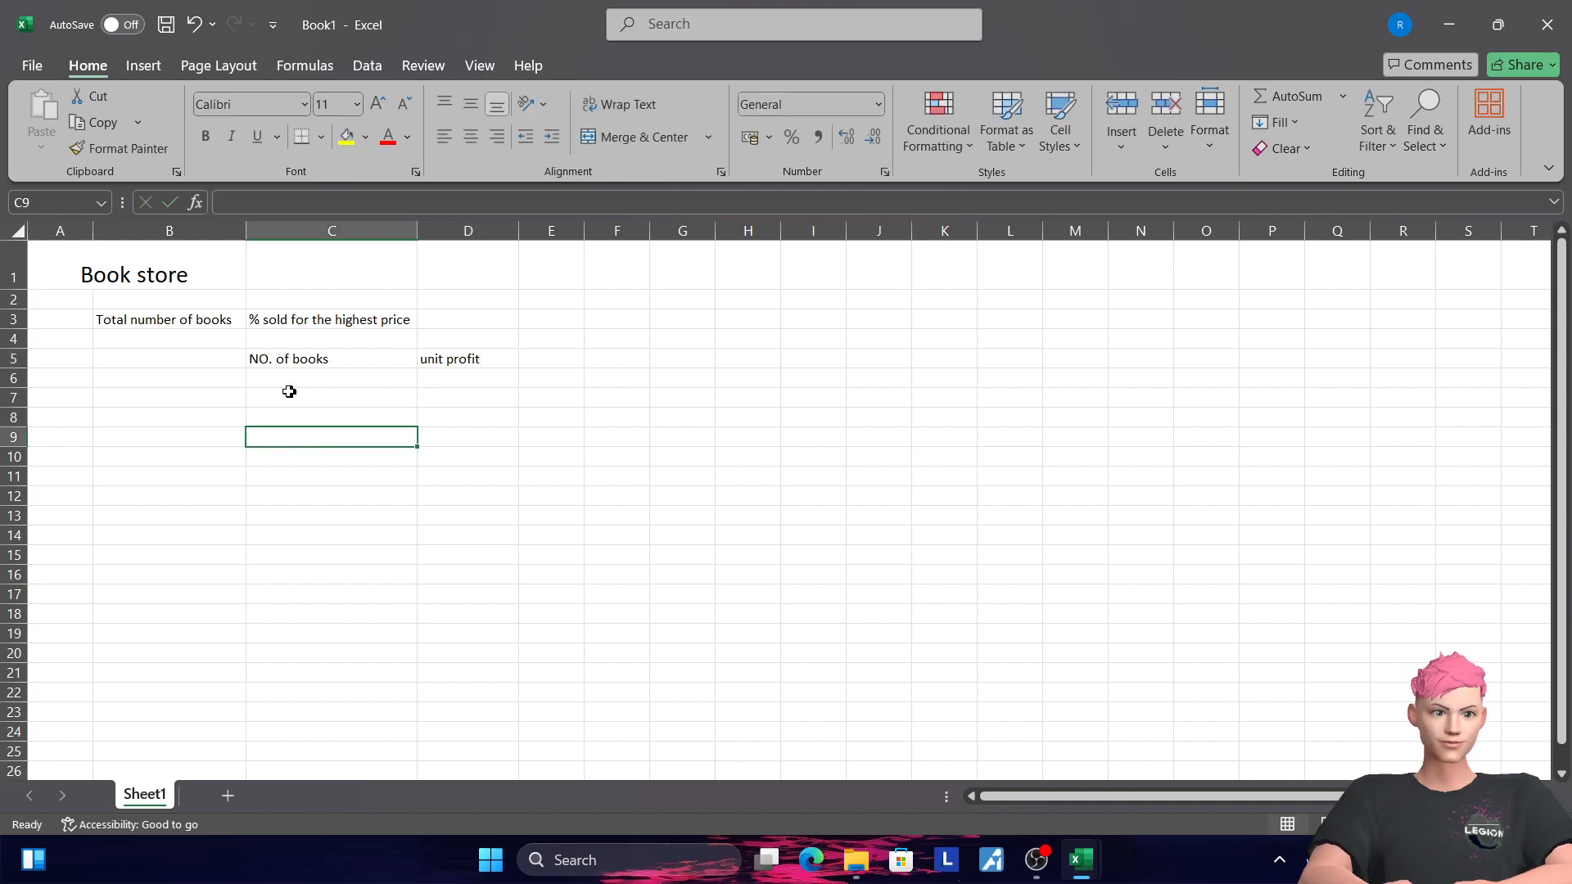
Enter the row label "Highest price" in cell B6
click(178, 383)
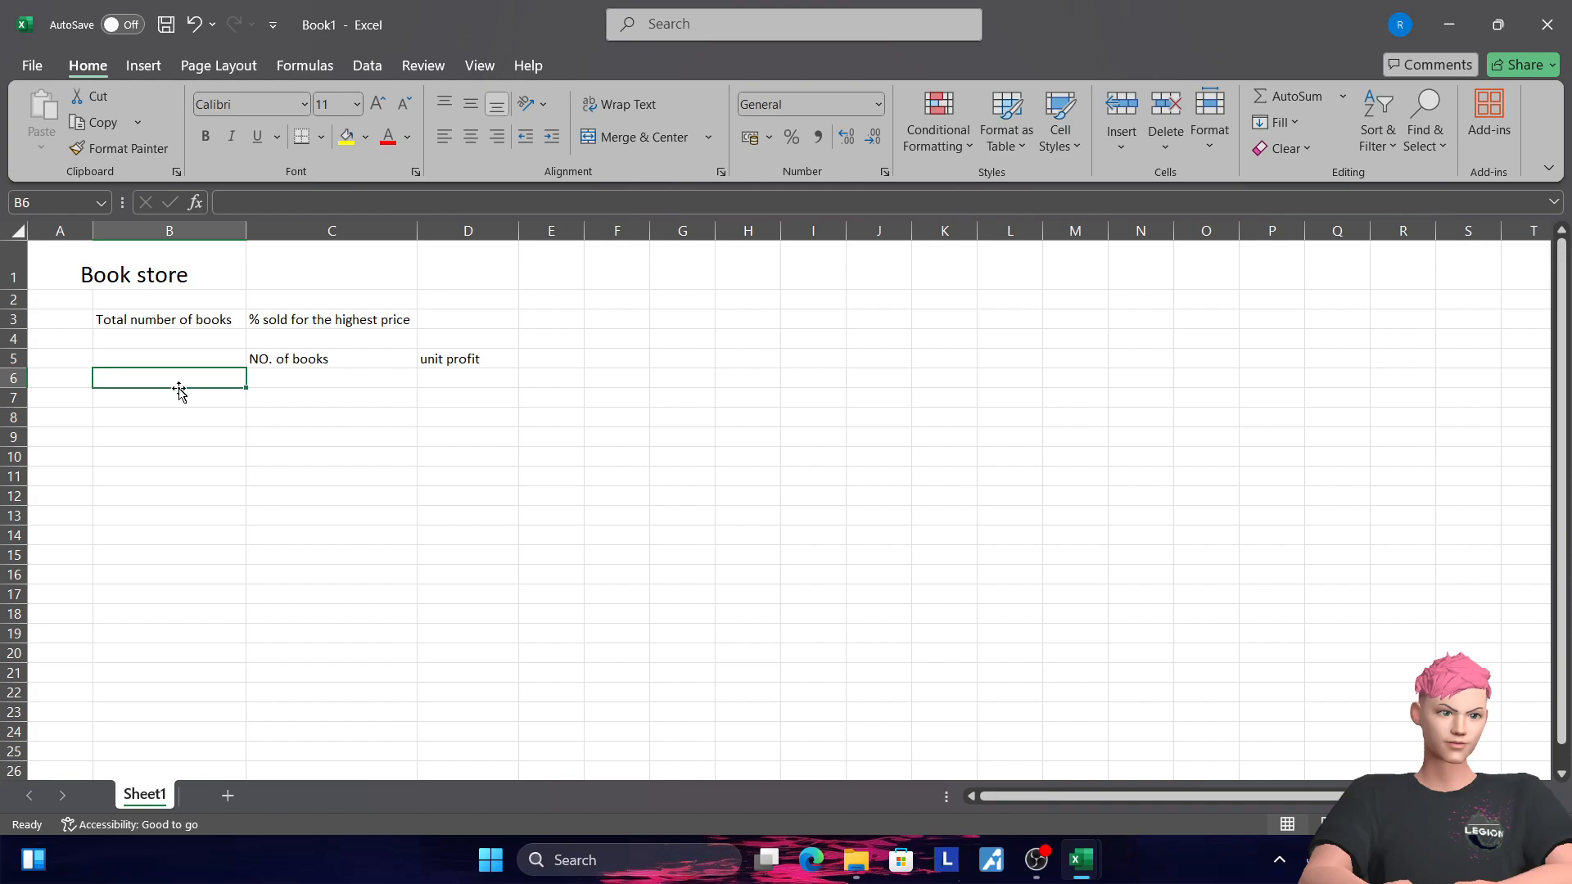
text(H)
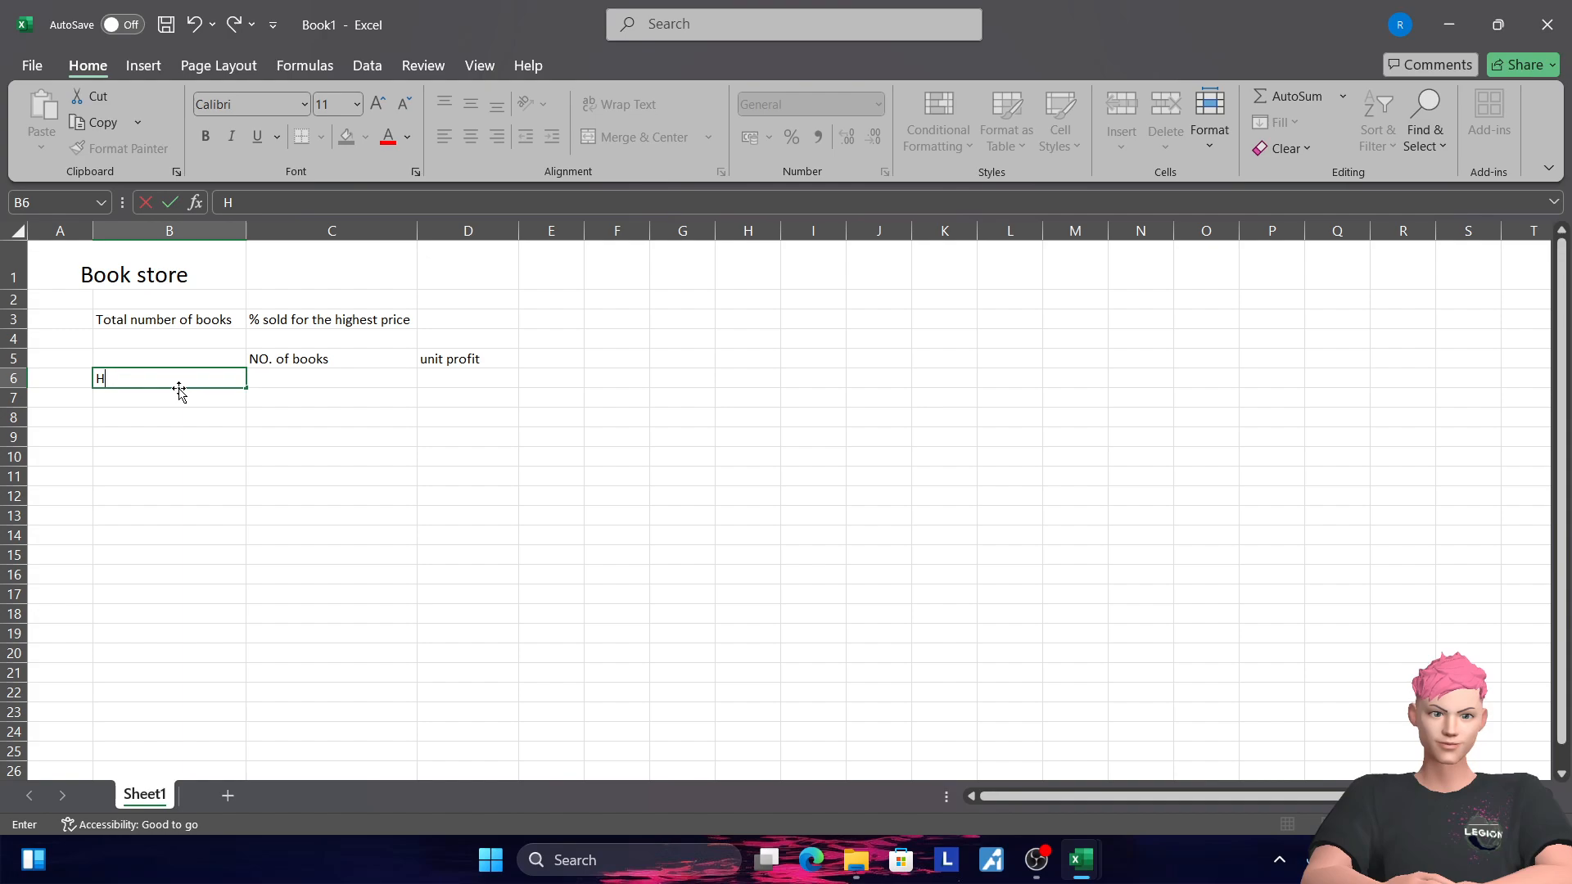
text(igh)
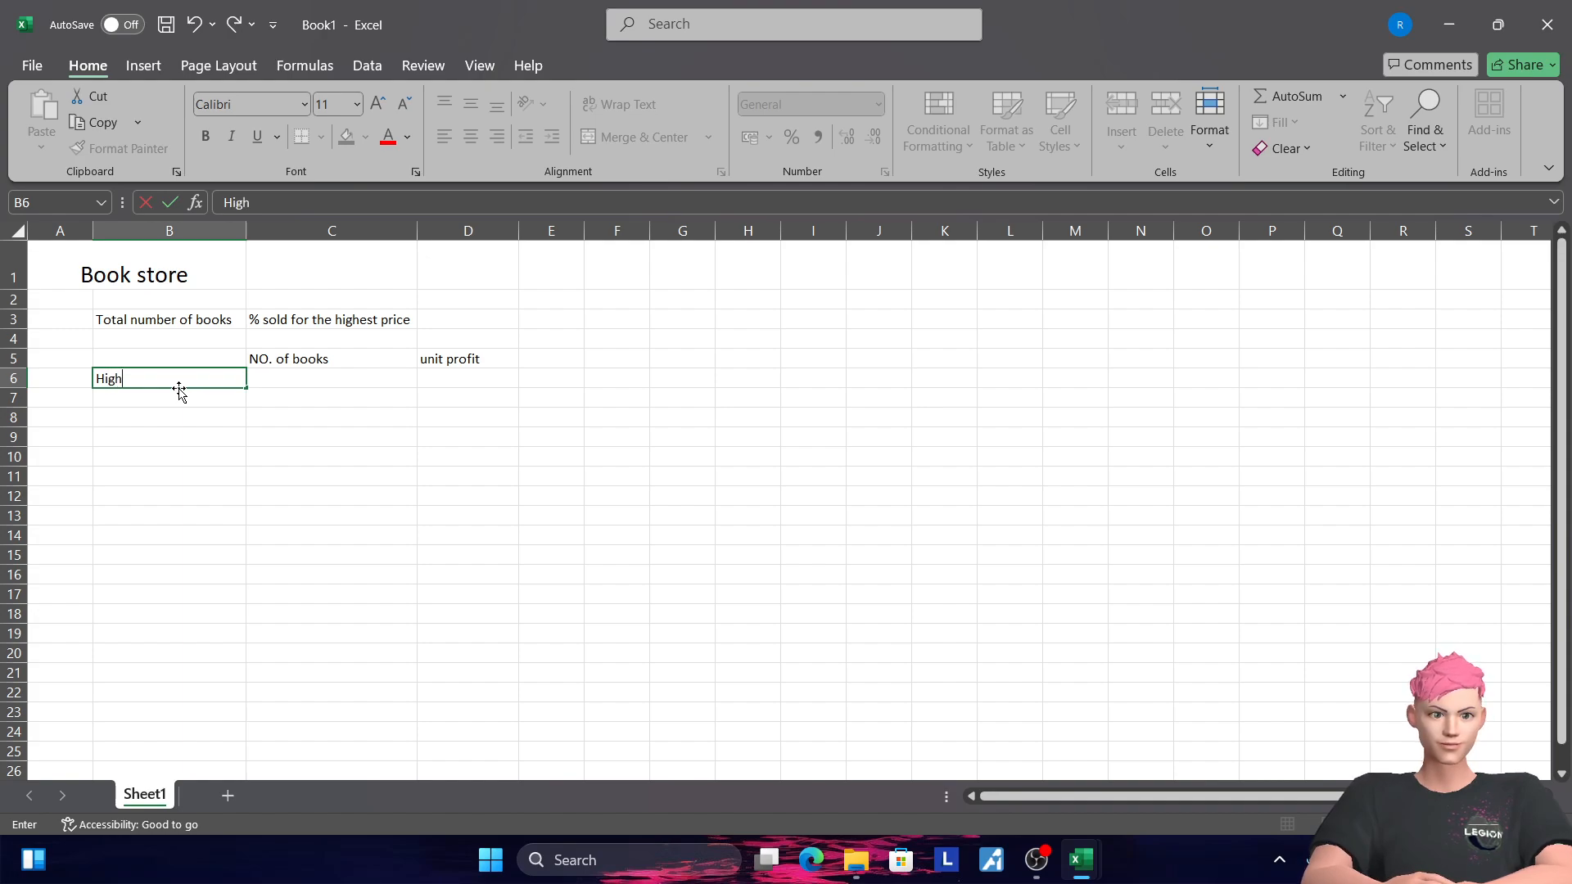
text(est price)
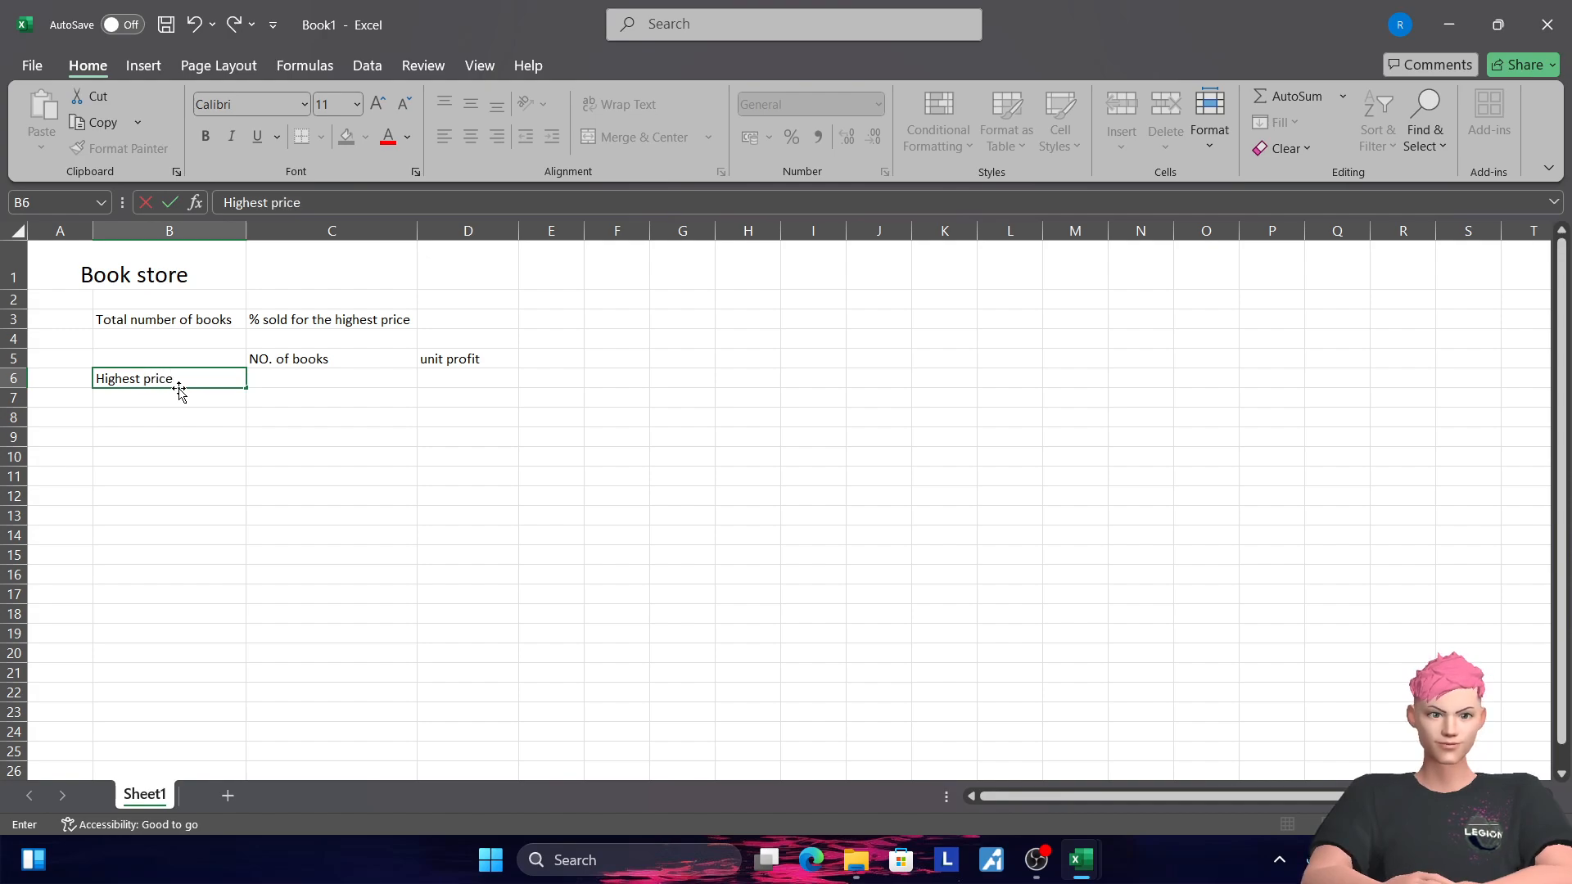
key(Return)
Enter the row label "Lowest price" in cell B7, directly below the highest price label
text(LO)
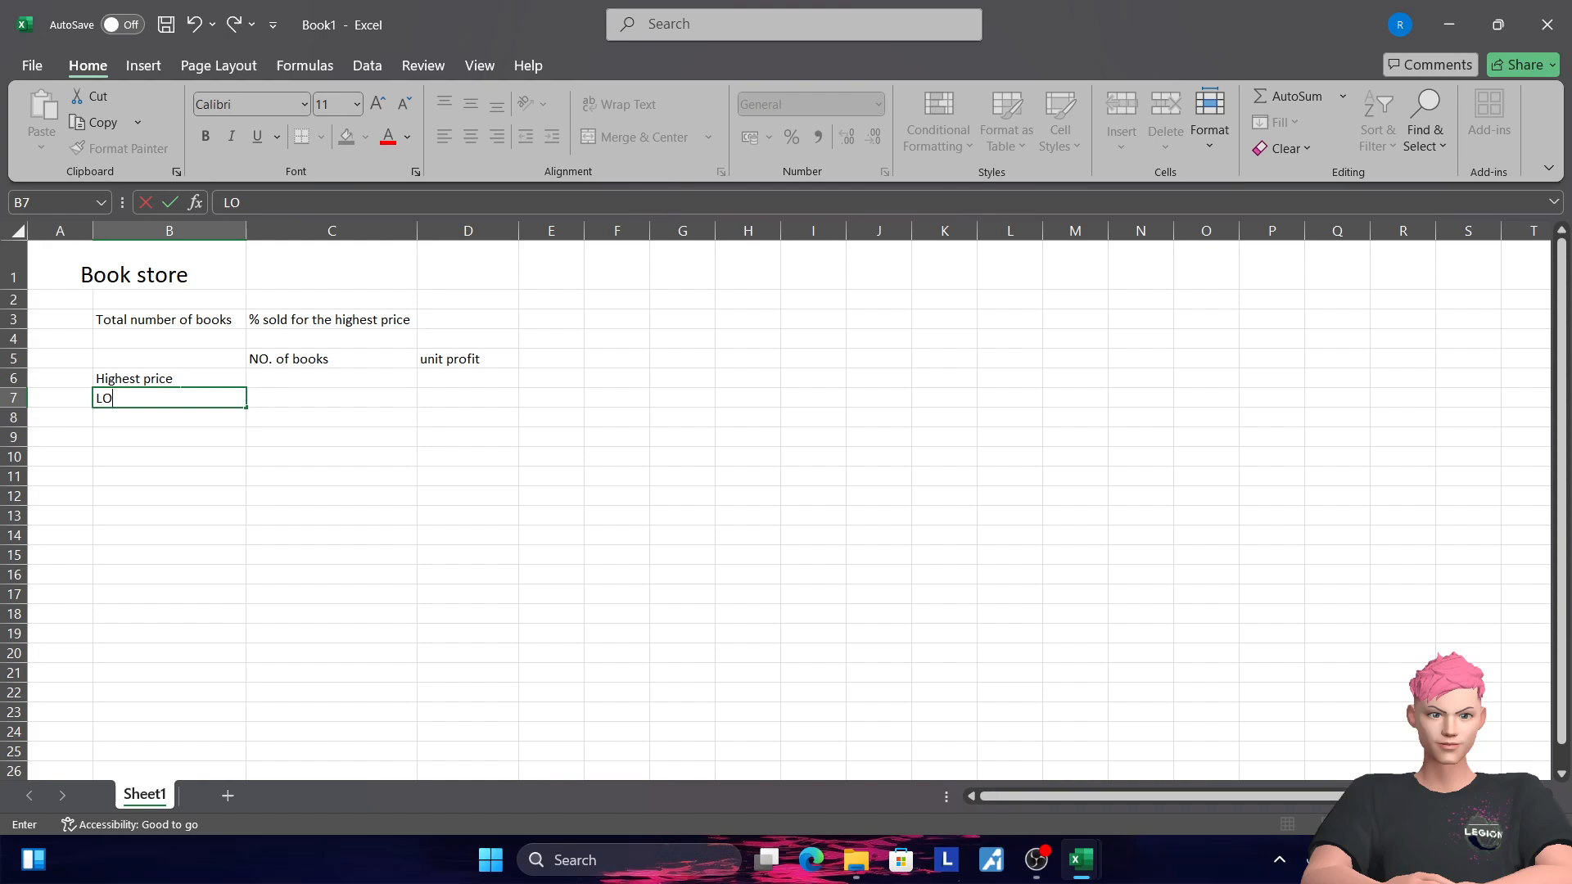
text(west)
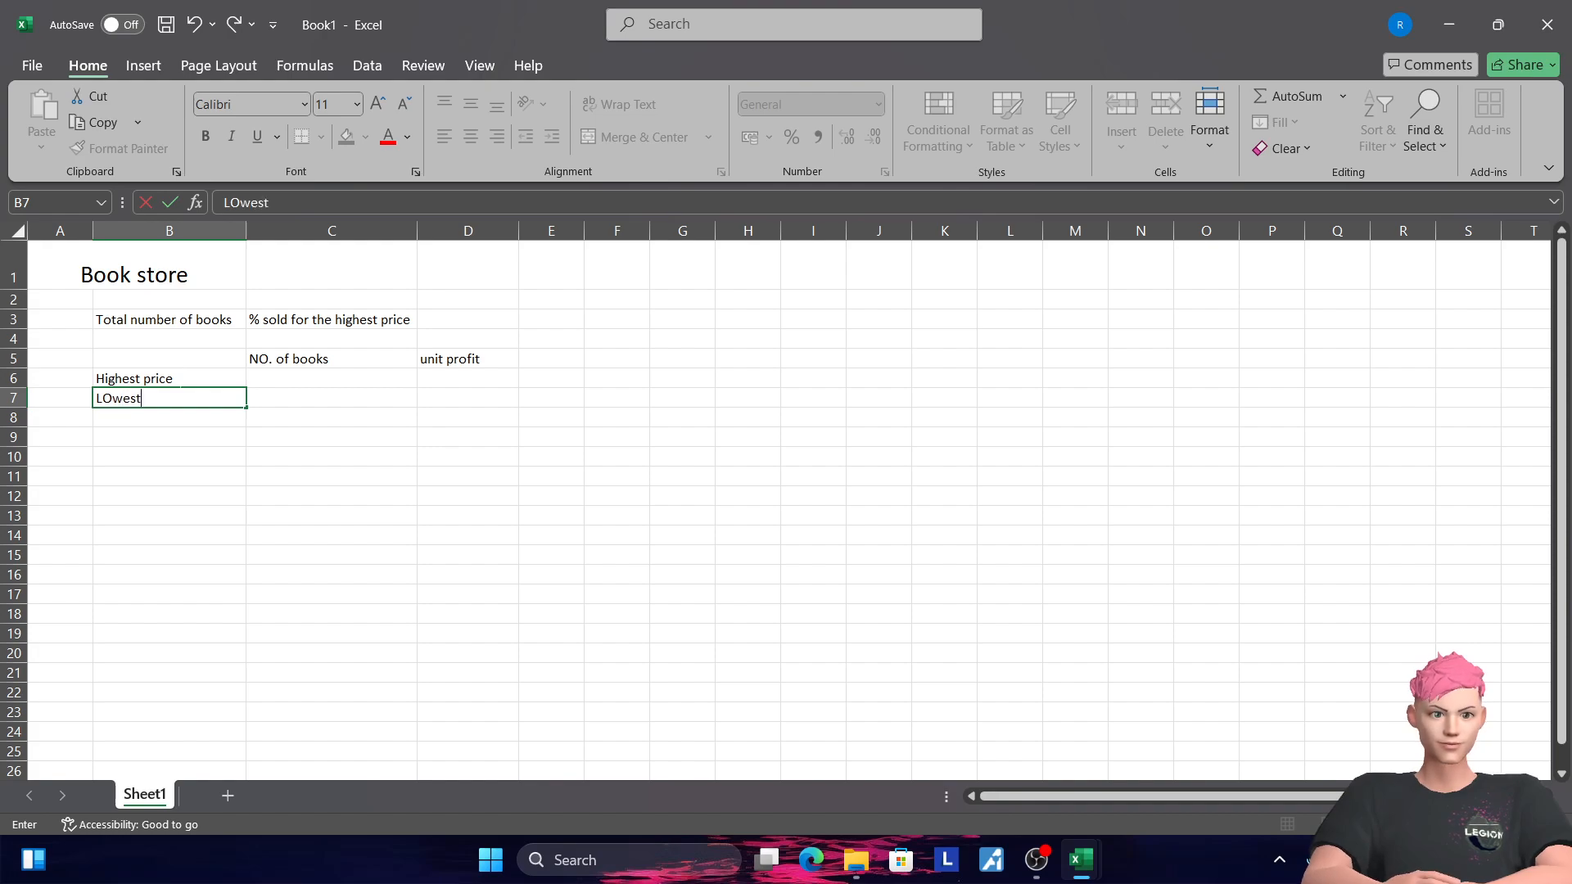
key(Left)
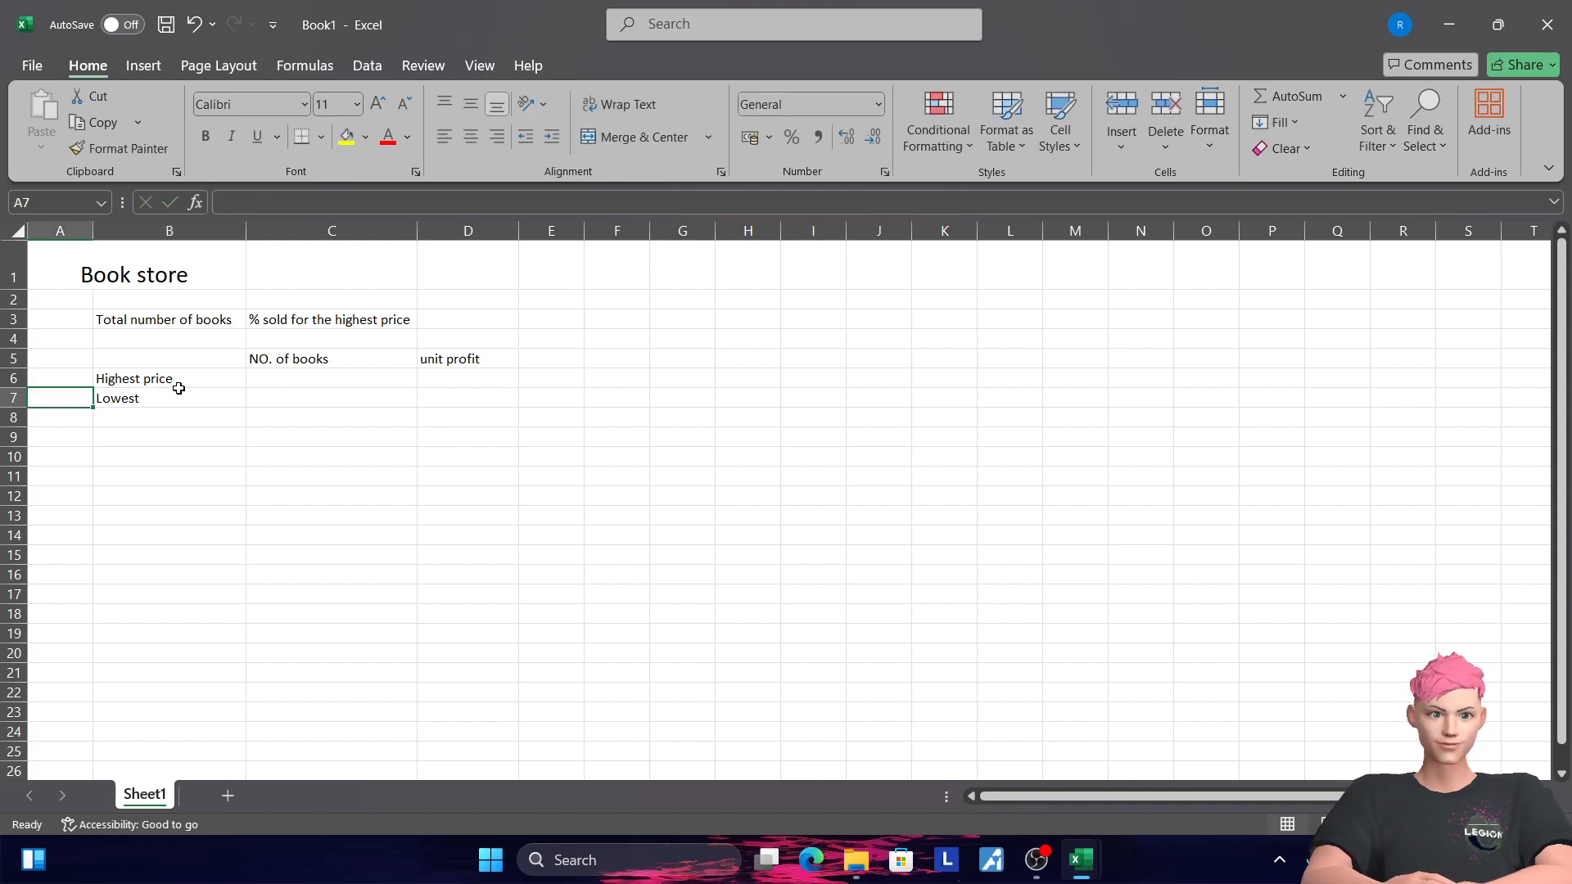
click(178, 390)
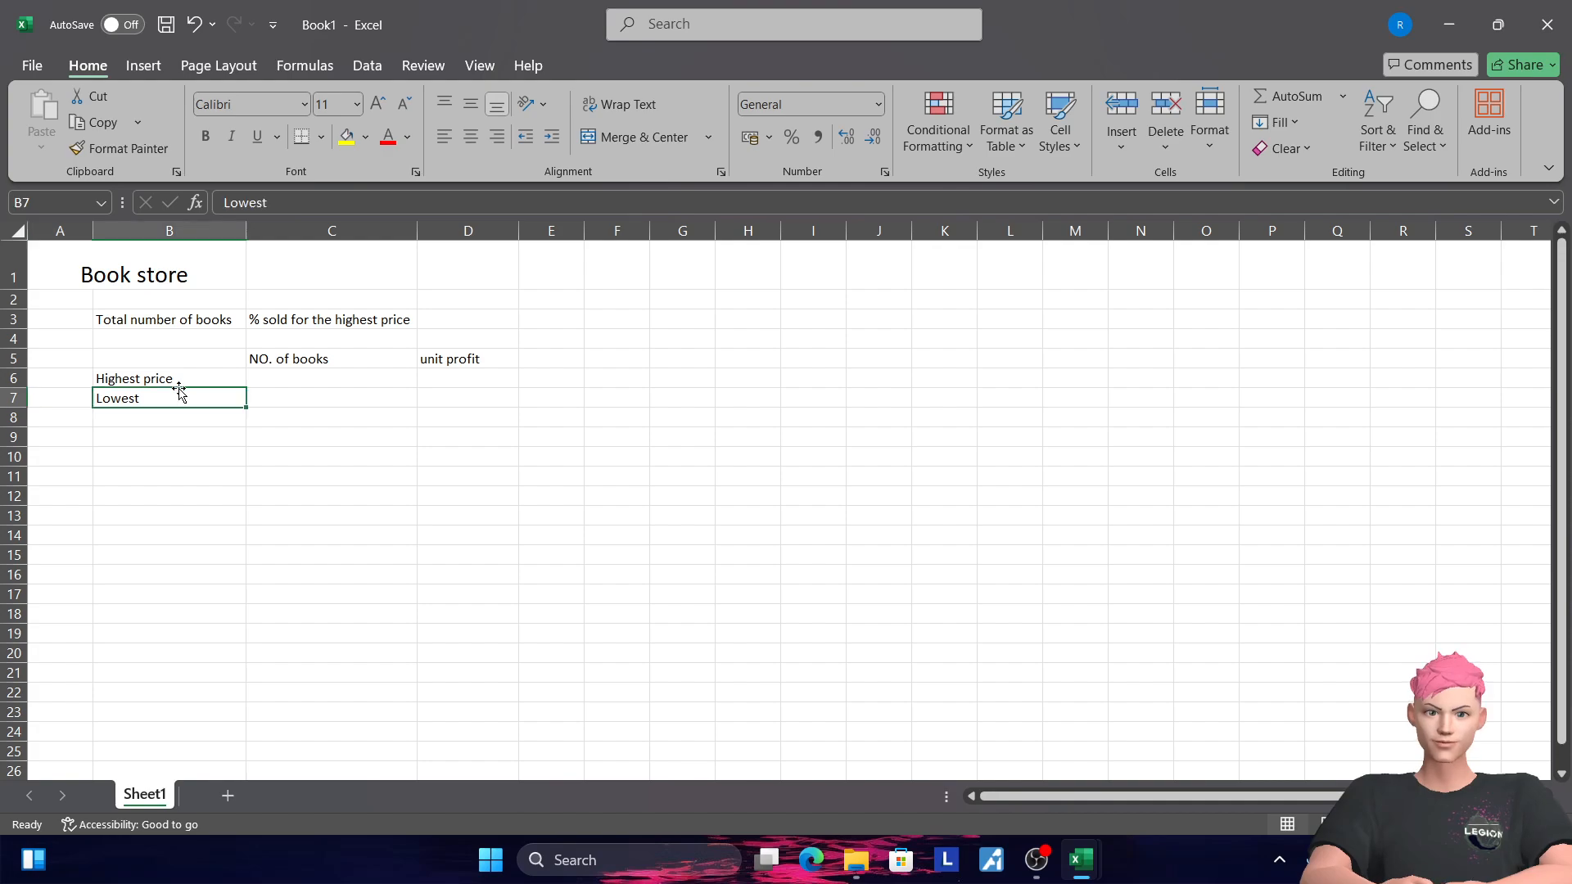
click(273, 207)
text(pri)
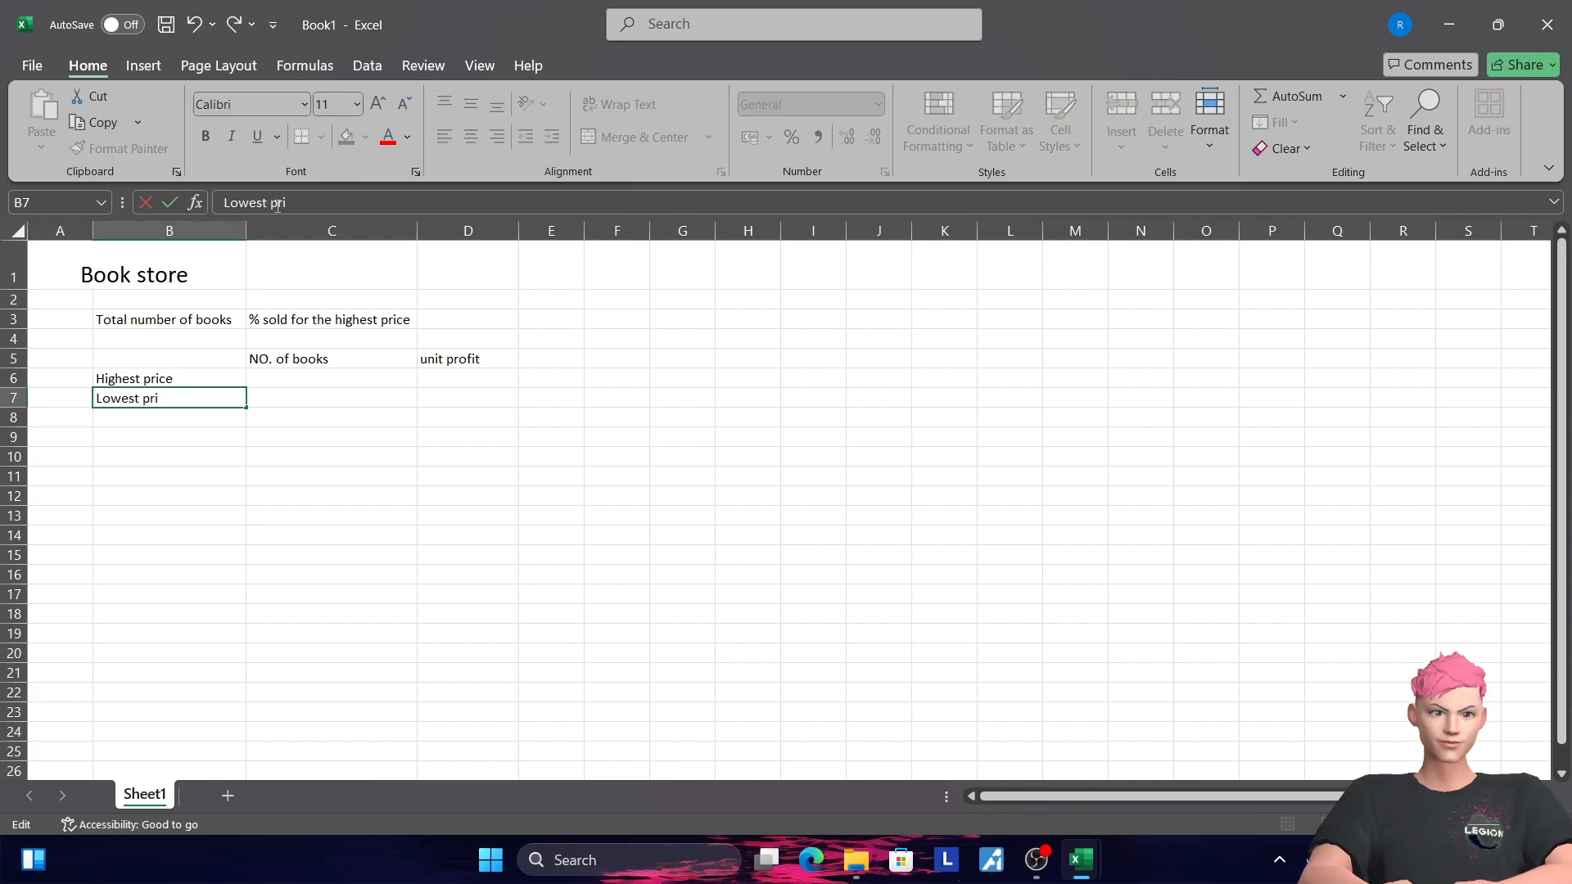
text(ce)
Enter the label "Total profit" in cell C8
click(350, 422)
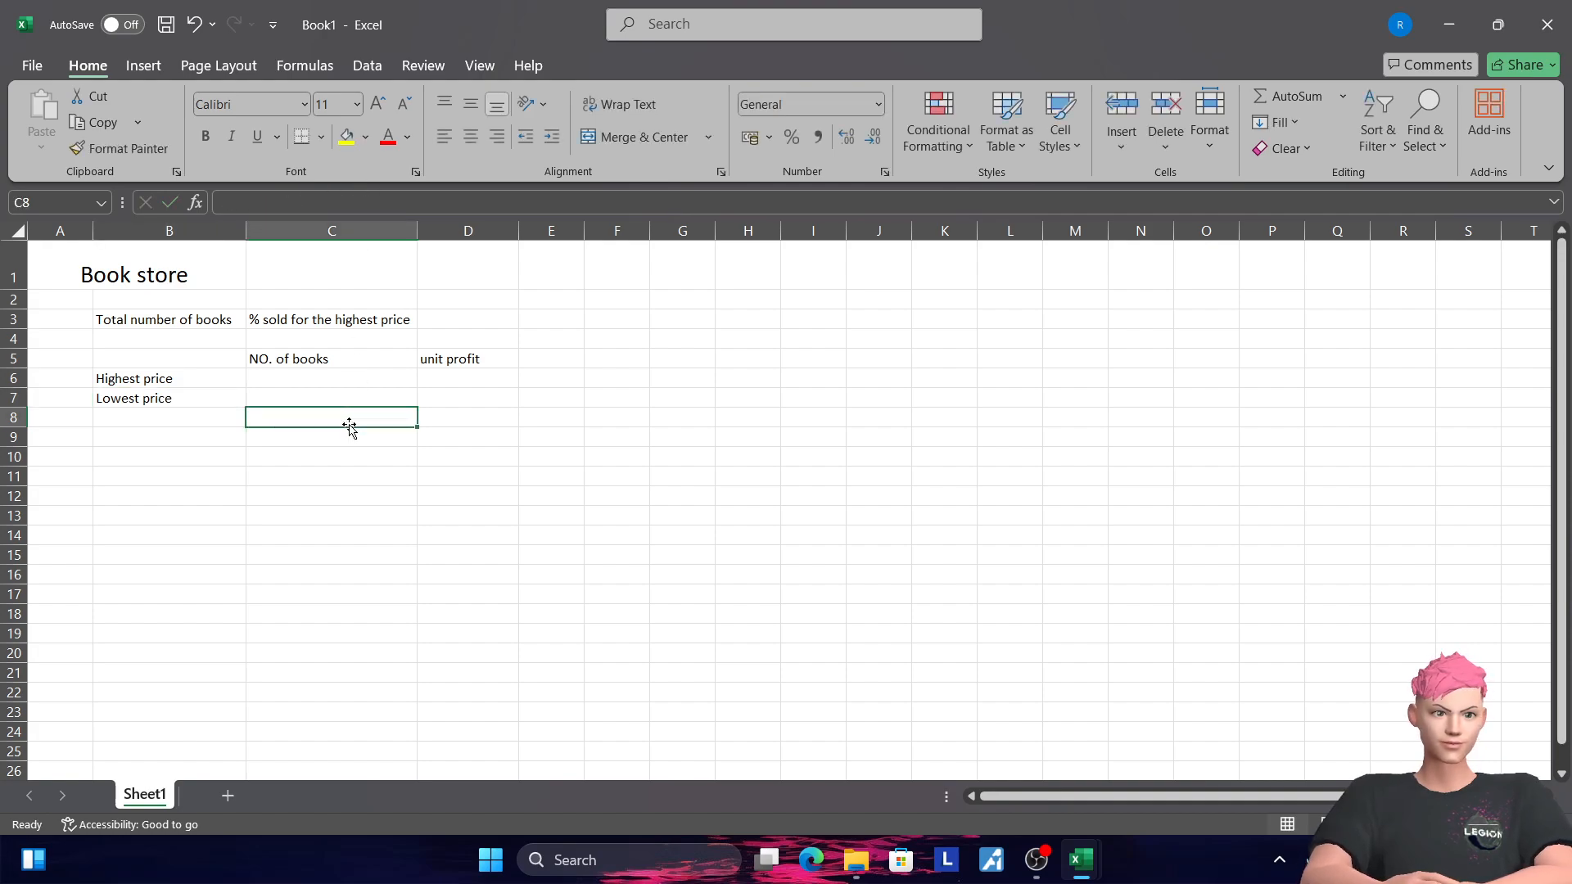
text(To)
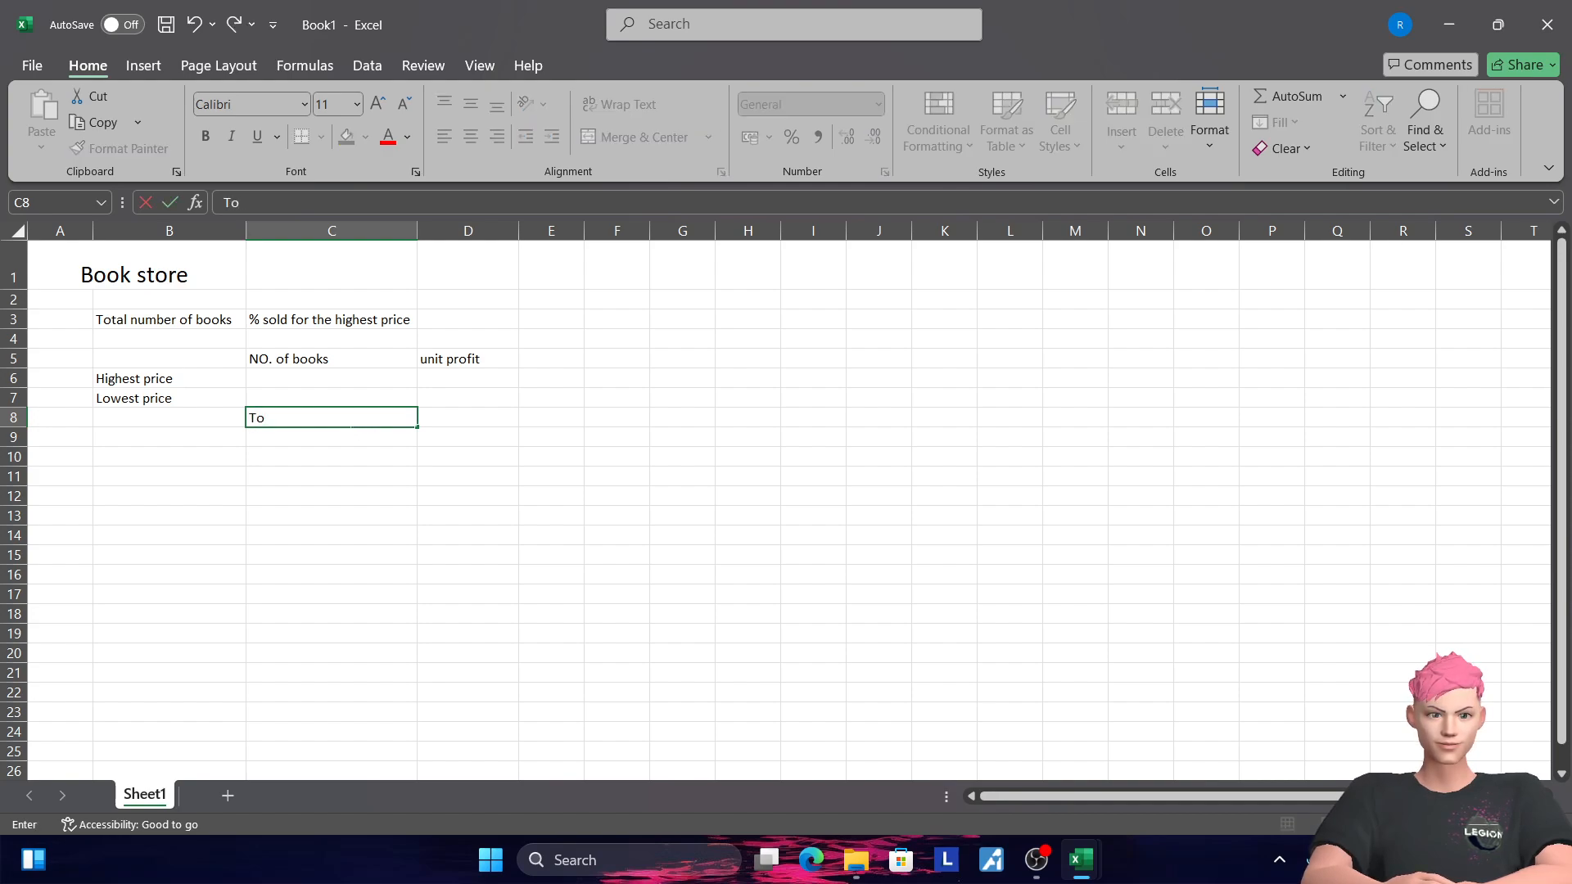
text(tal)
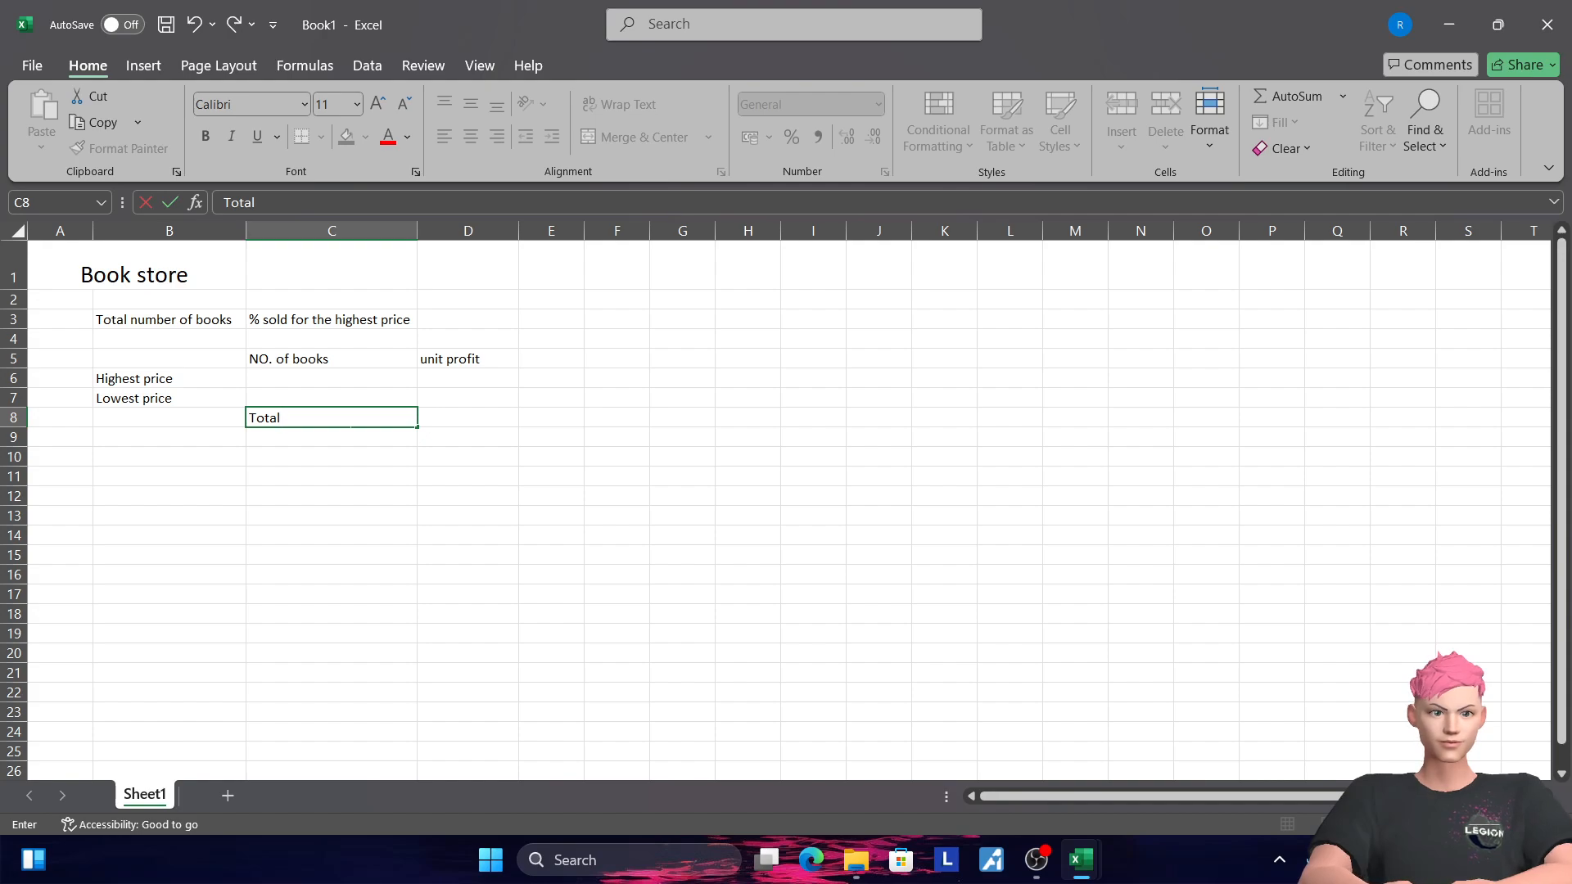
text( profit)
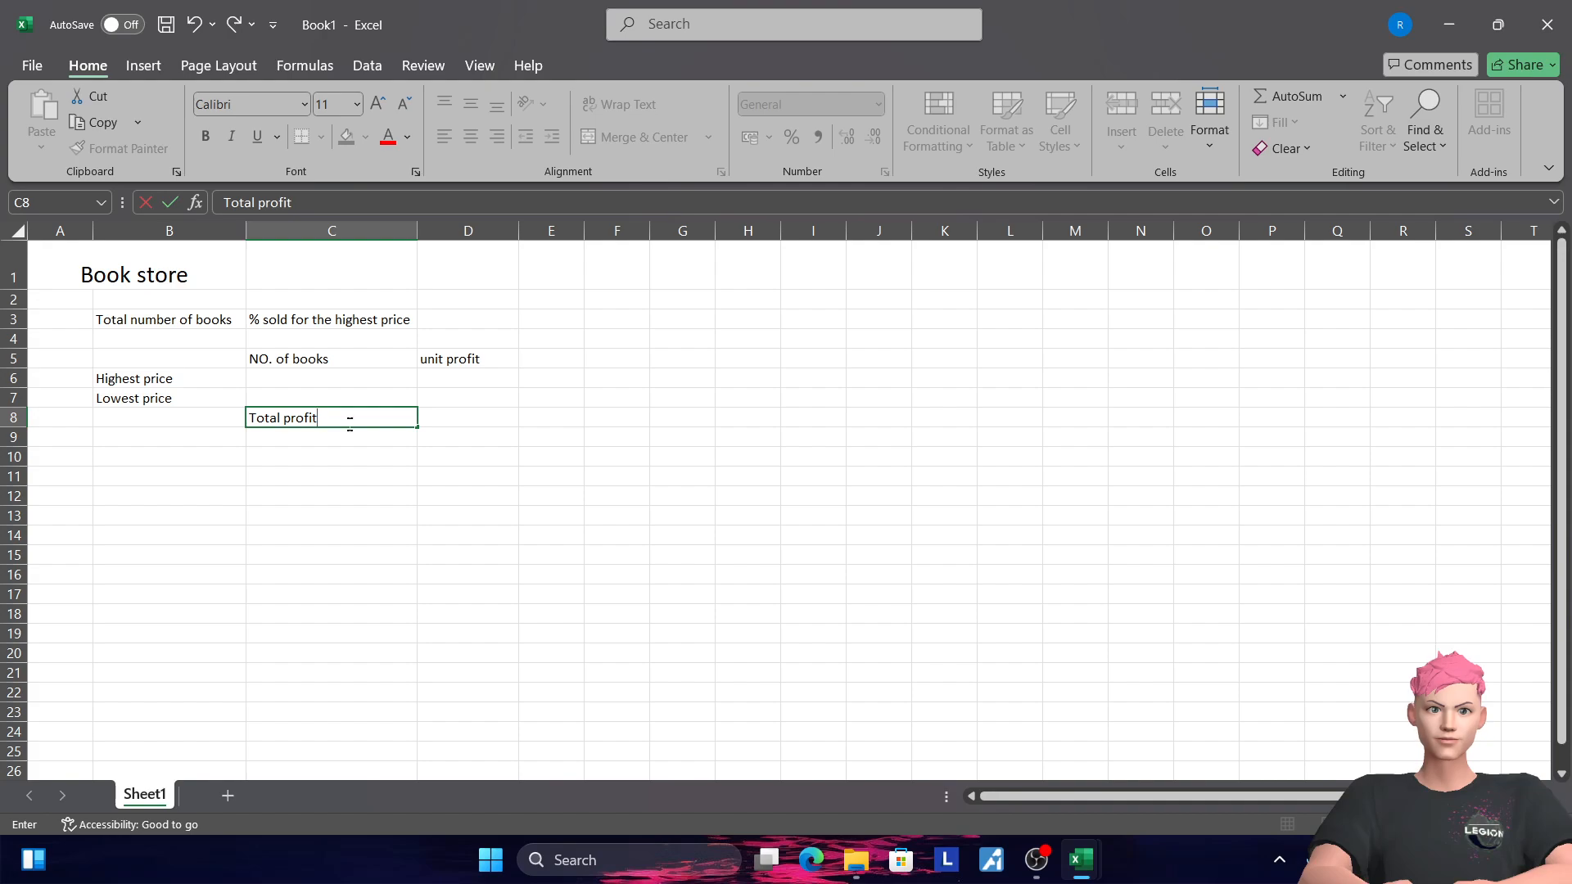
click(381, 457)
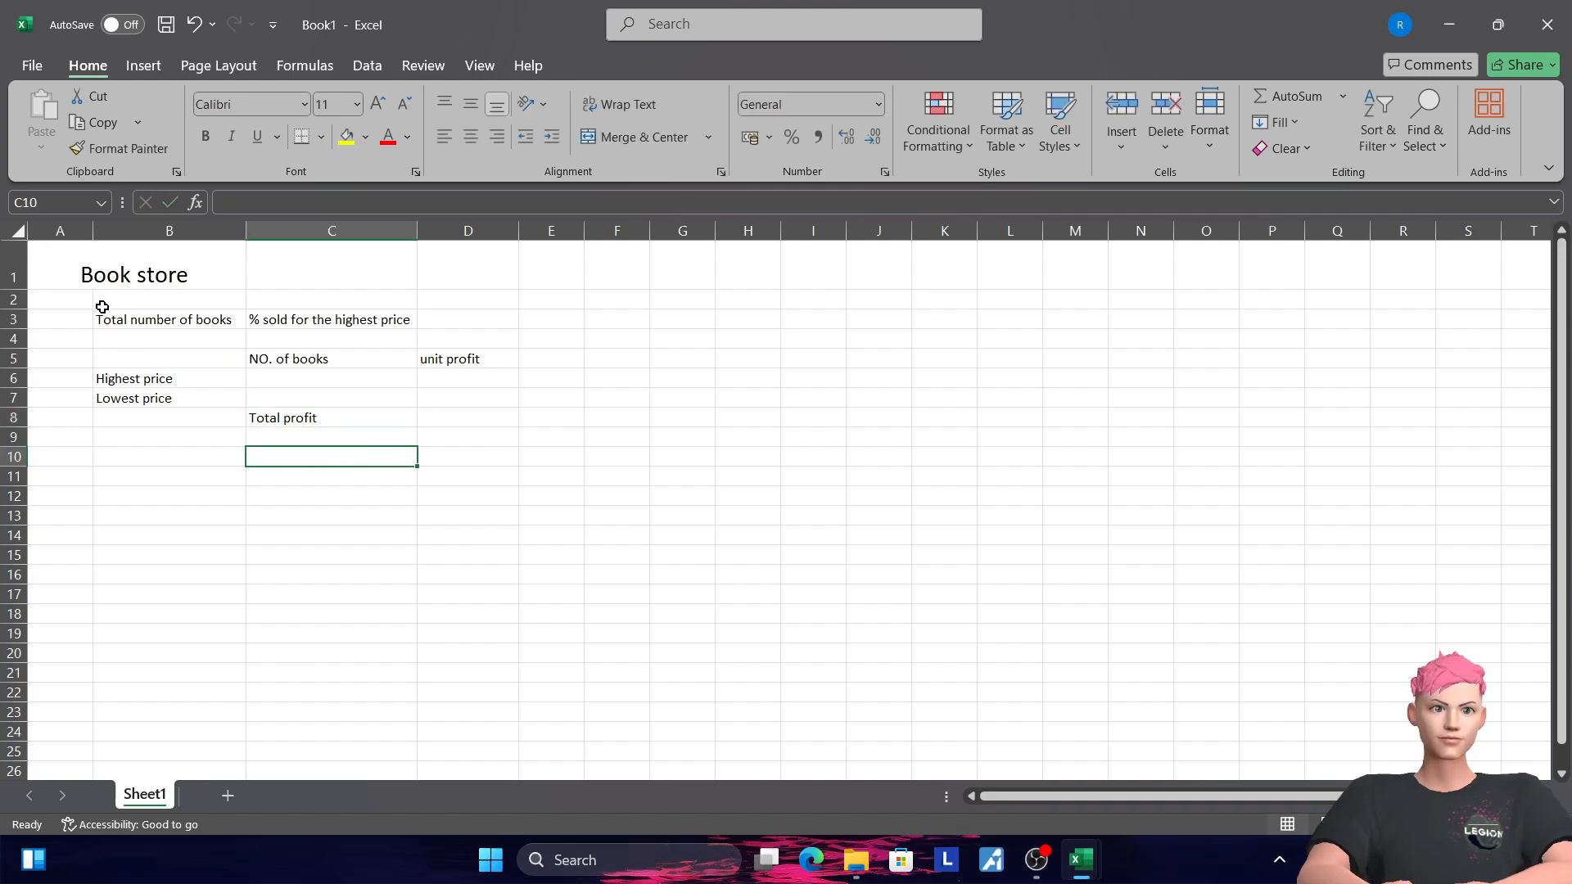
Apply all borders to the table range B3:D8
drag(103, 318, 449, 414)
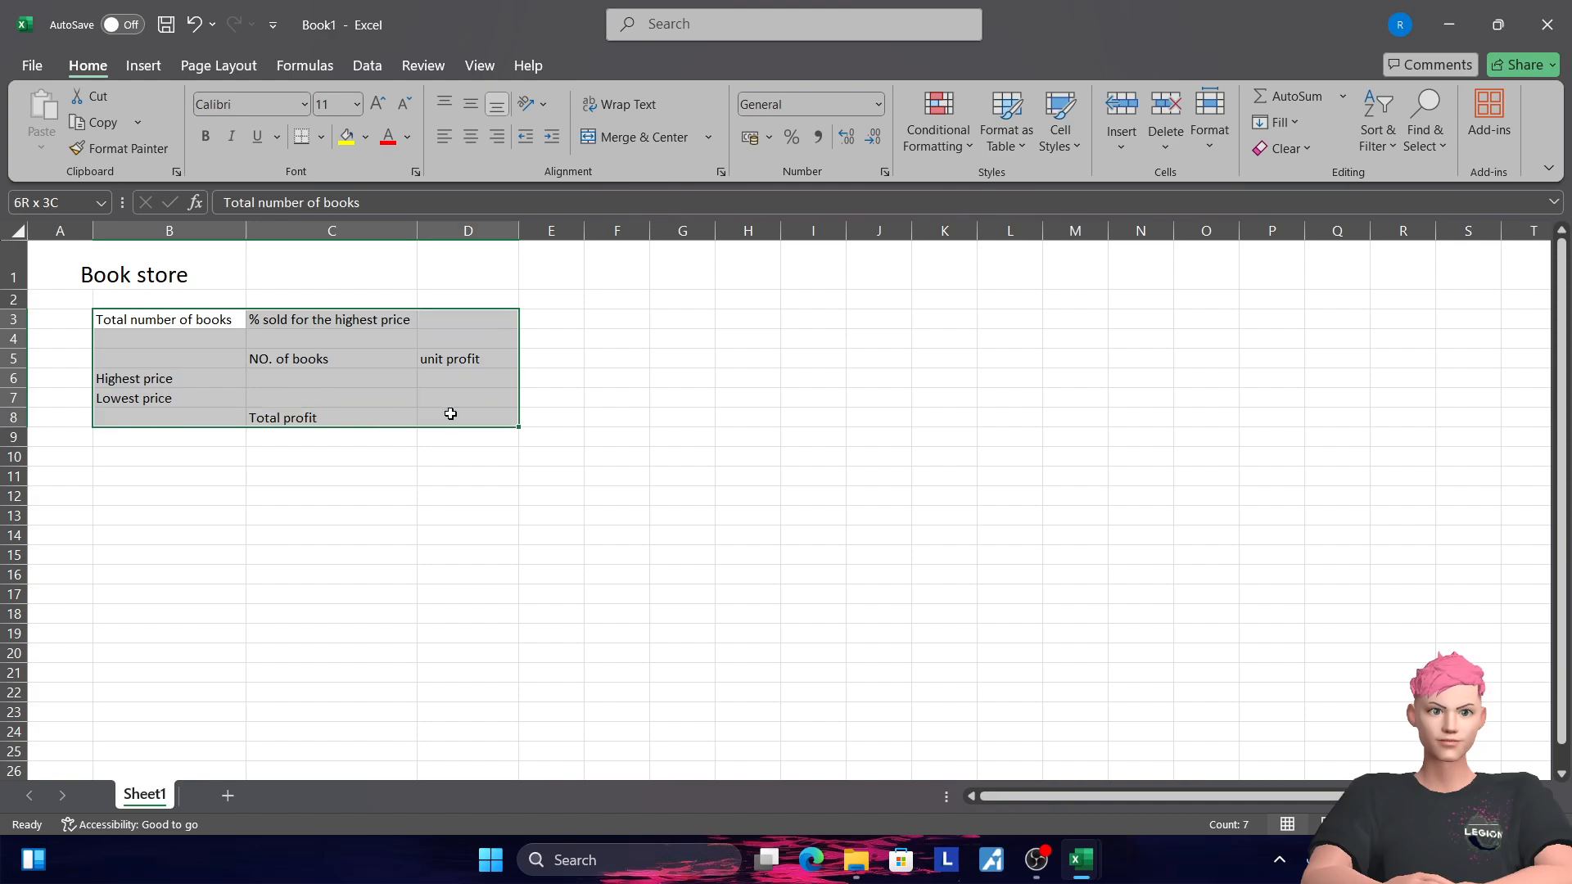
right_click(419, 389)
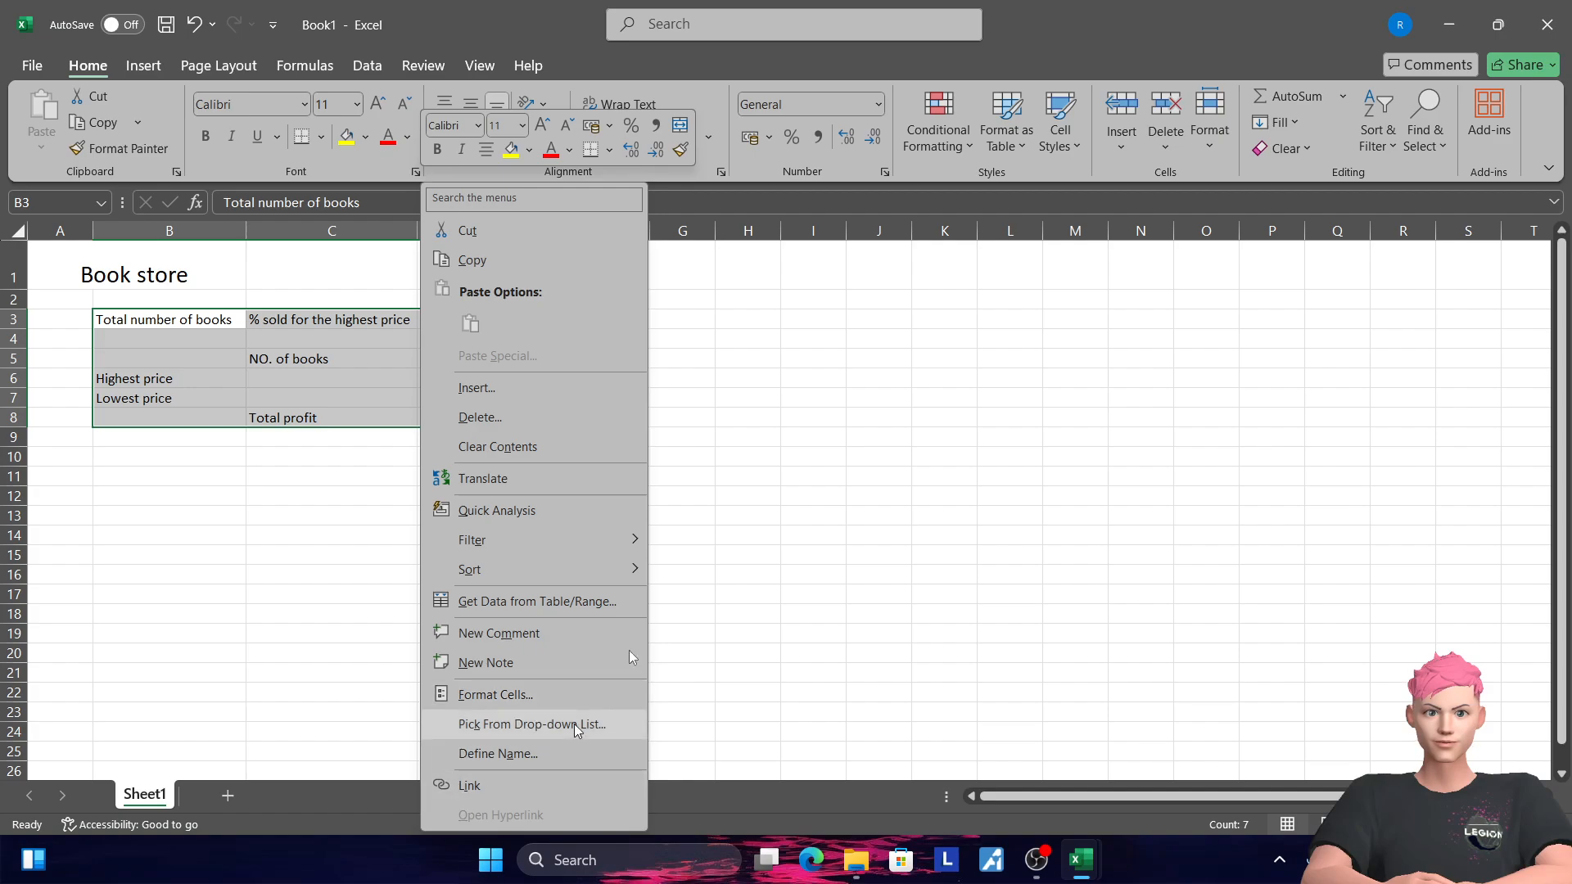
click(610, 151)
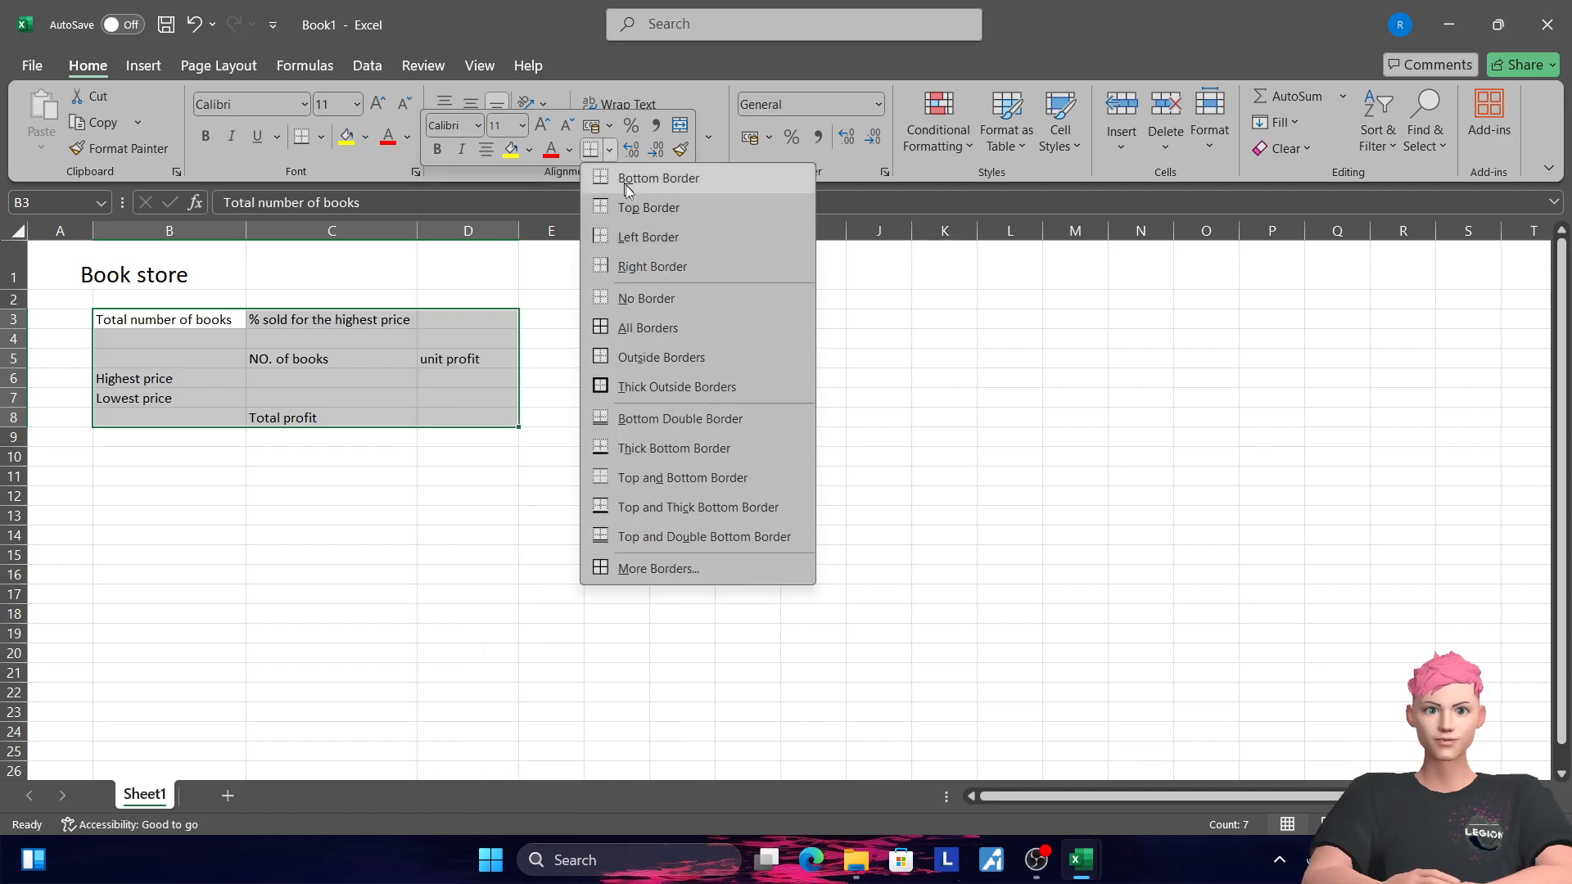
click(648, 336)
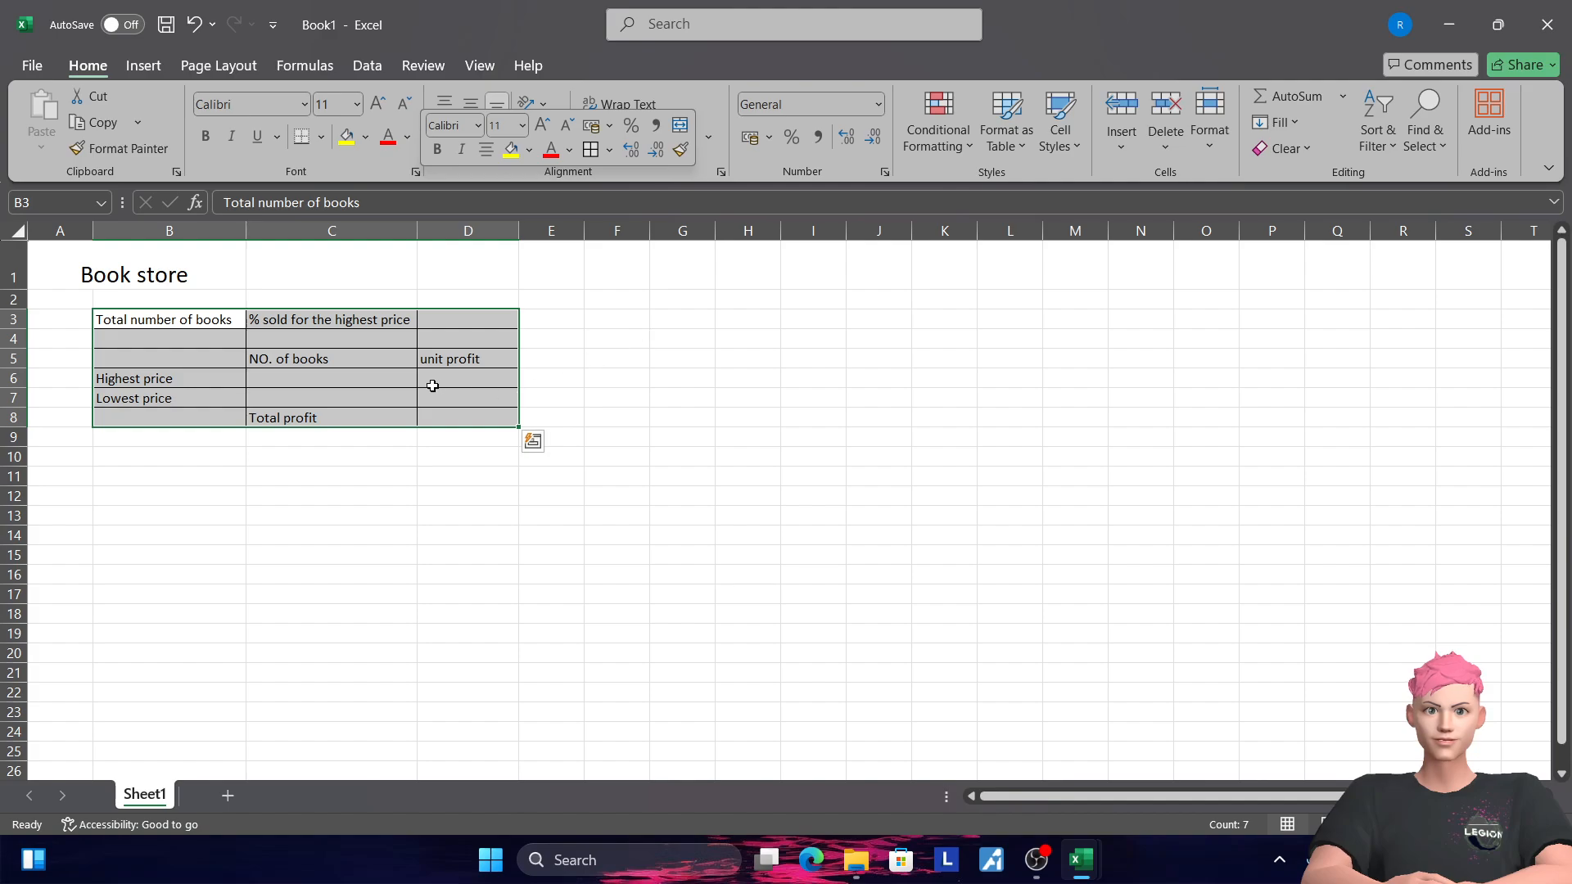
right_click(393, 383)
key(Escape)
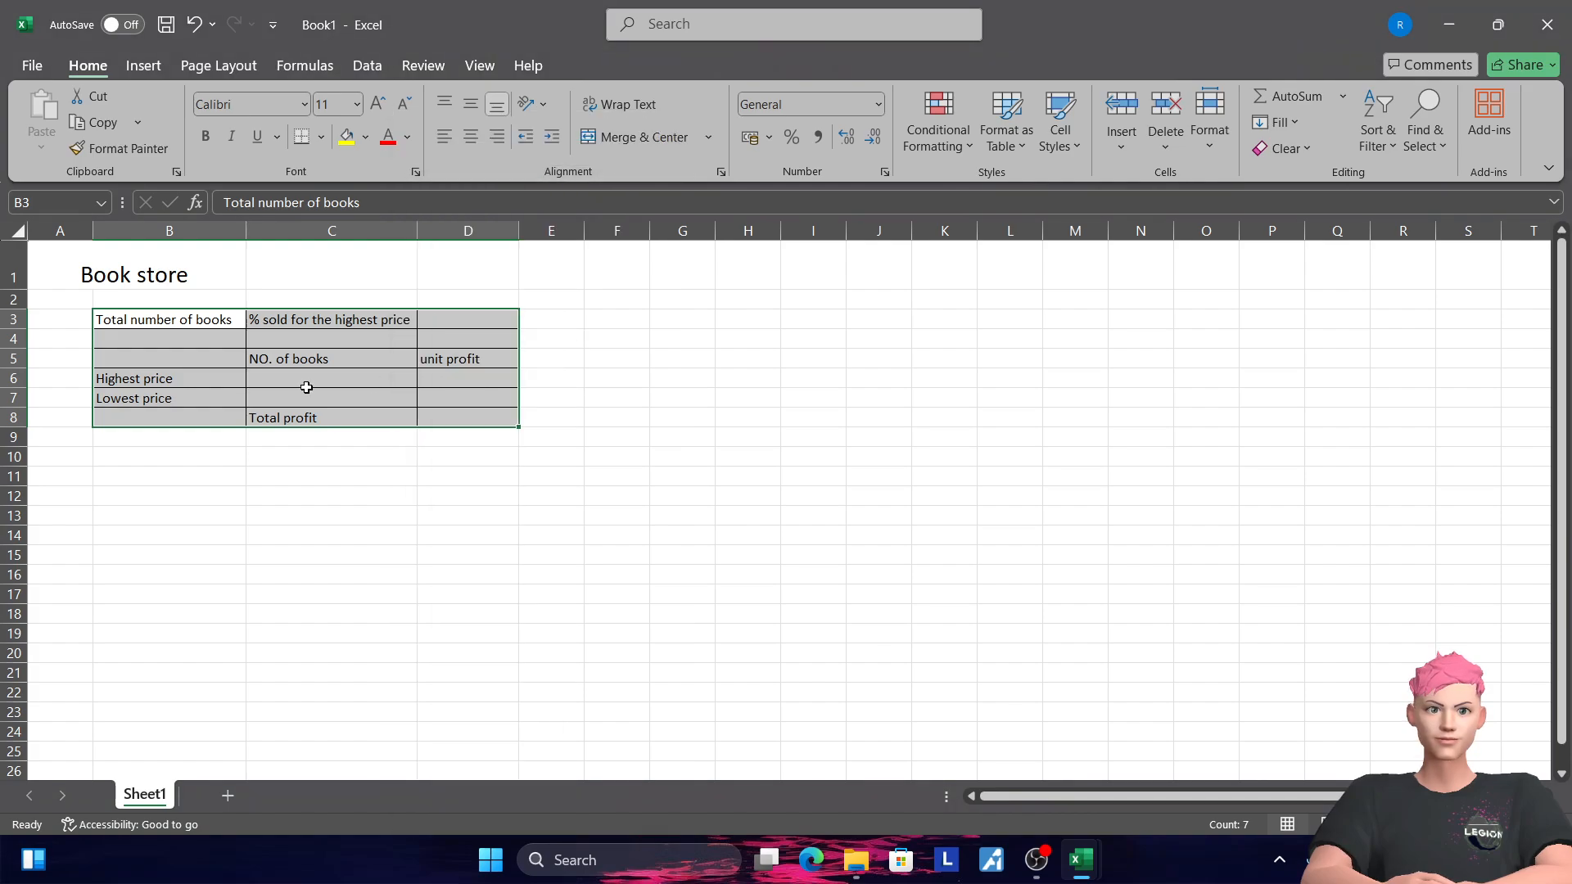
Enter 100 as the total number of books in B4 and 60 as the highest-price percentage in C4
click(215, 346)
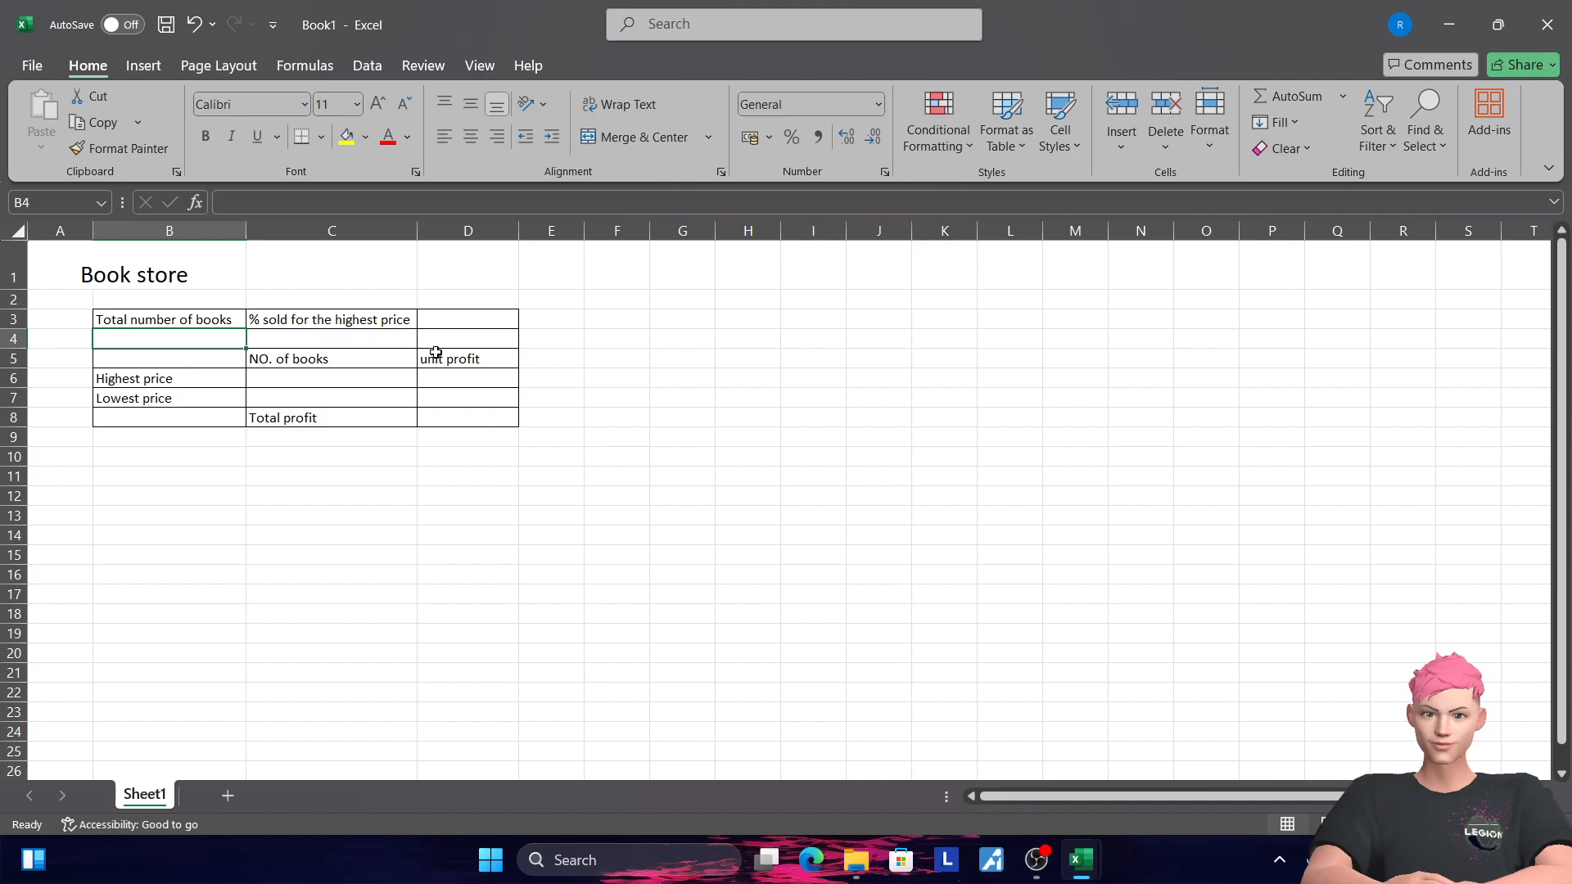
key(End)
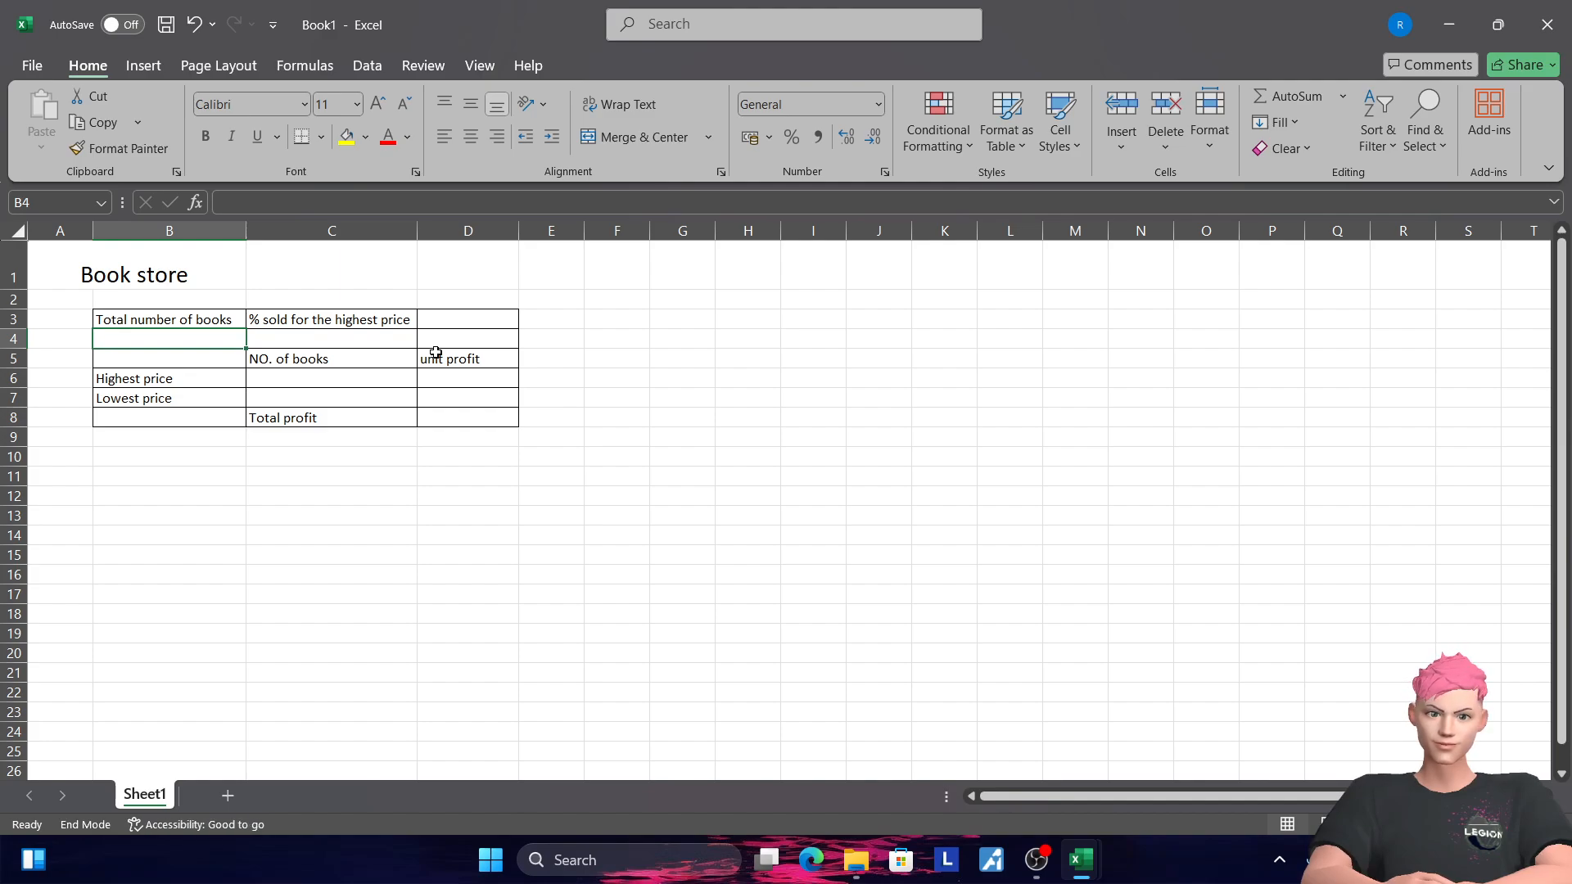
text(100)
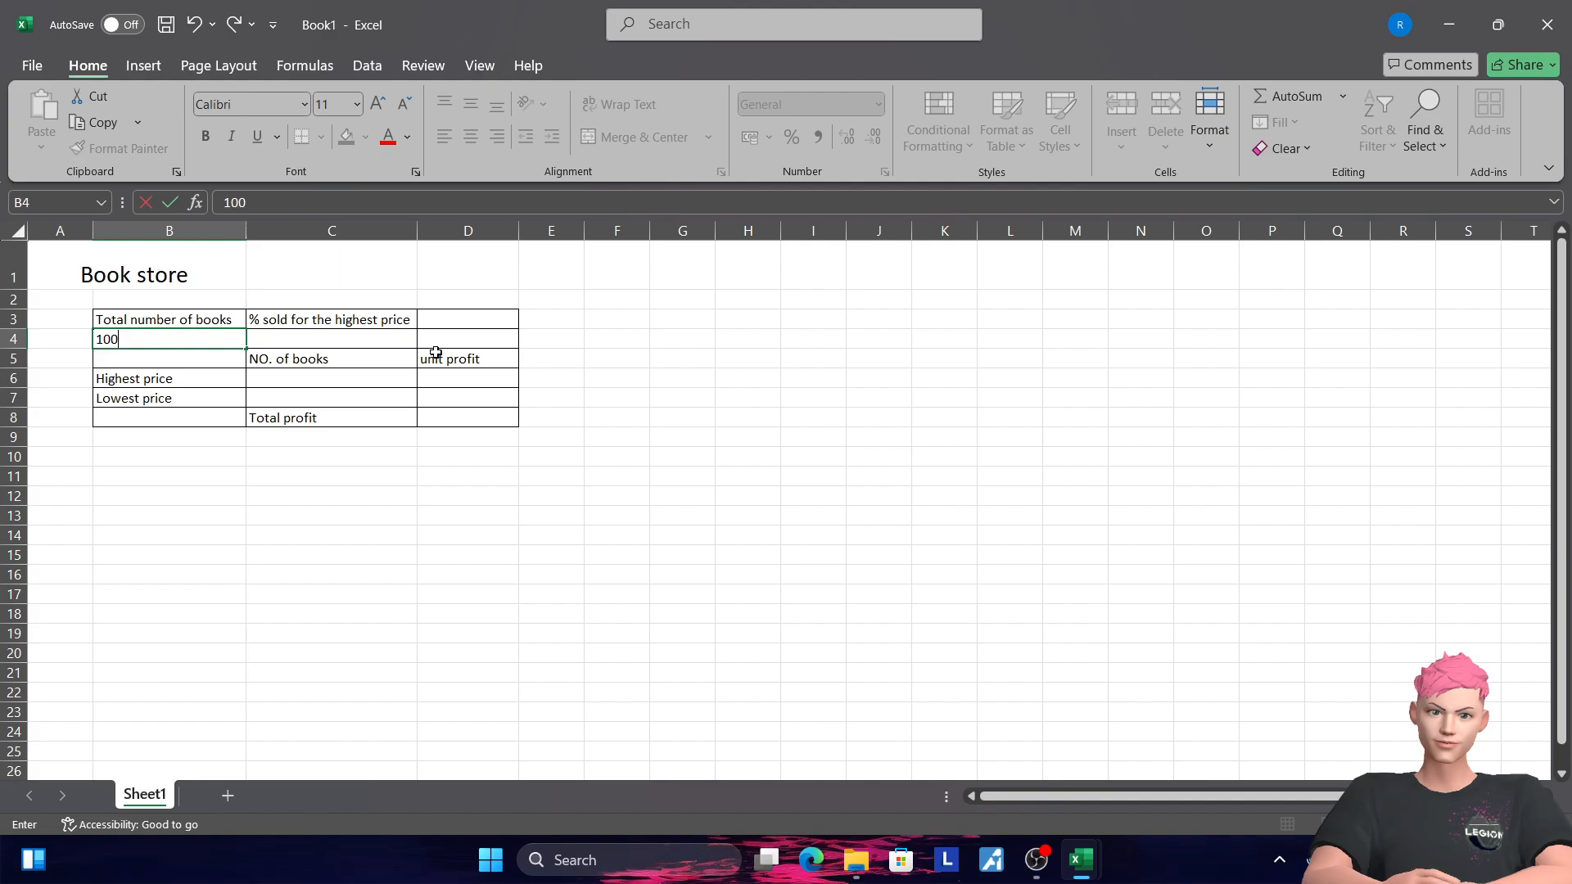
click(401, 339)
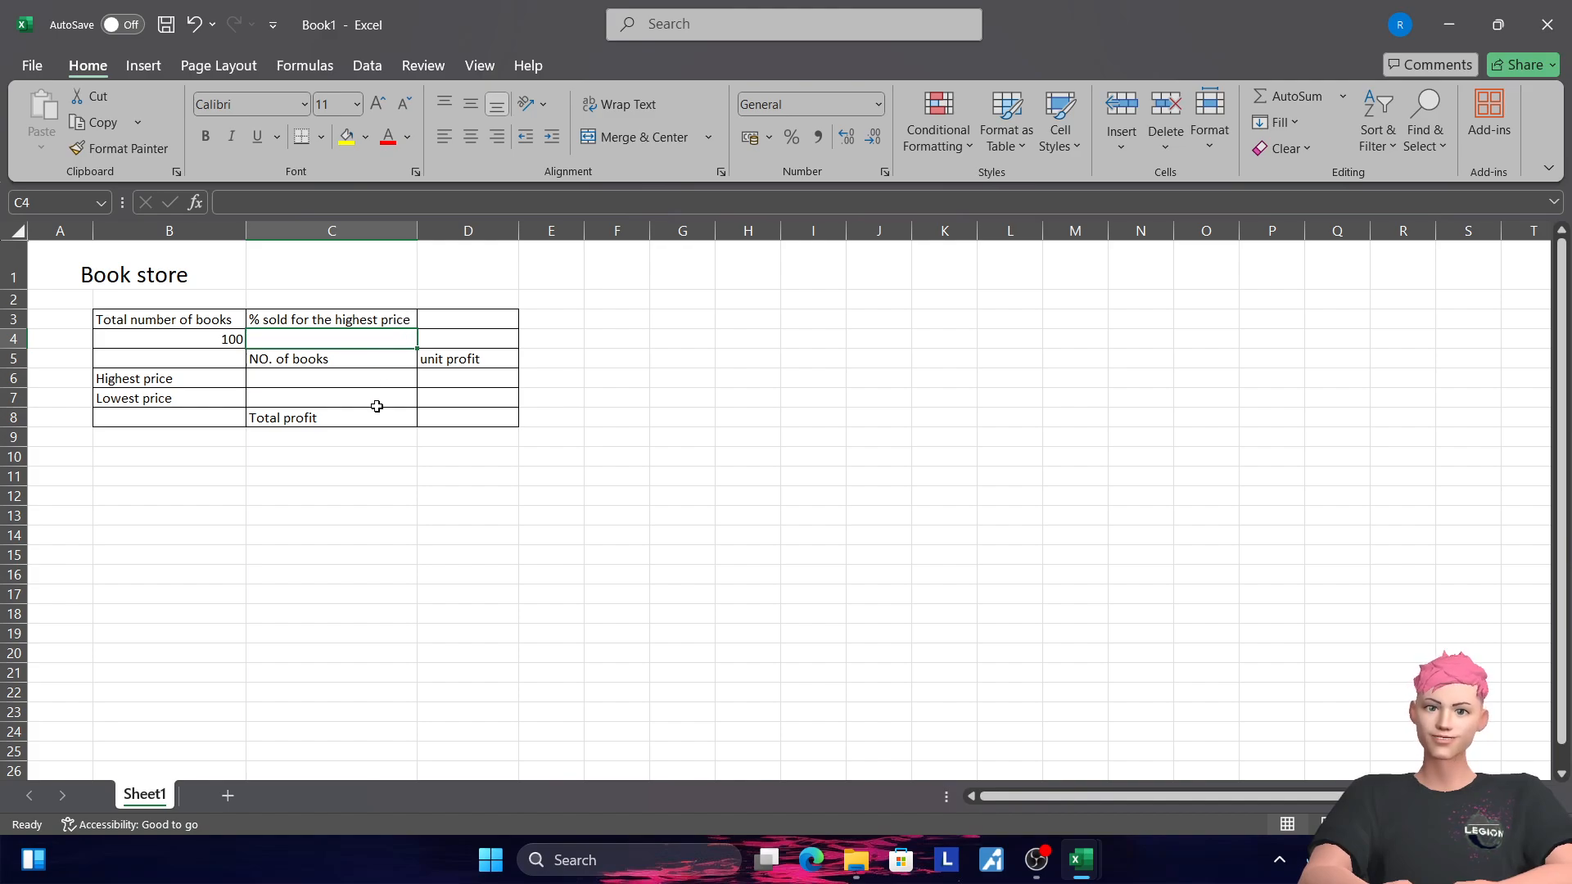
text(6)
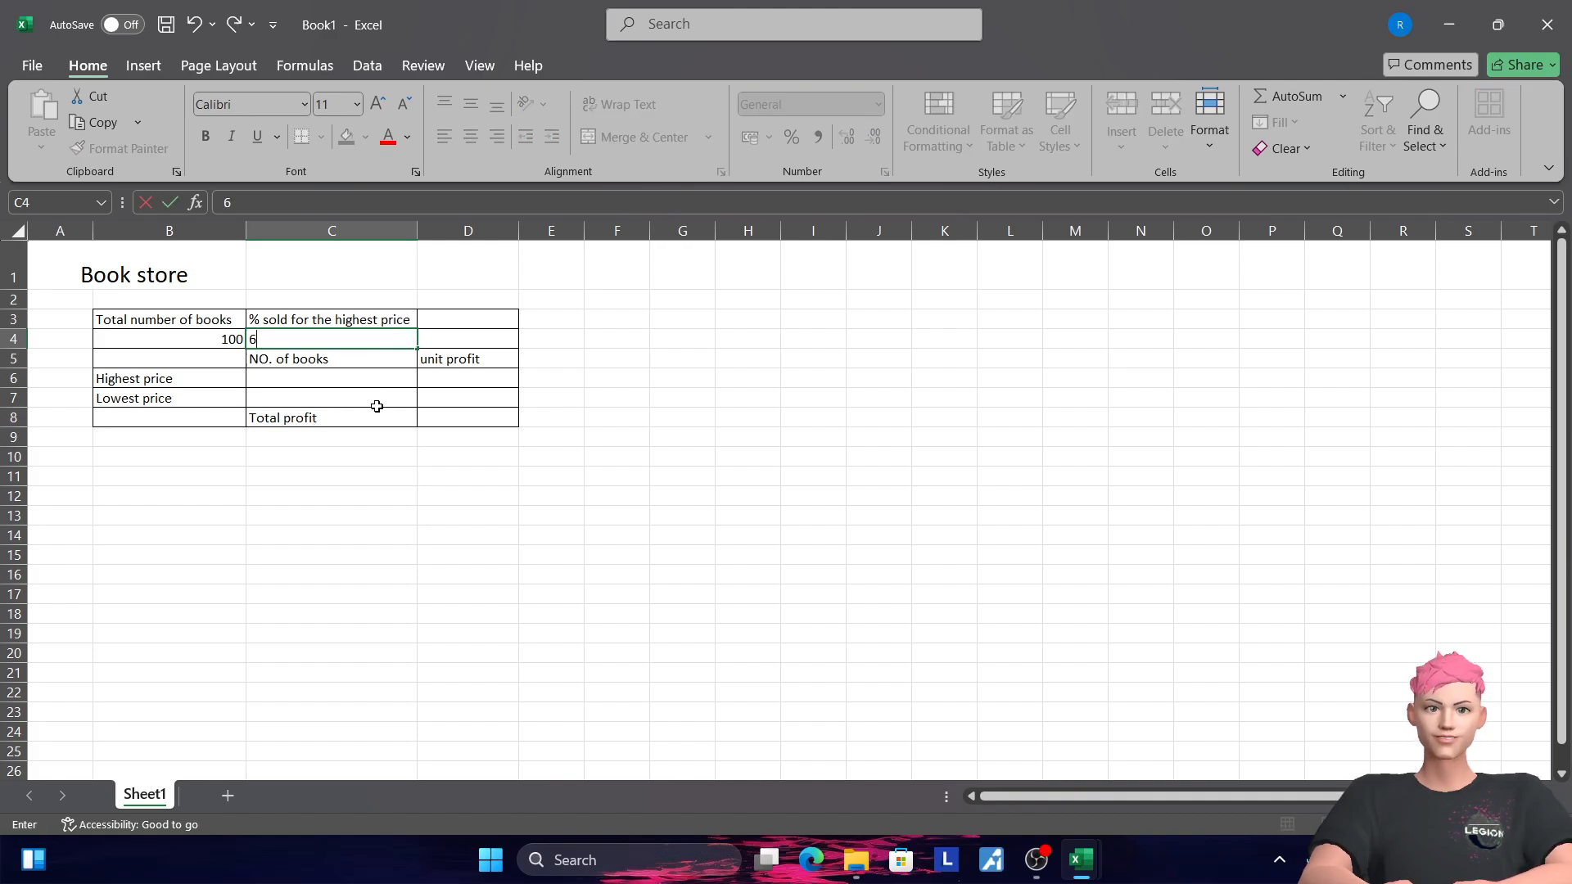
text(0)
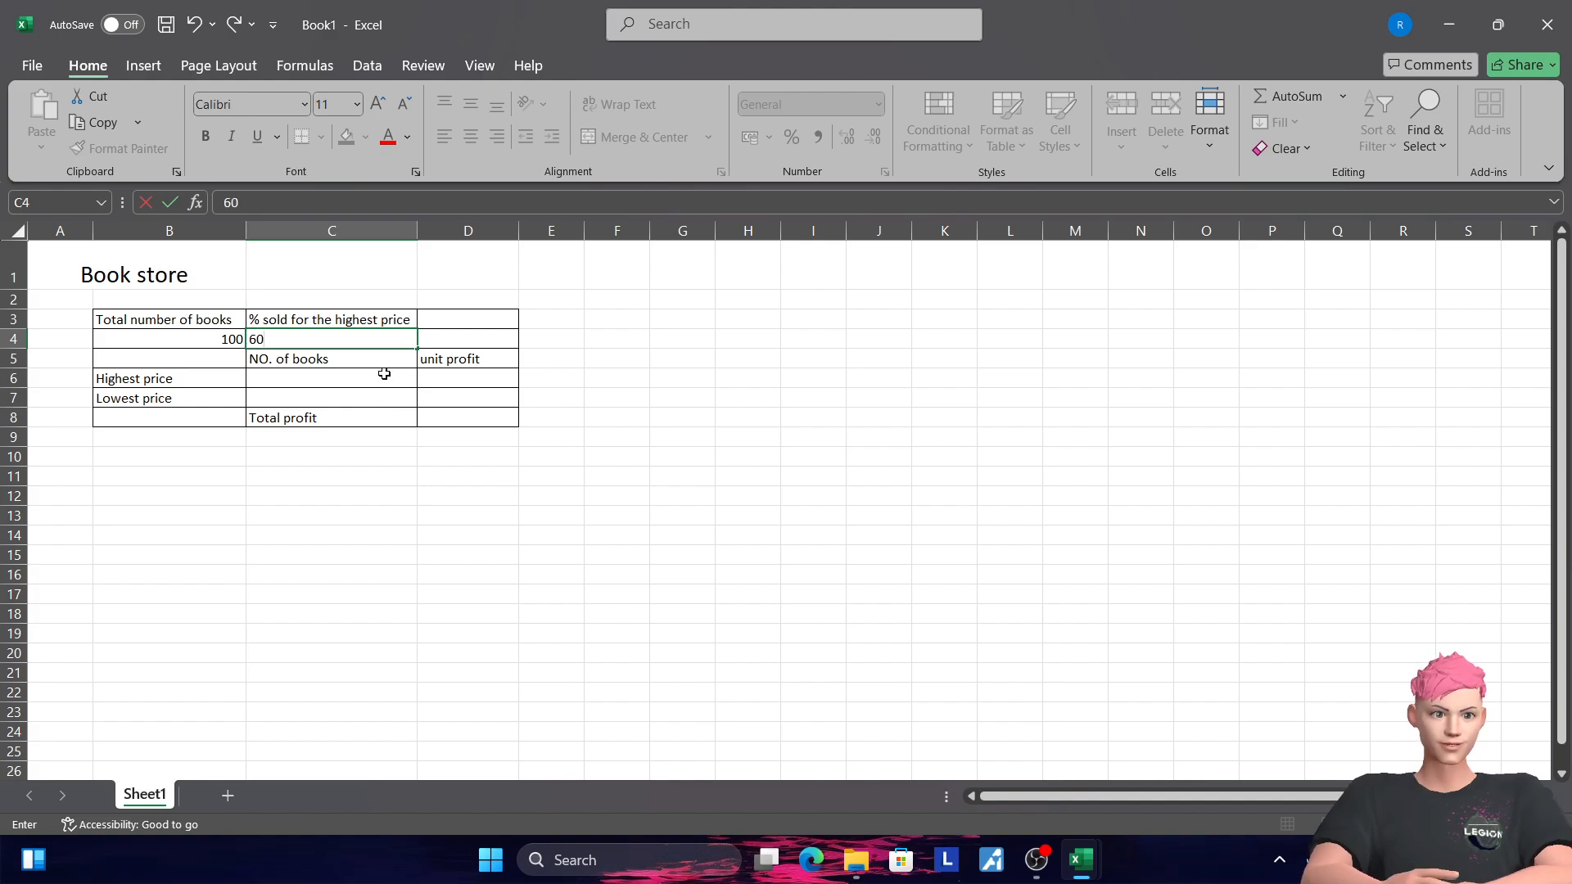
click(383, 375)
Format the whole of column D with the $ English (United States) accounting format
click(438, 375)
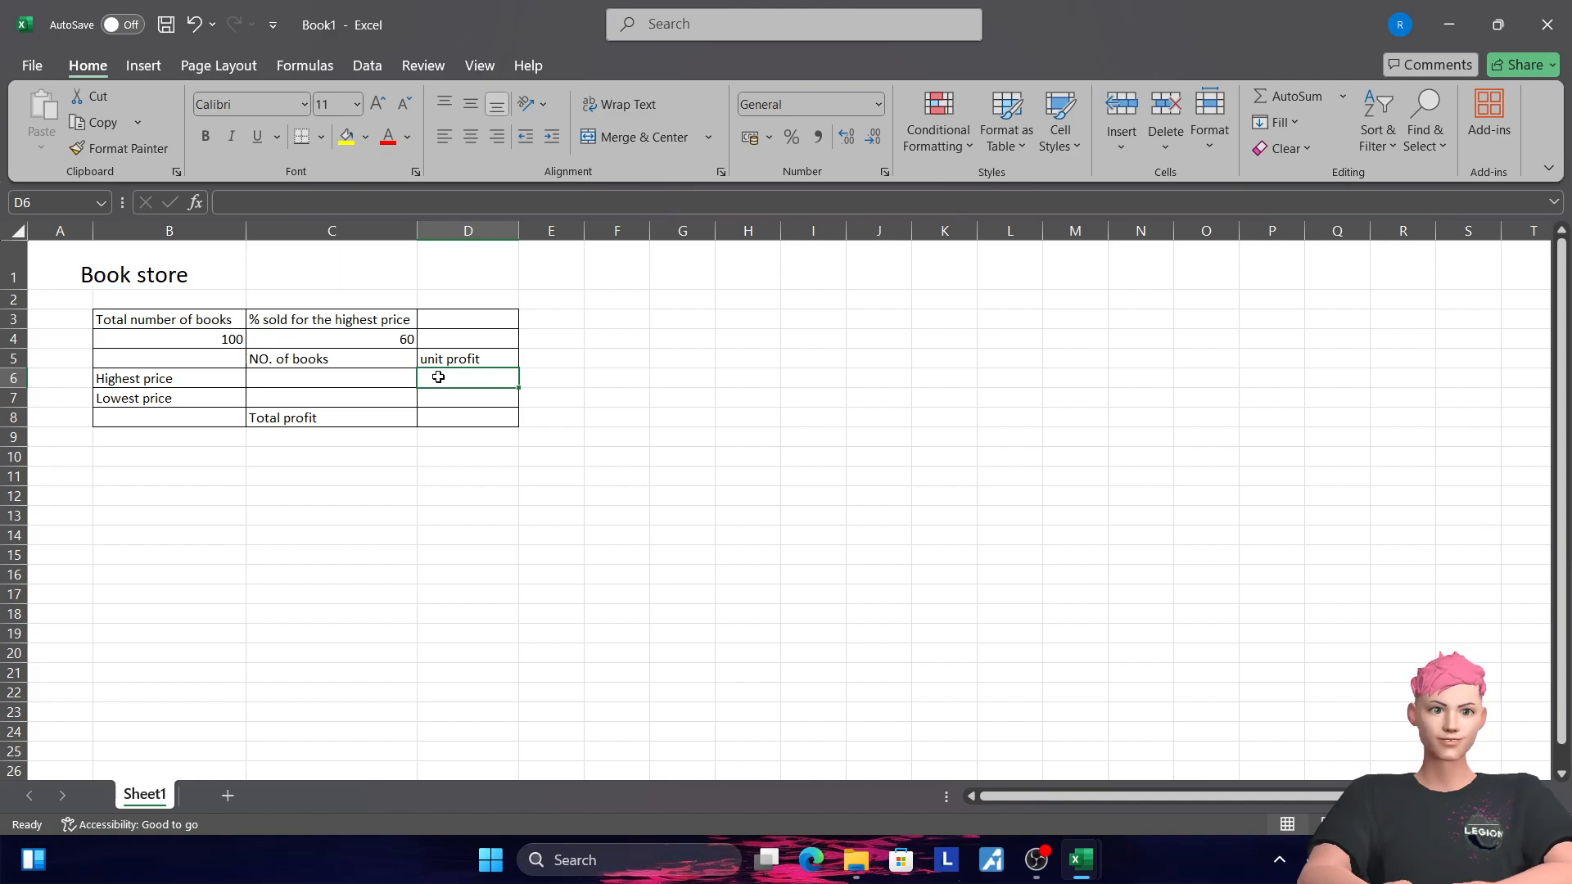
click(469, 230)
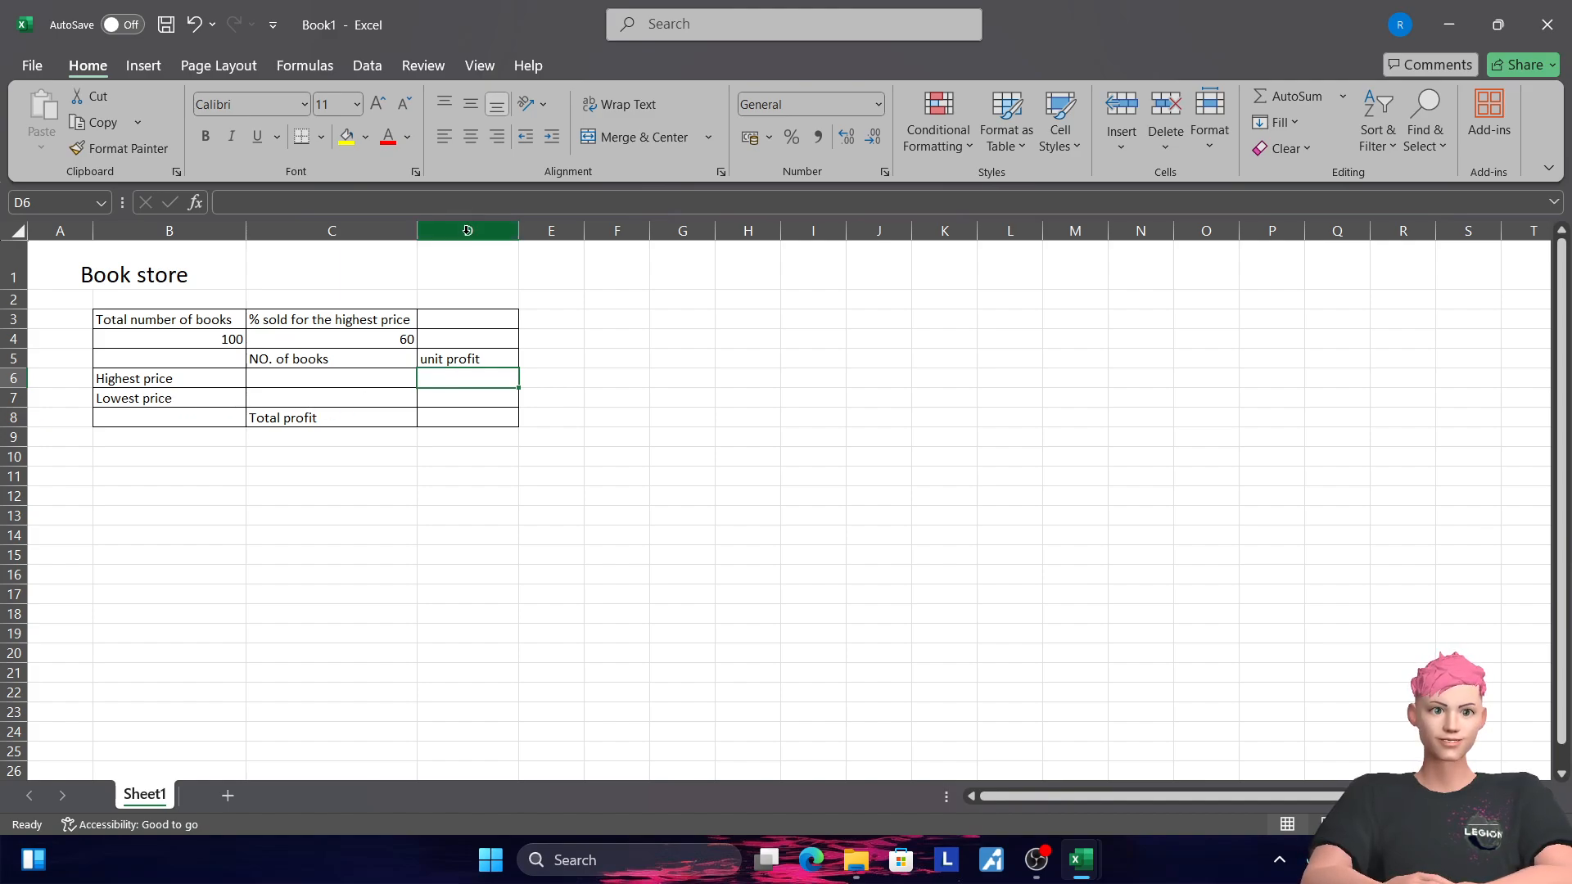
click(467, 230)
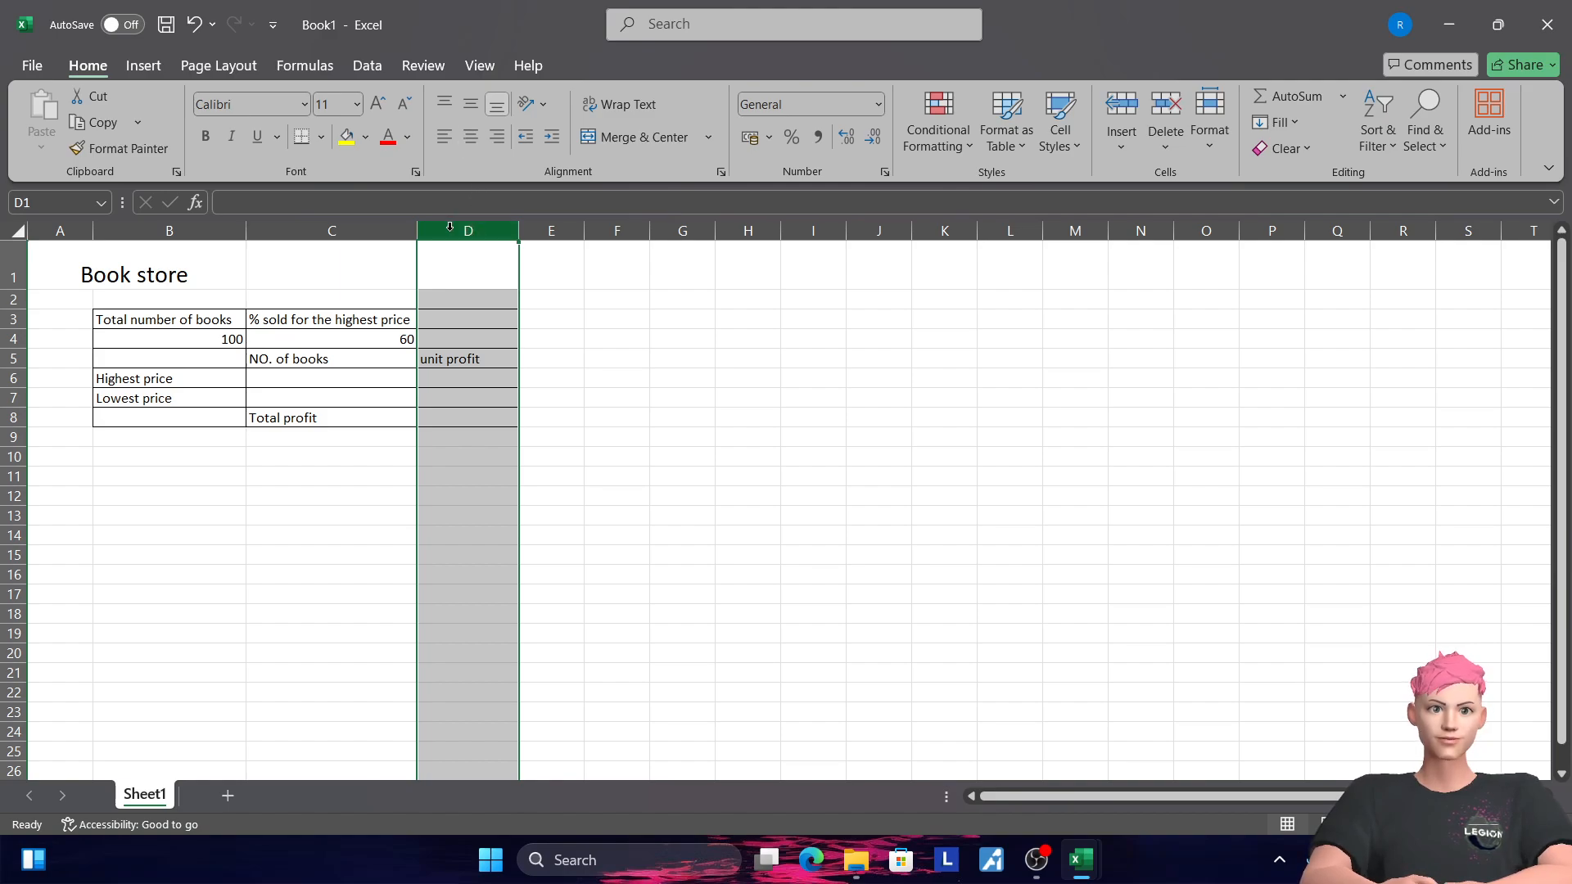
click(768, 141)
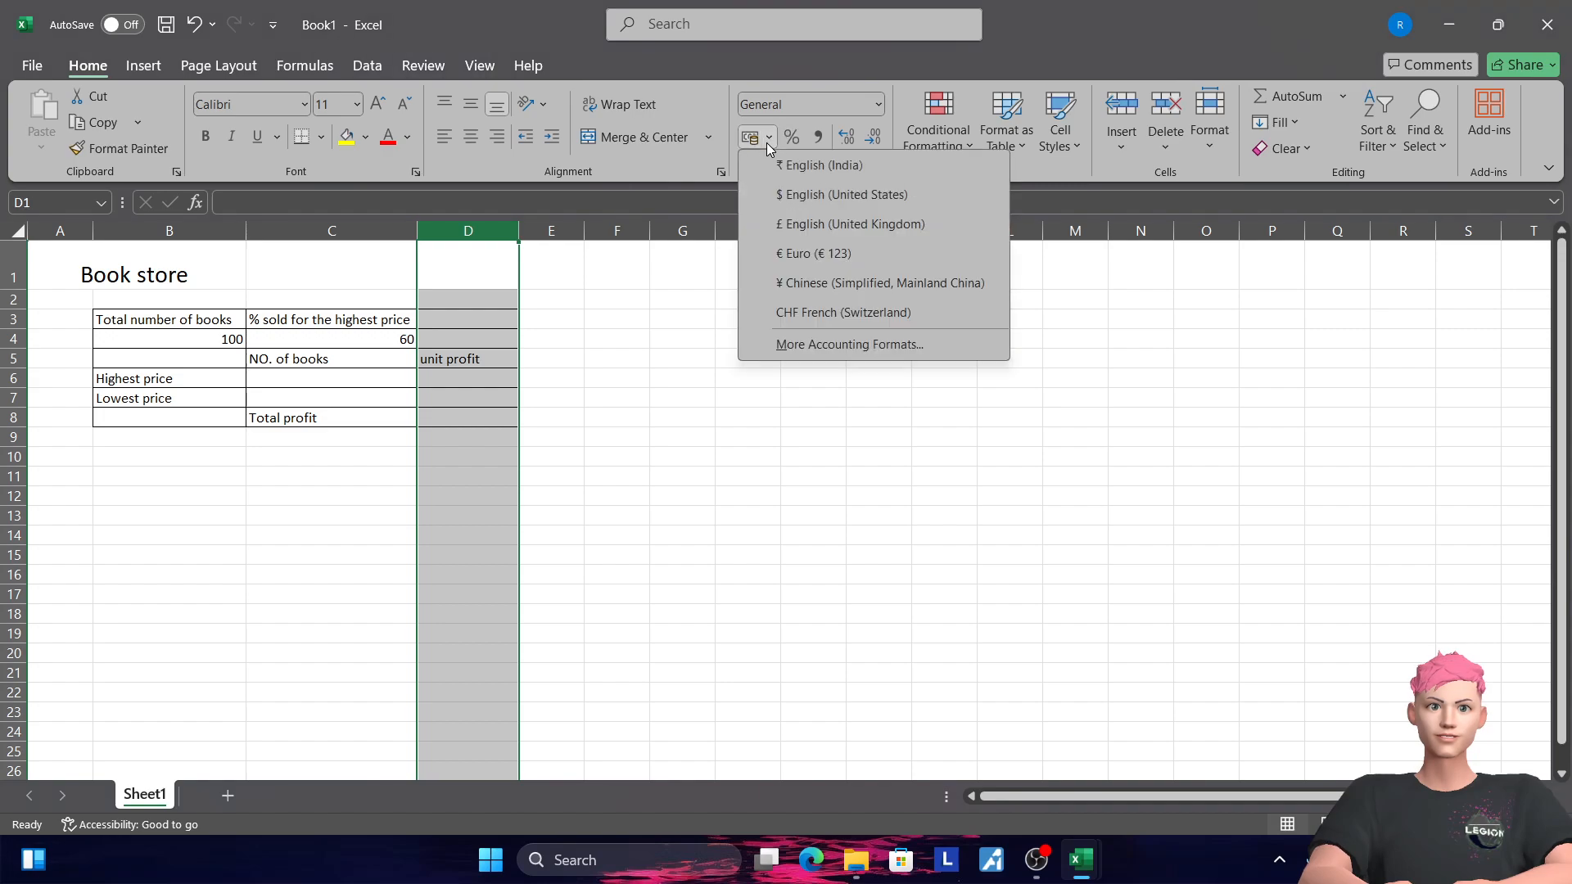
click(782, 197)
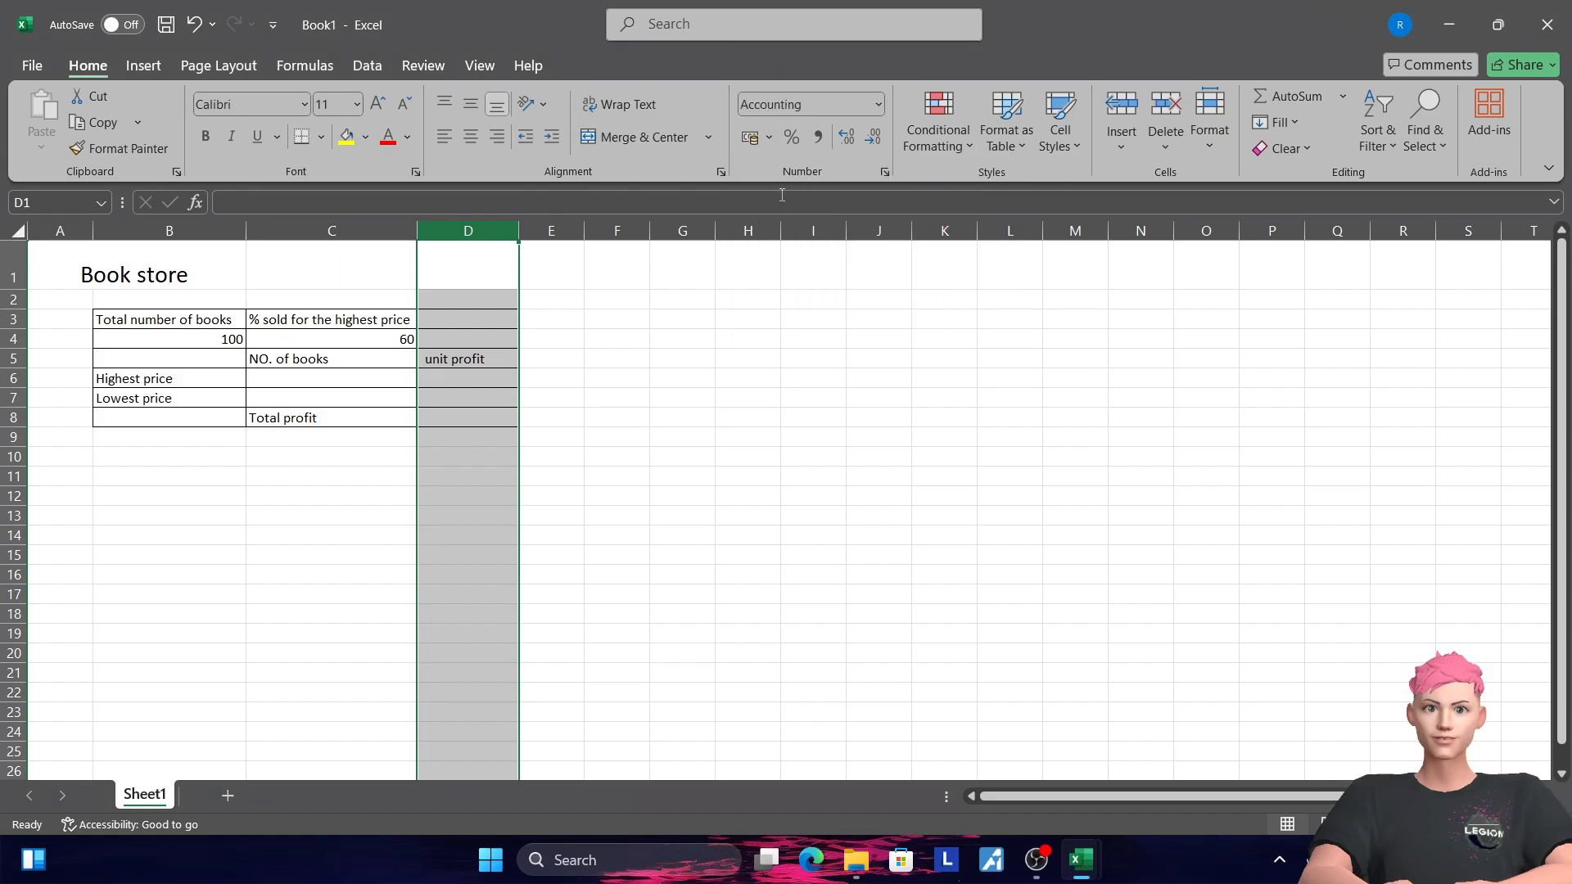
Enter unit profits of 50 for the highest price in D6 and 20 for the lowest price in D7
click(478, 380)
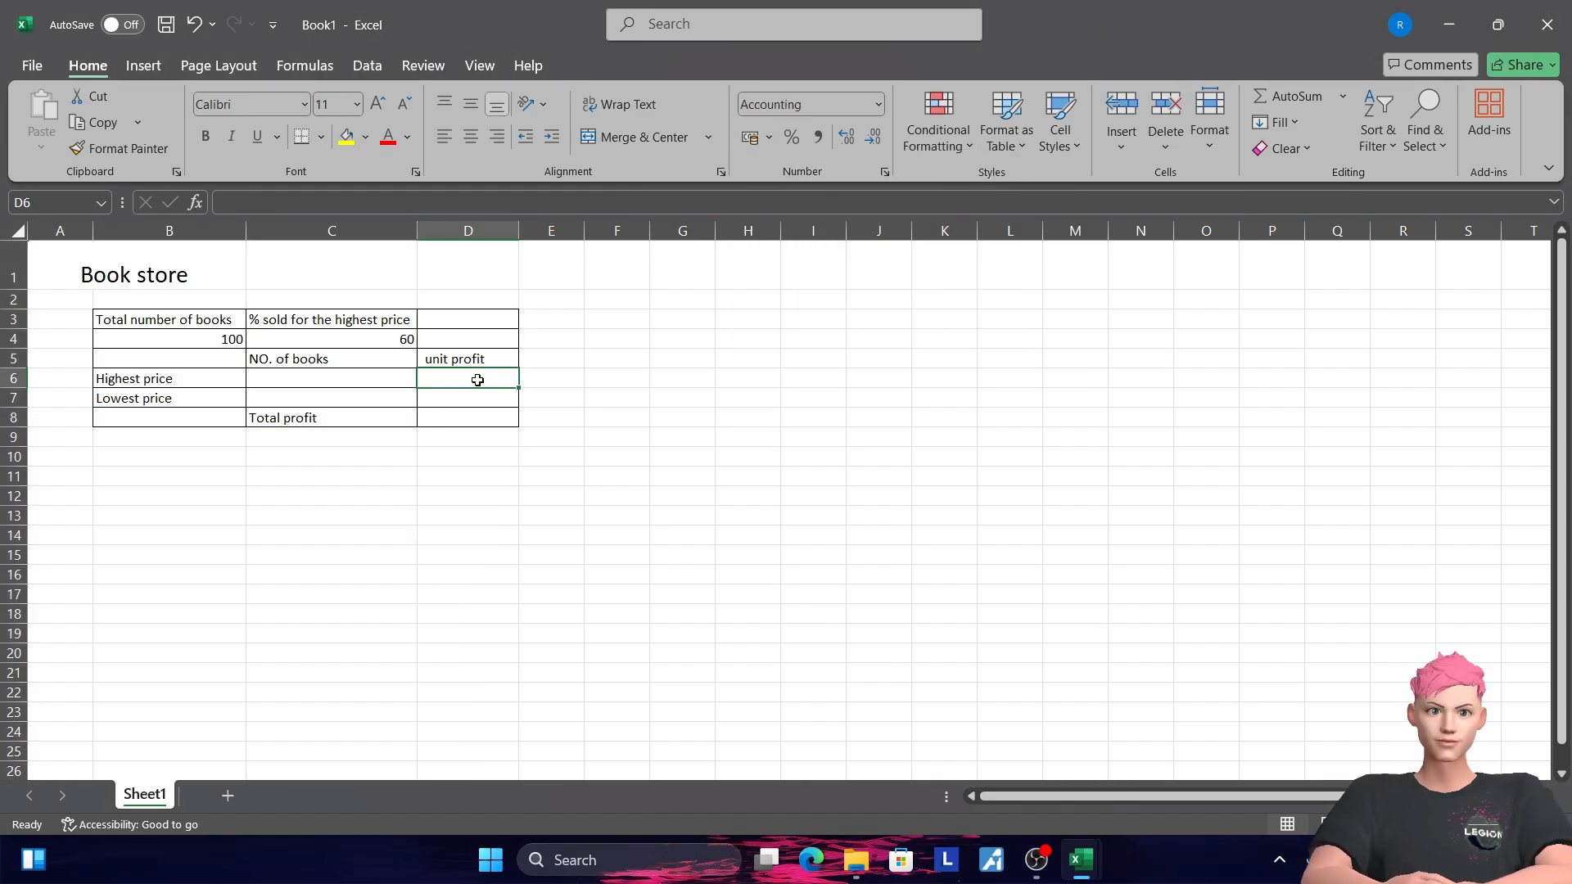
text(50)
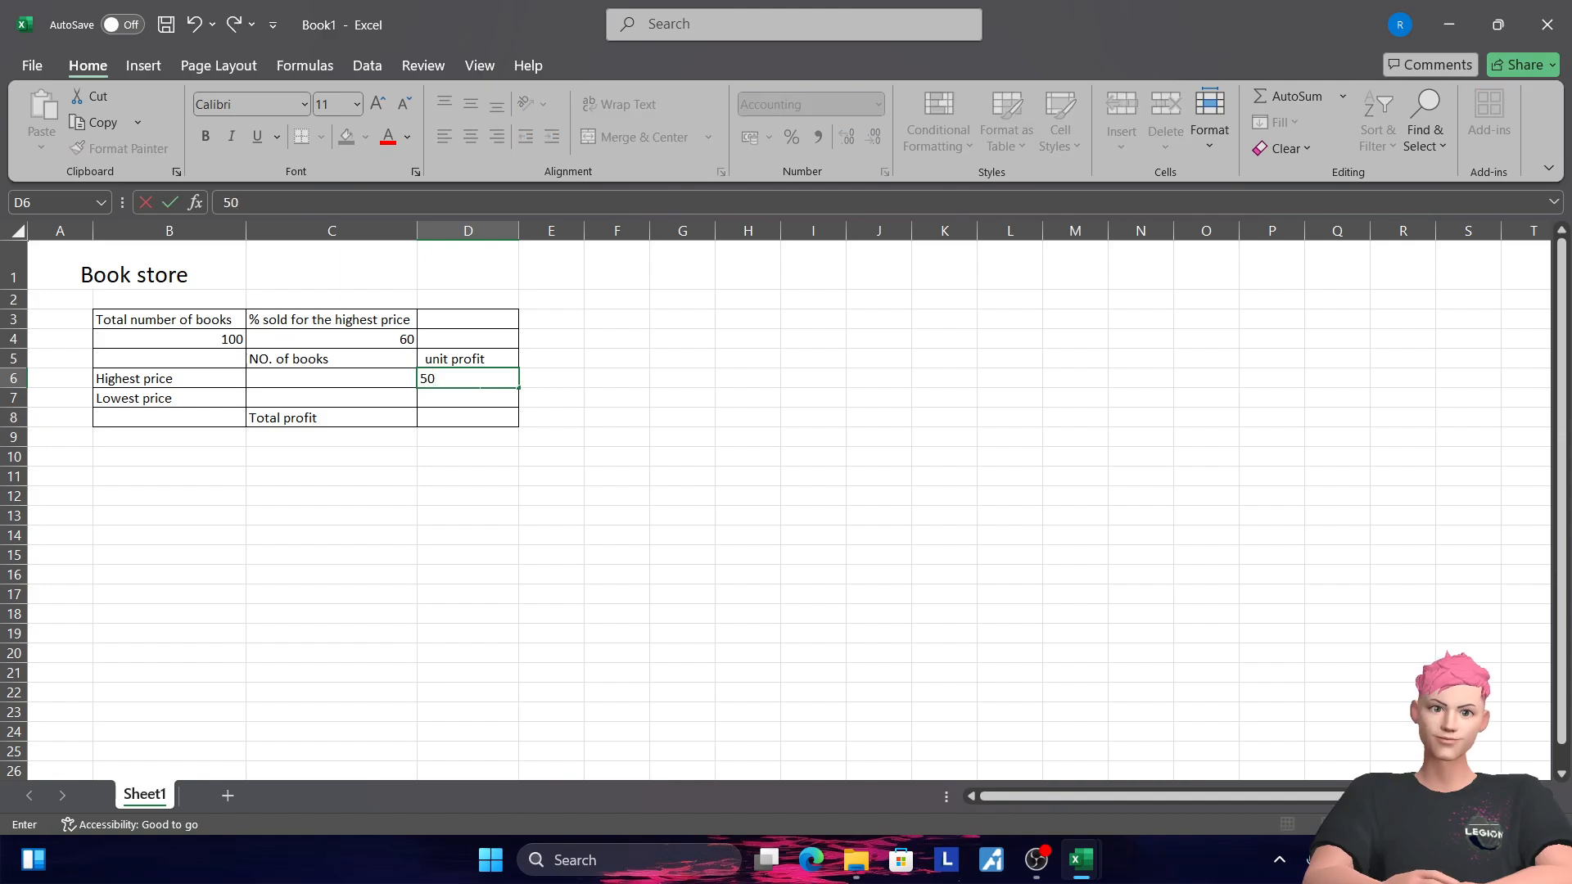
click(456, 397)
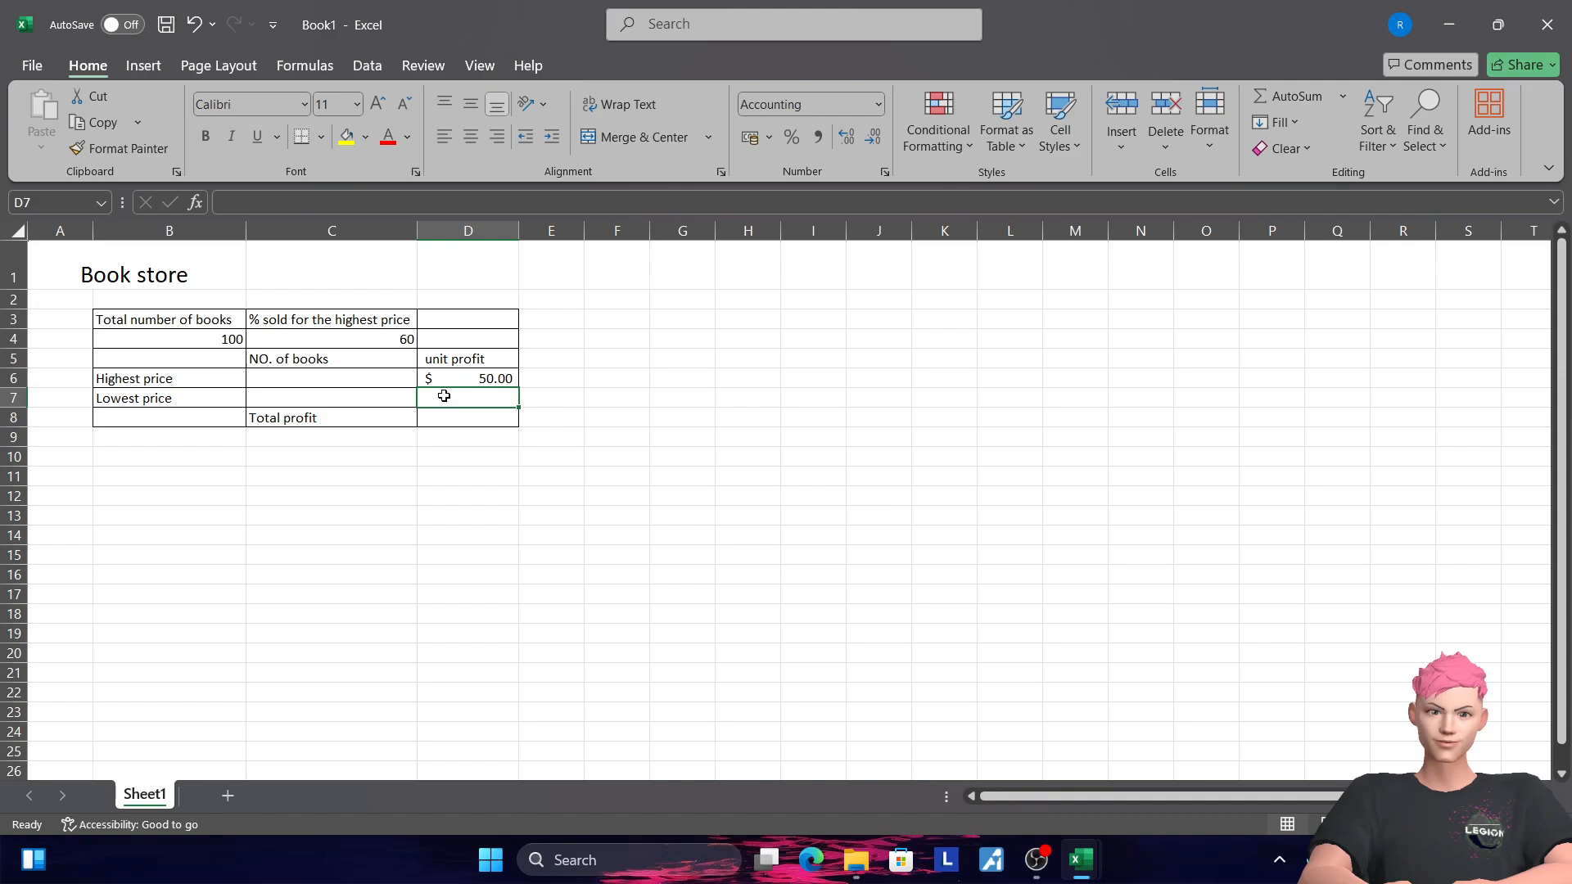
text(20)
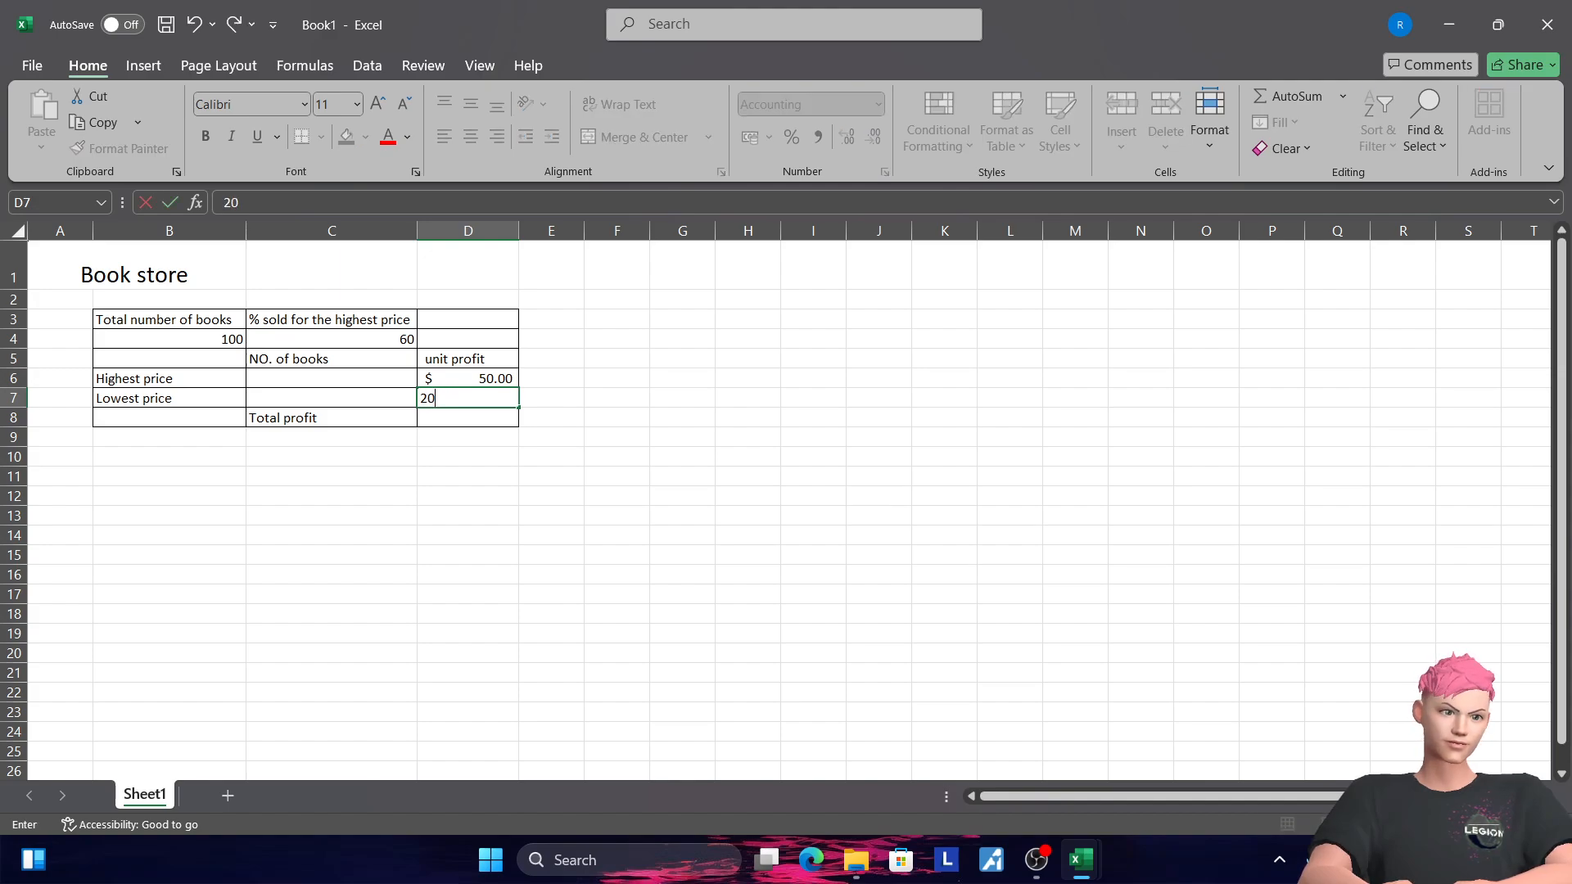
key(Return)
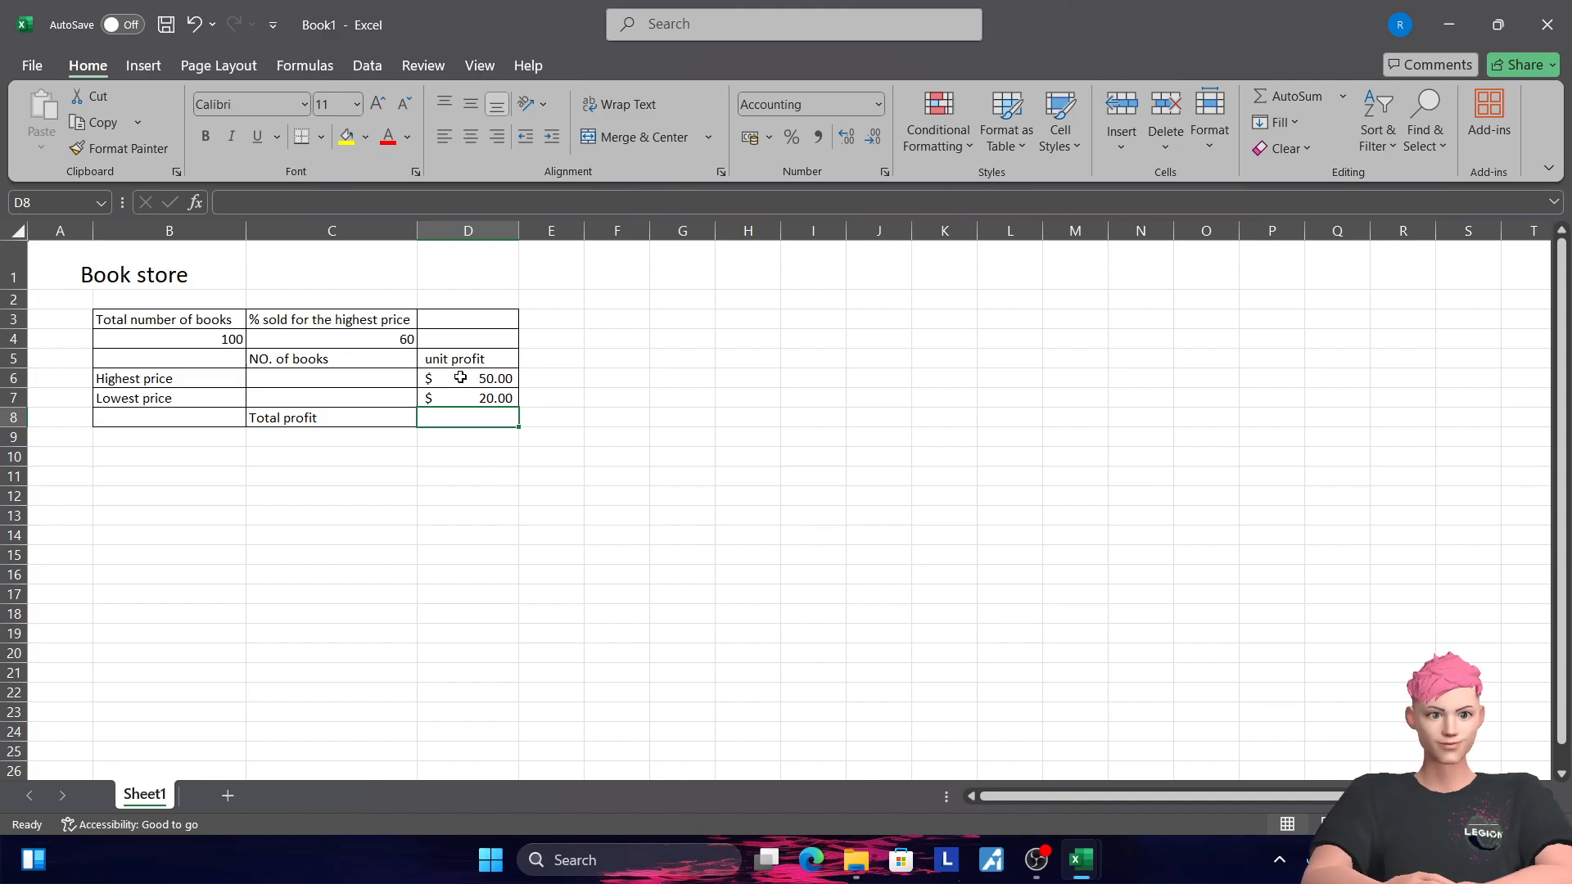
Link the highest-price number of books in C6 to the percentage cell with the formula =C4
click(347, 377)
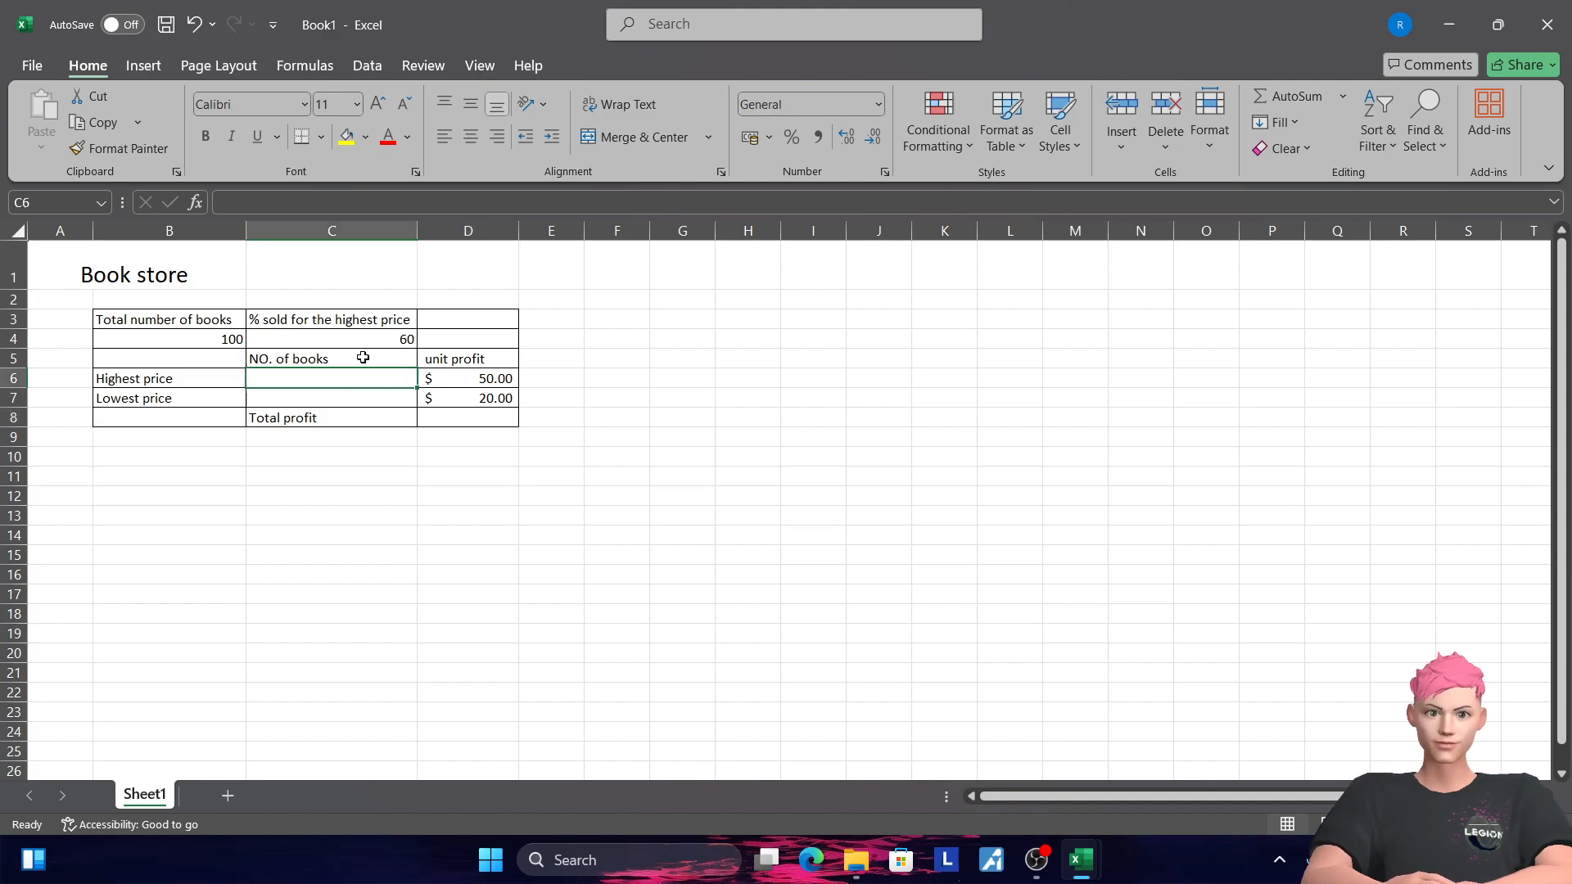
text(=)
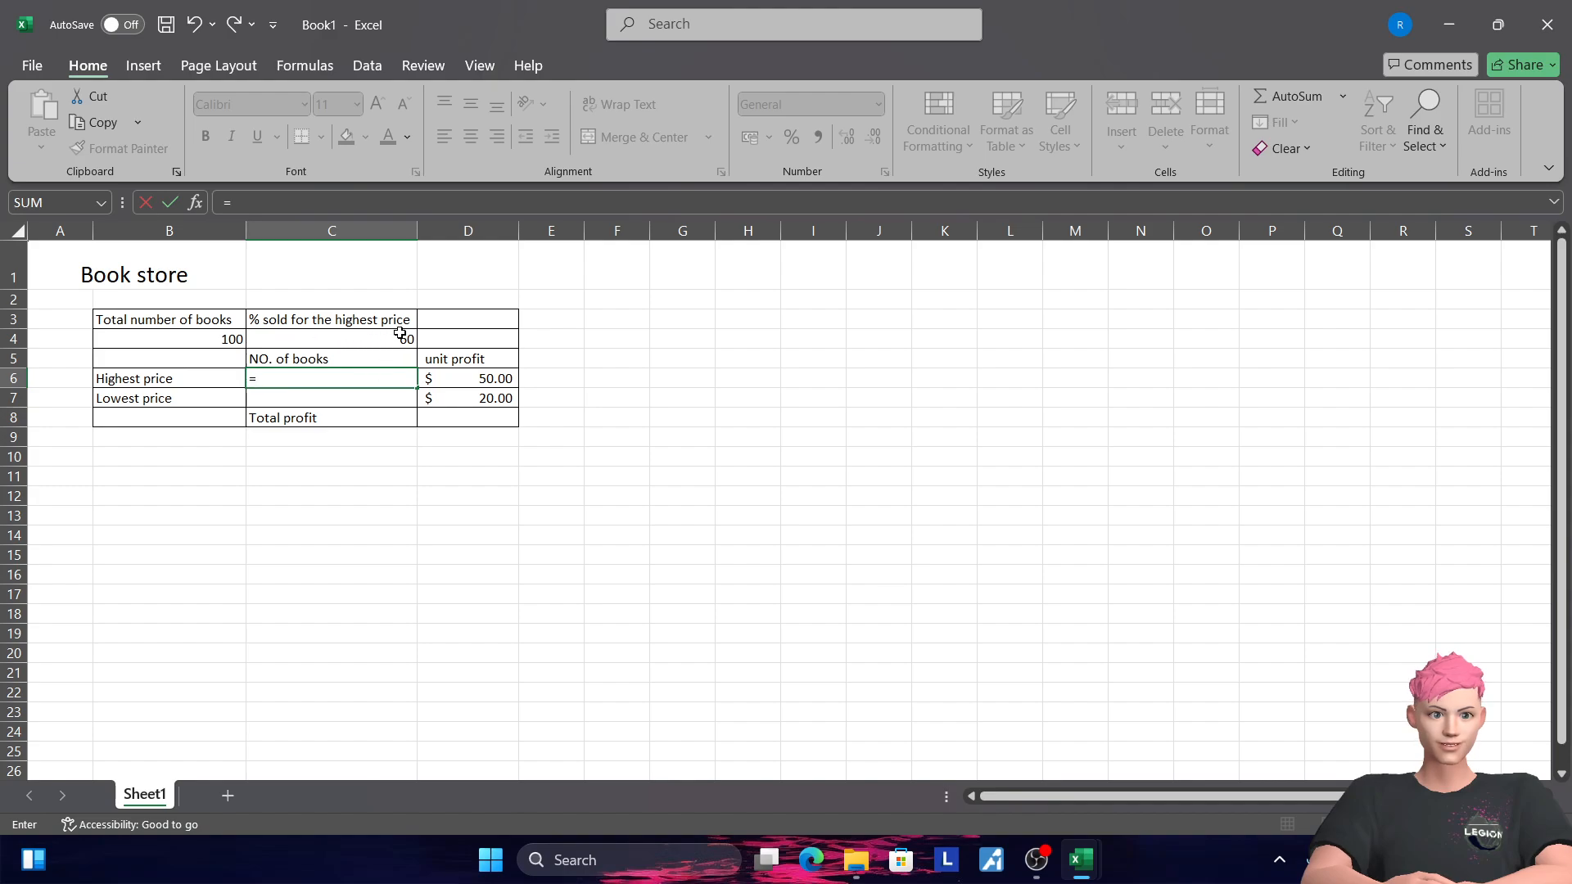
click(357, 337)
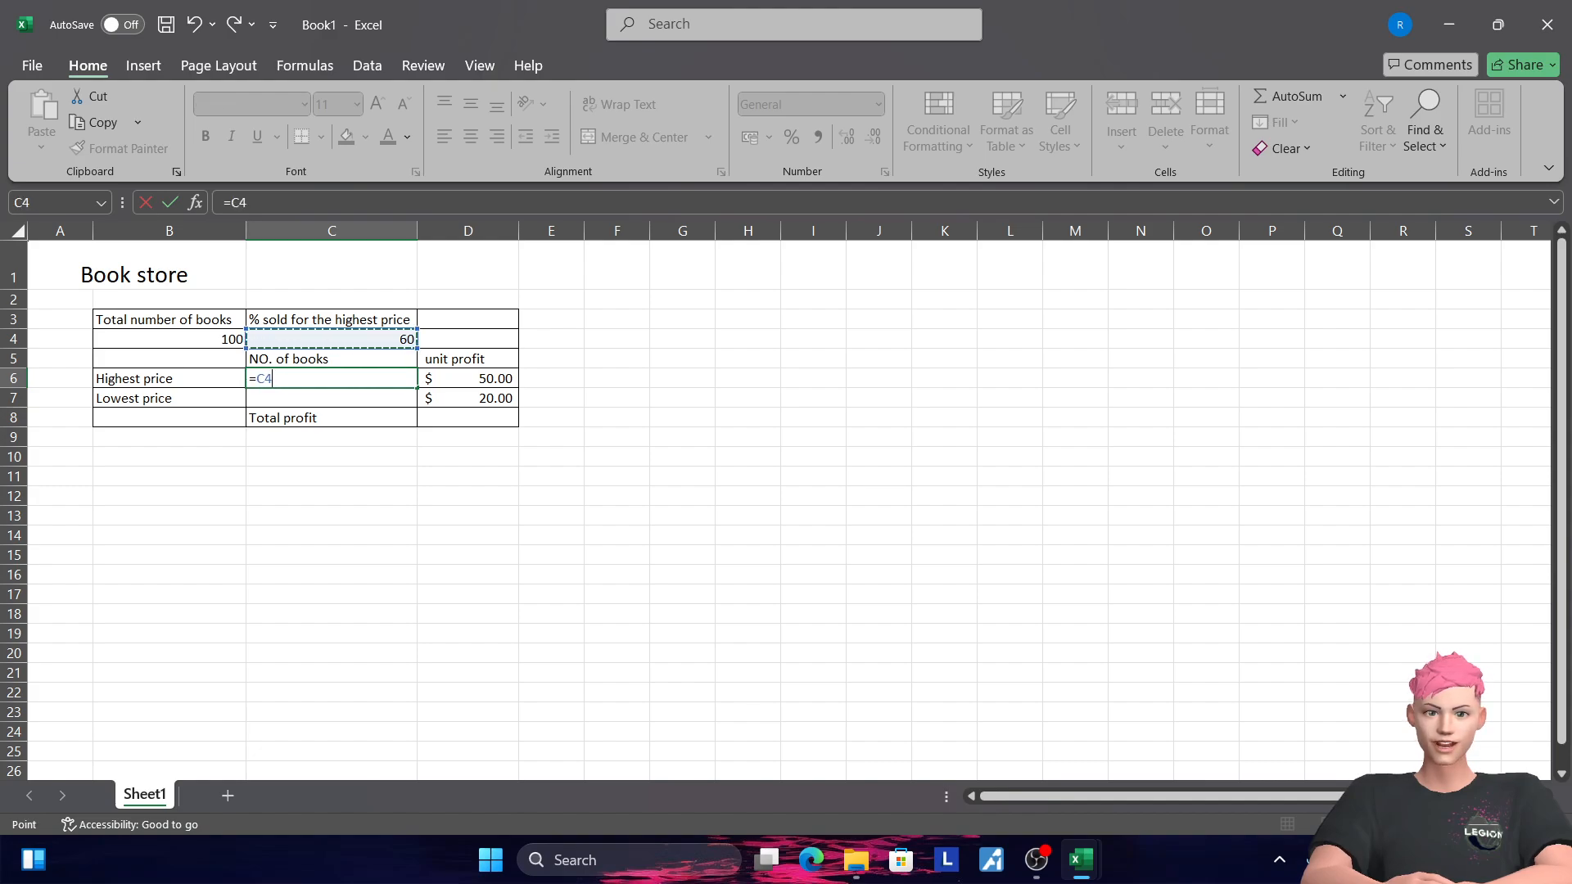
key(Return)
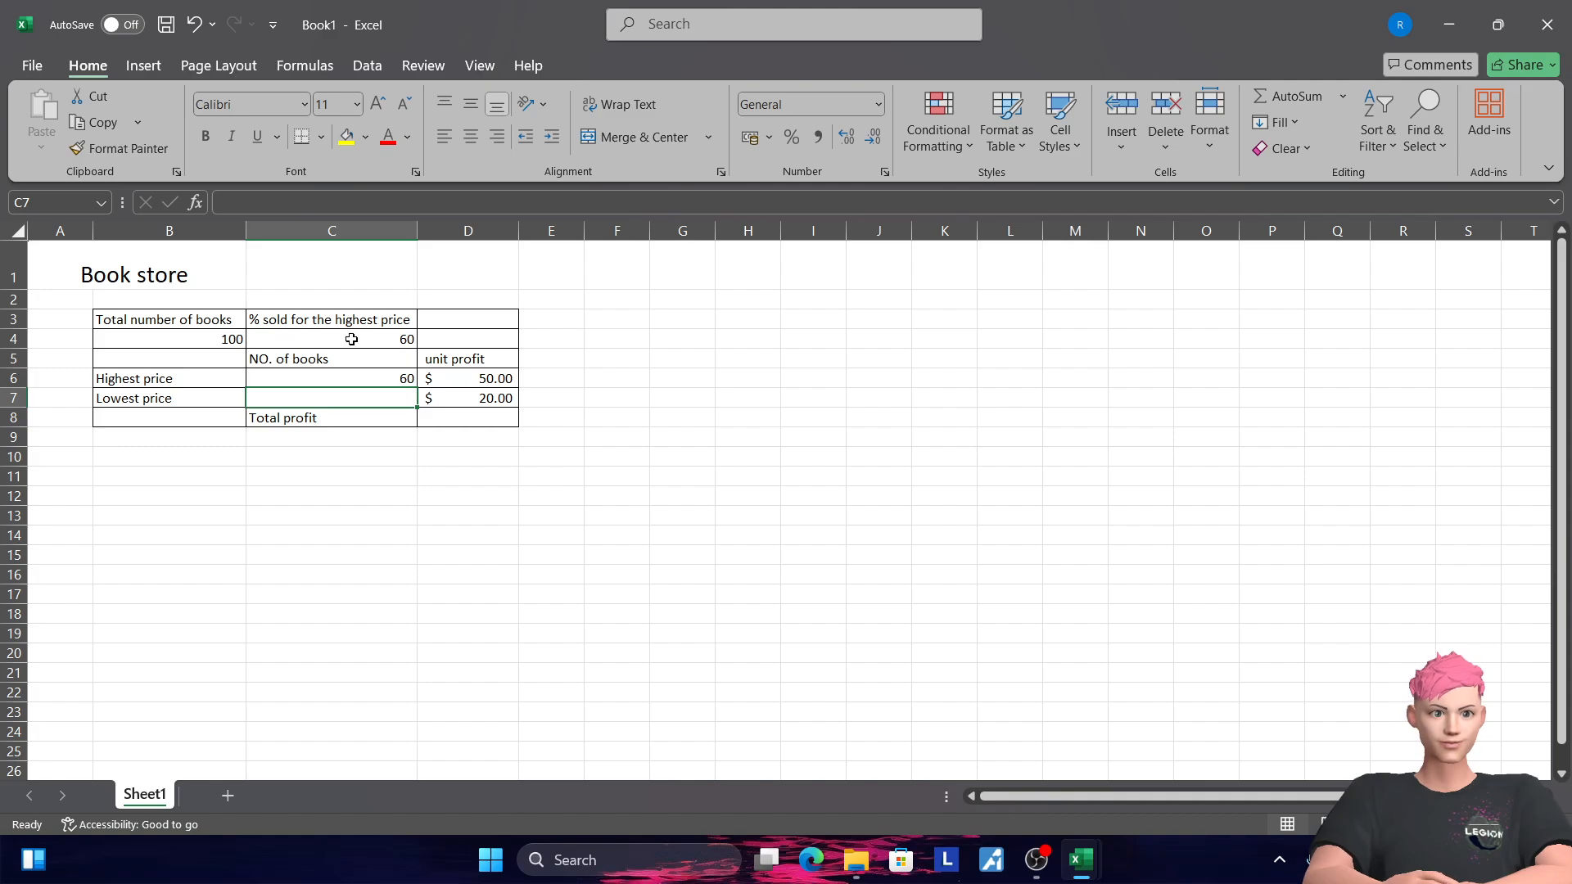
Calculate the lowest-price number of books in C7 with the formula =B4-C4
text(=)
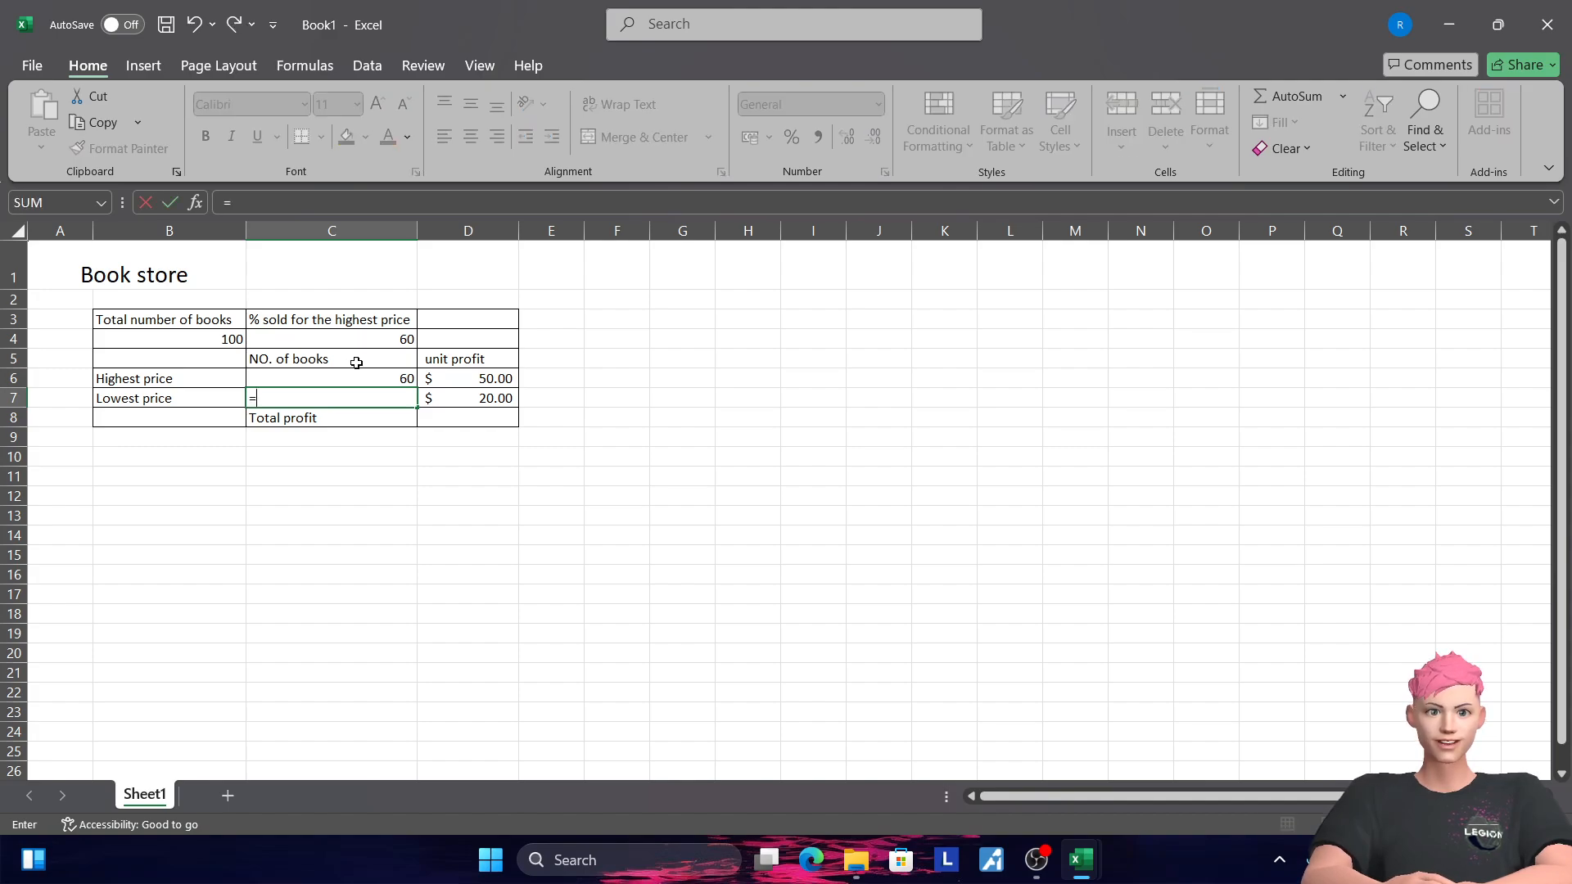
click(198, 336)
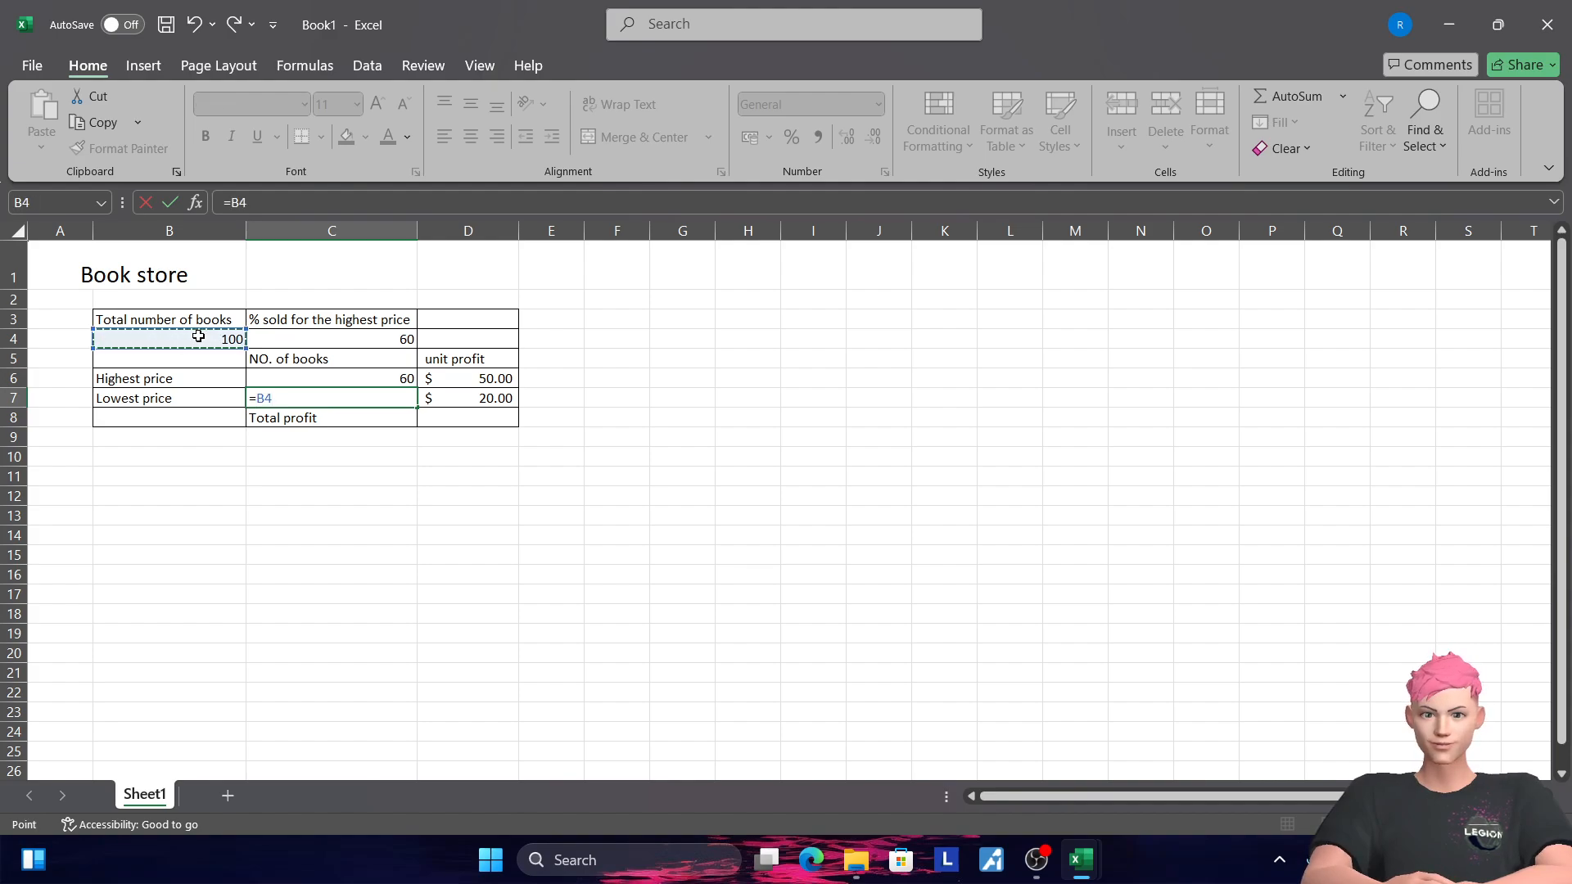
text(-)
click(329, 341)
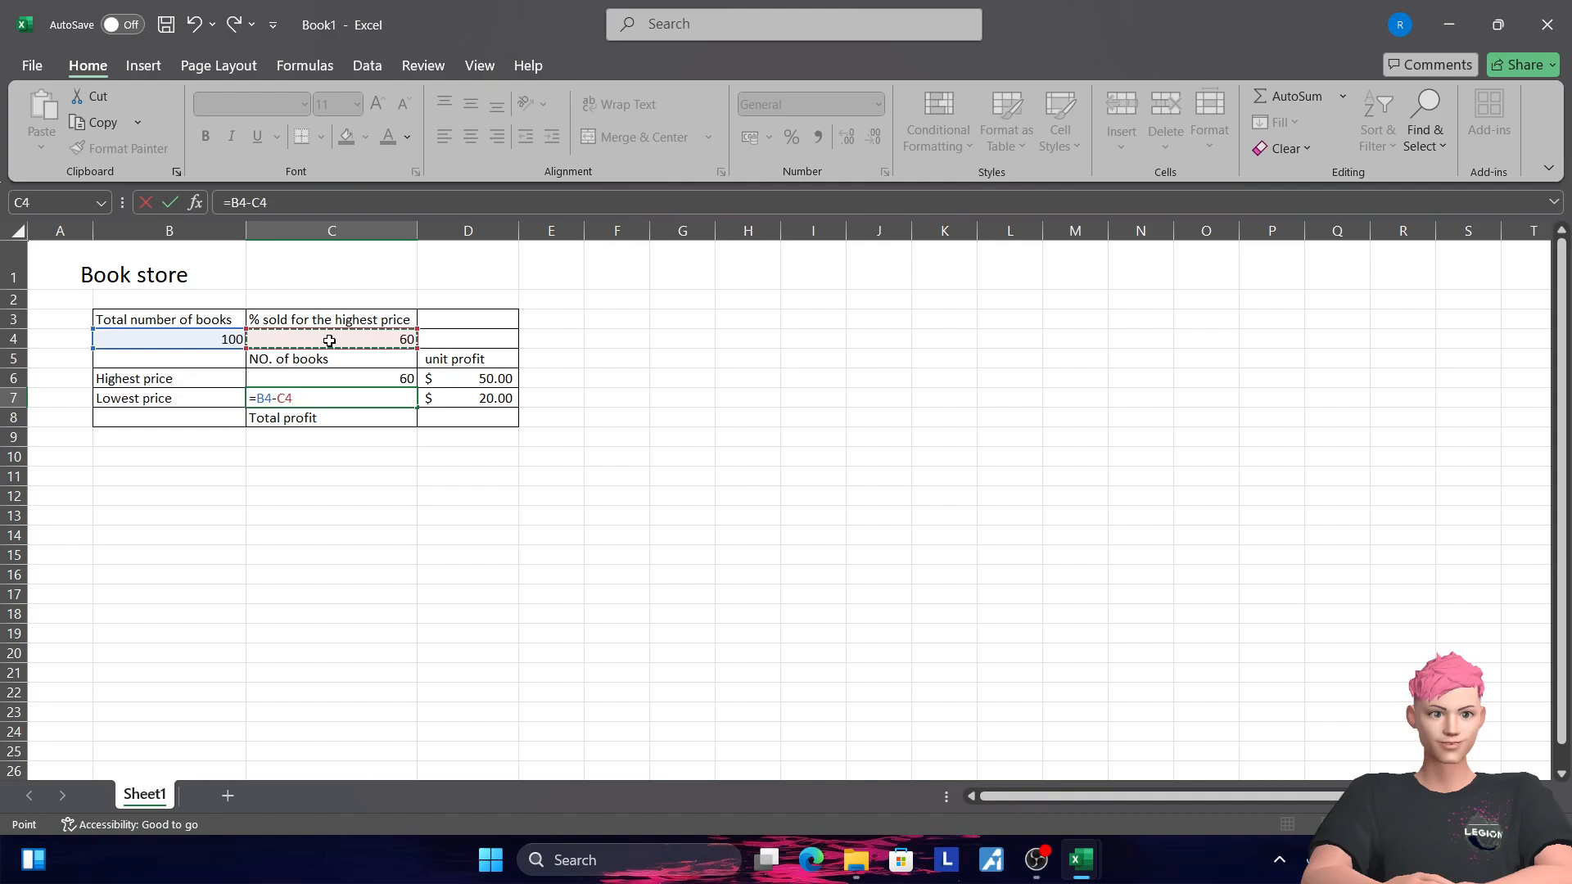
key(Return)
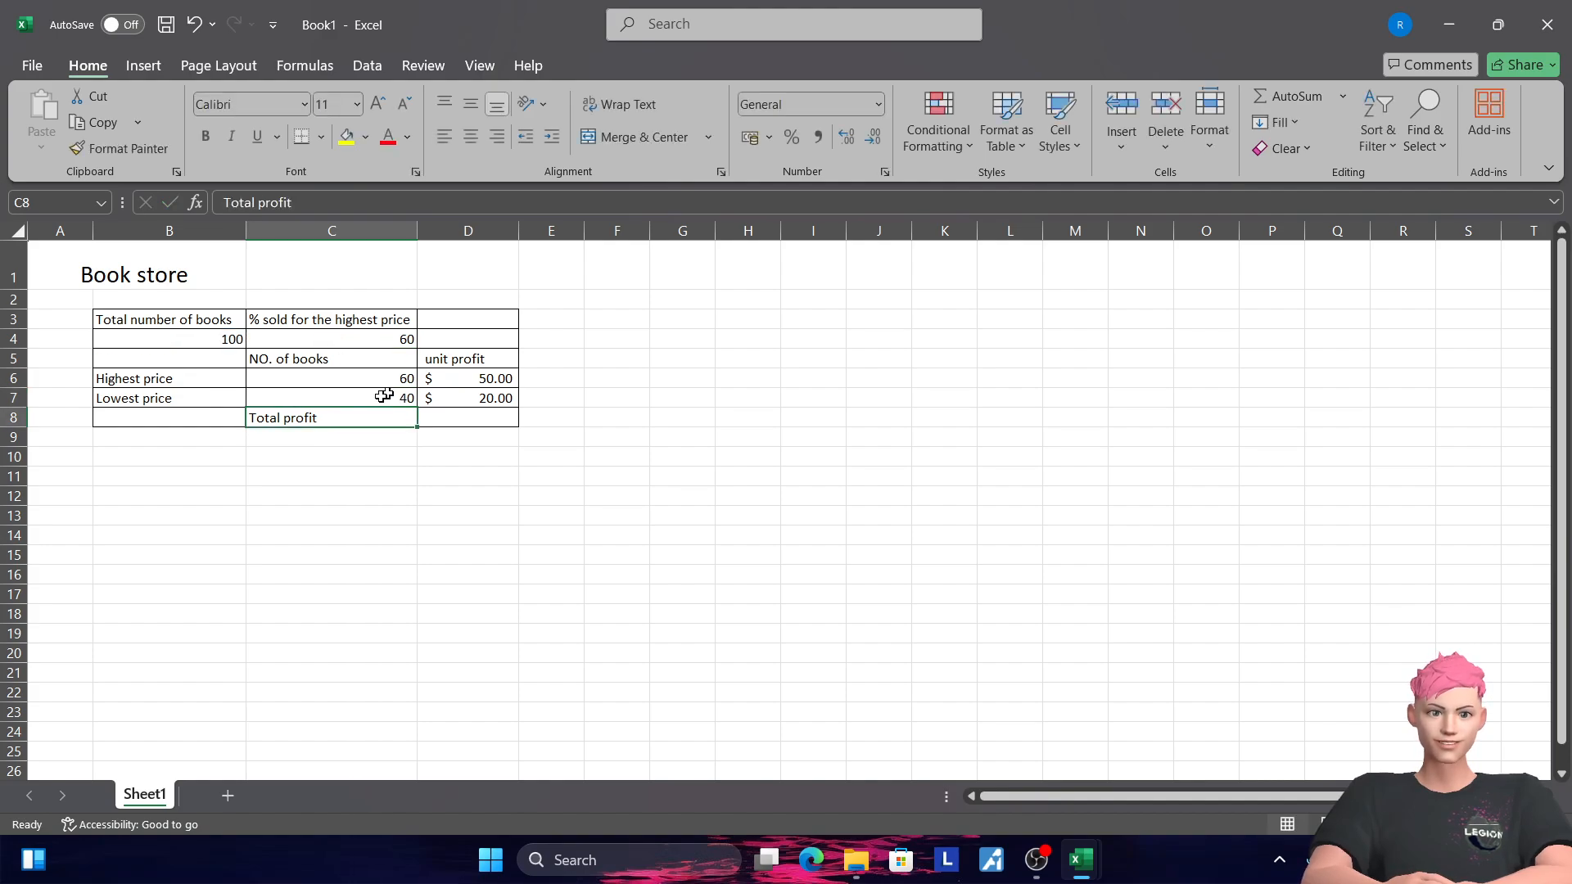
Calculate the total profit in D8 with the formula =C6*D6+C7*D7
click(467, 419)
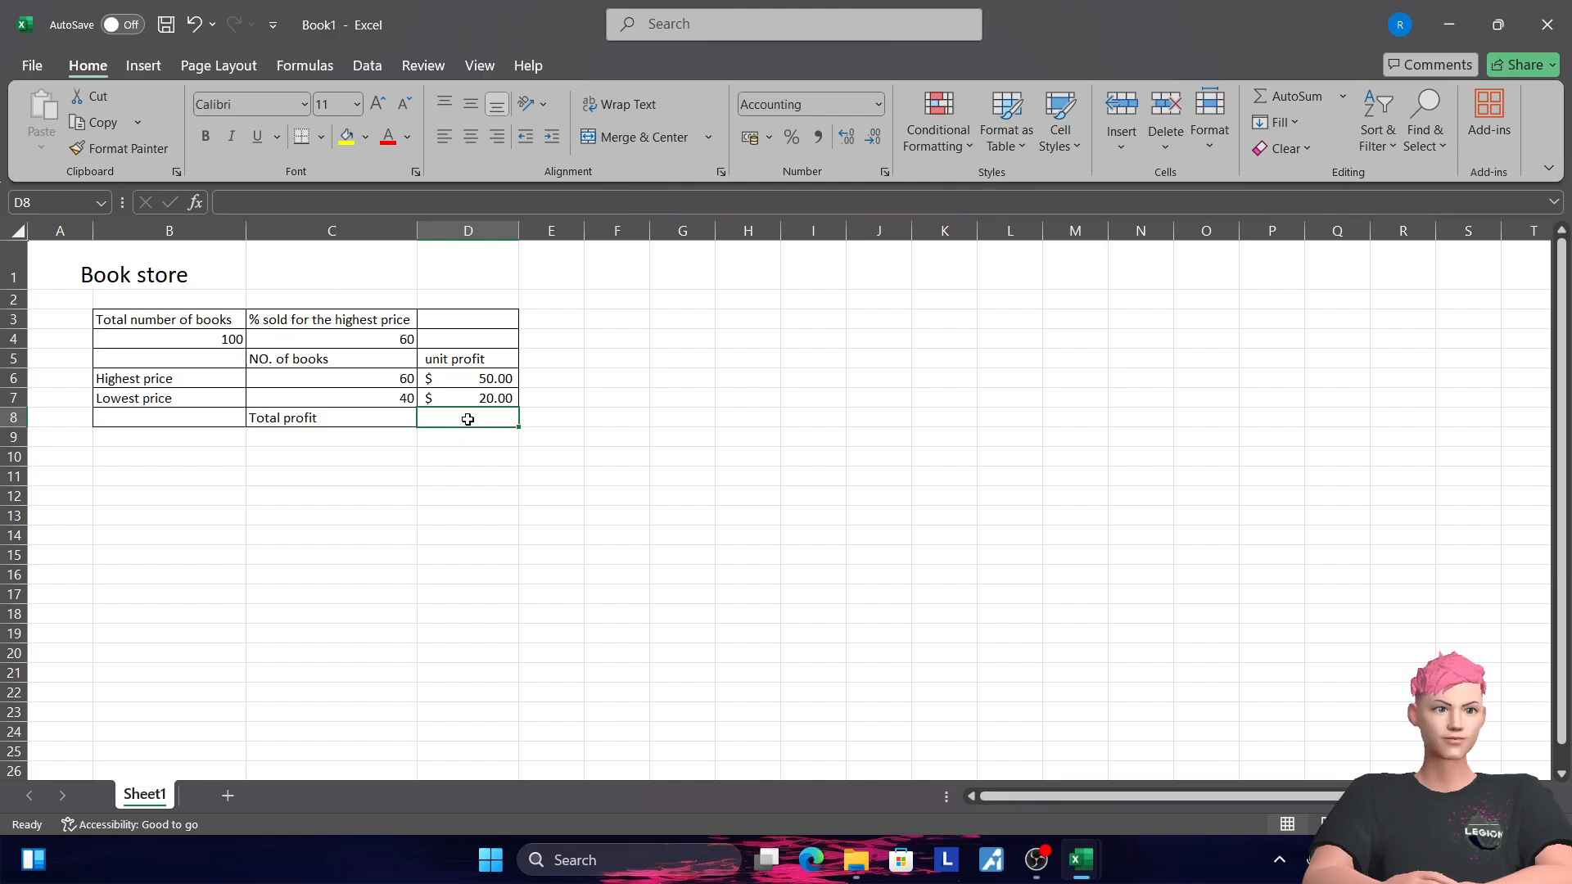
text(=)
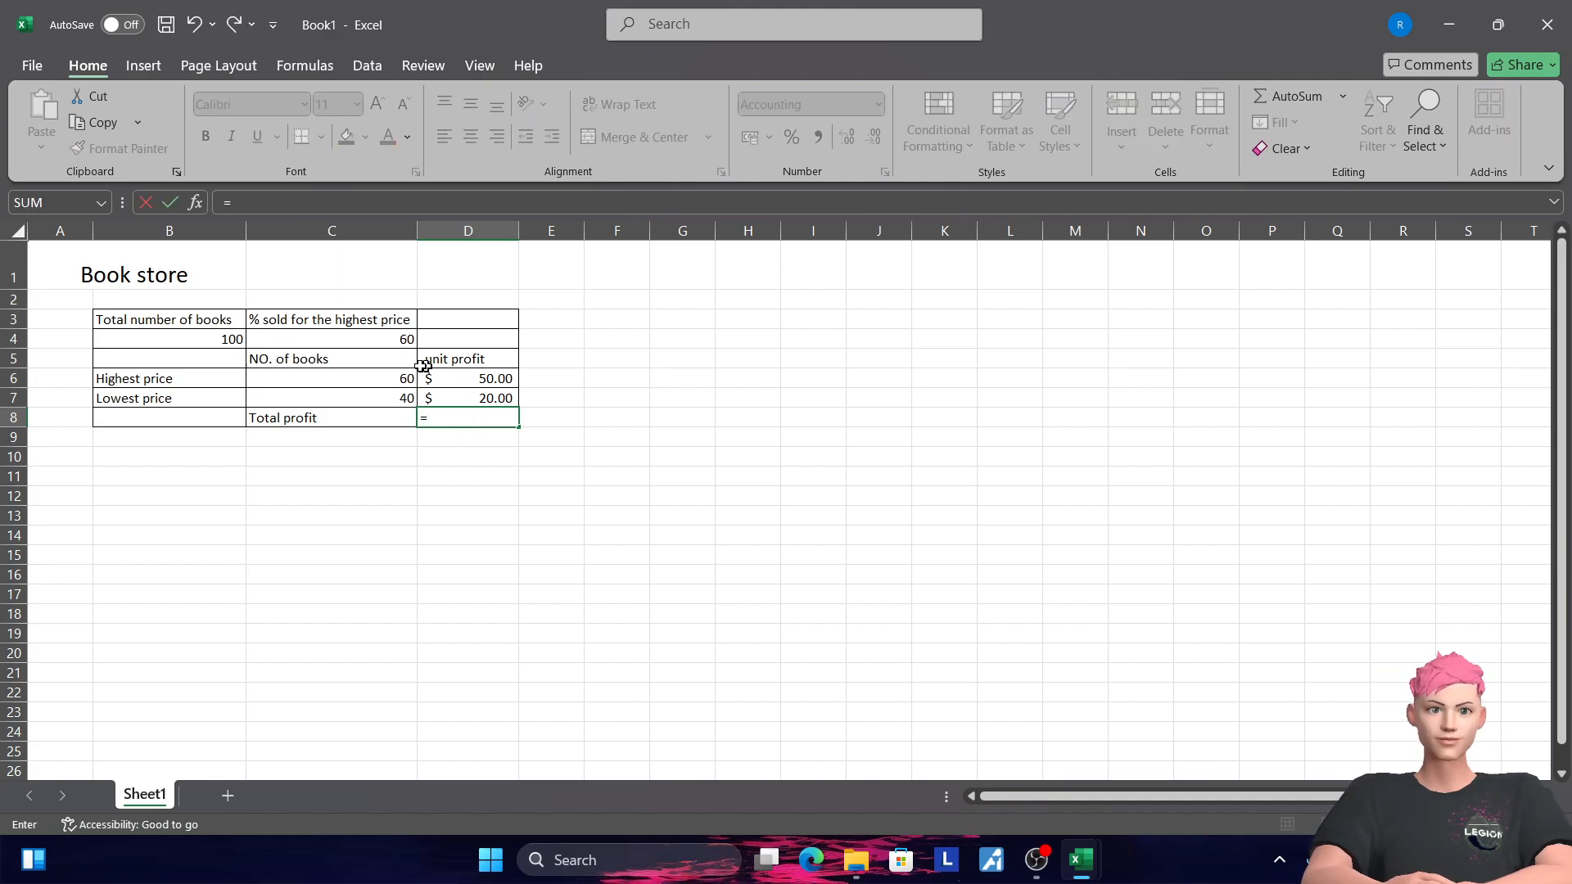
click(387, 379)
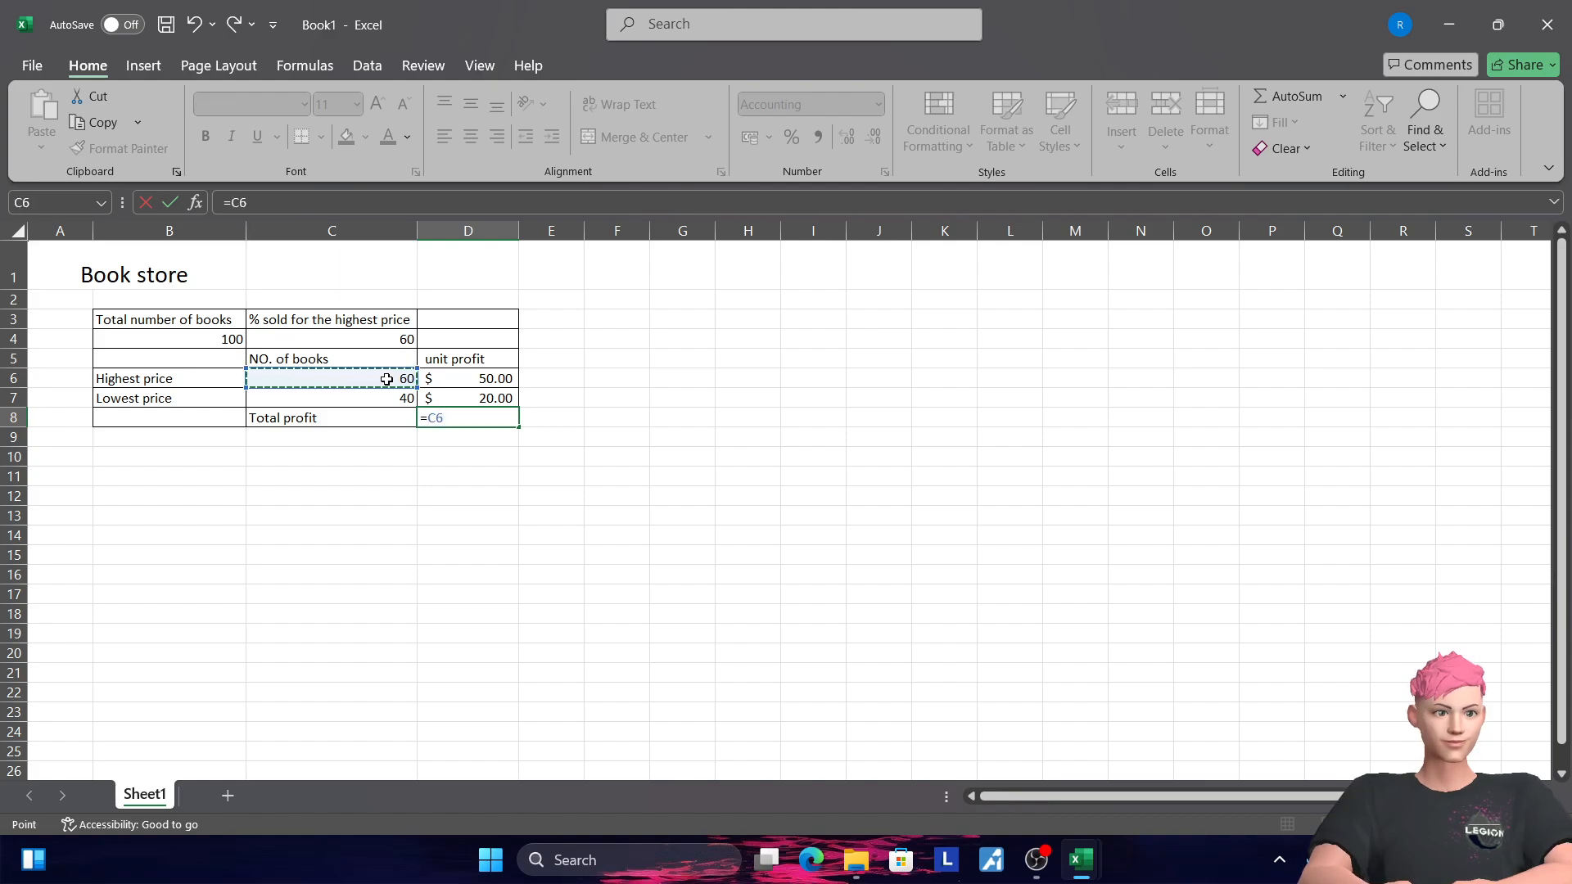
text(*)
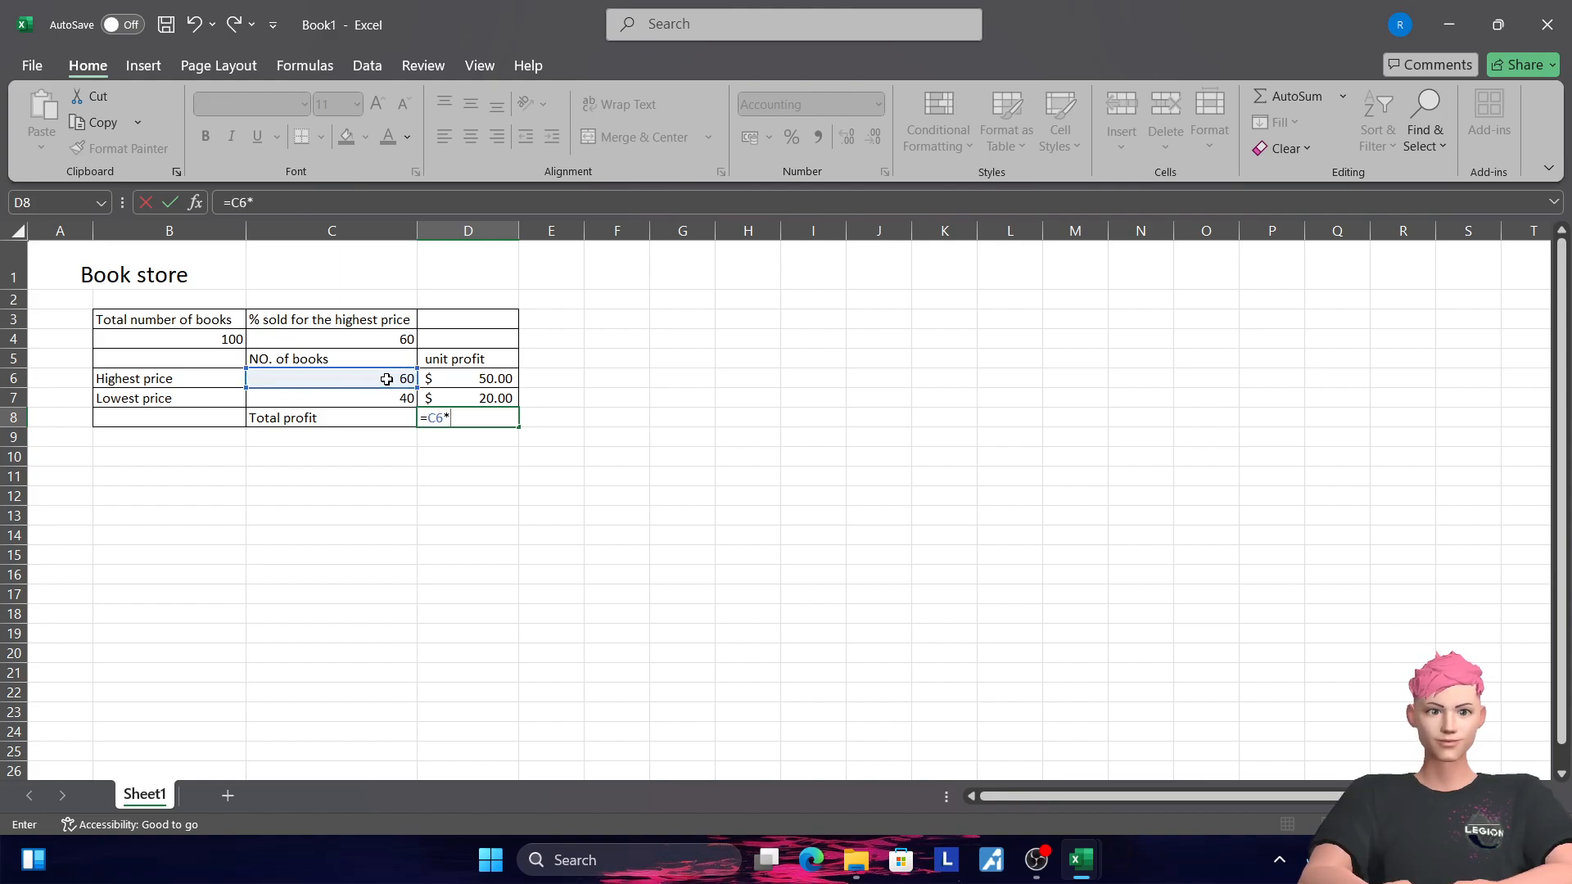
click(466, 379)
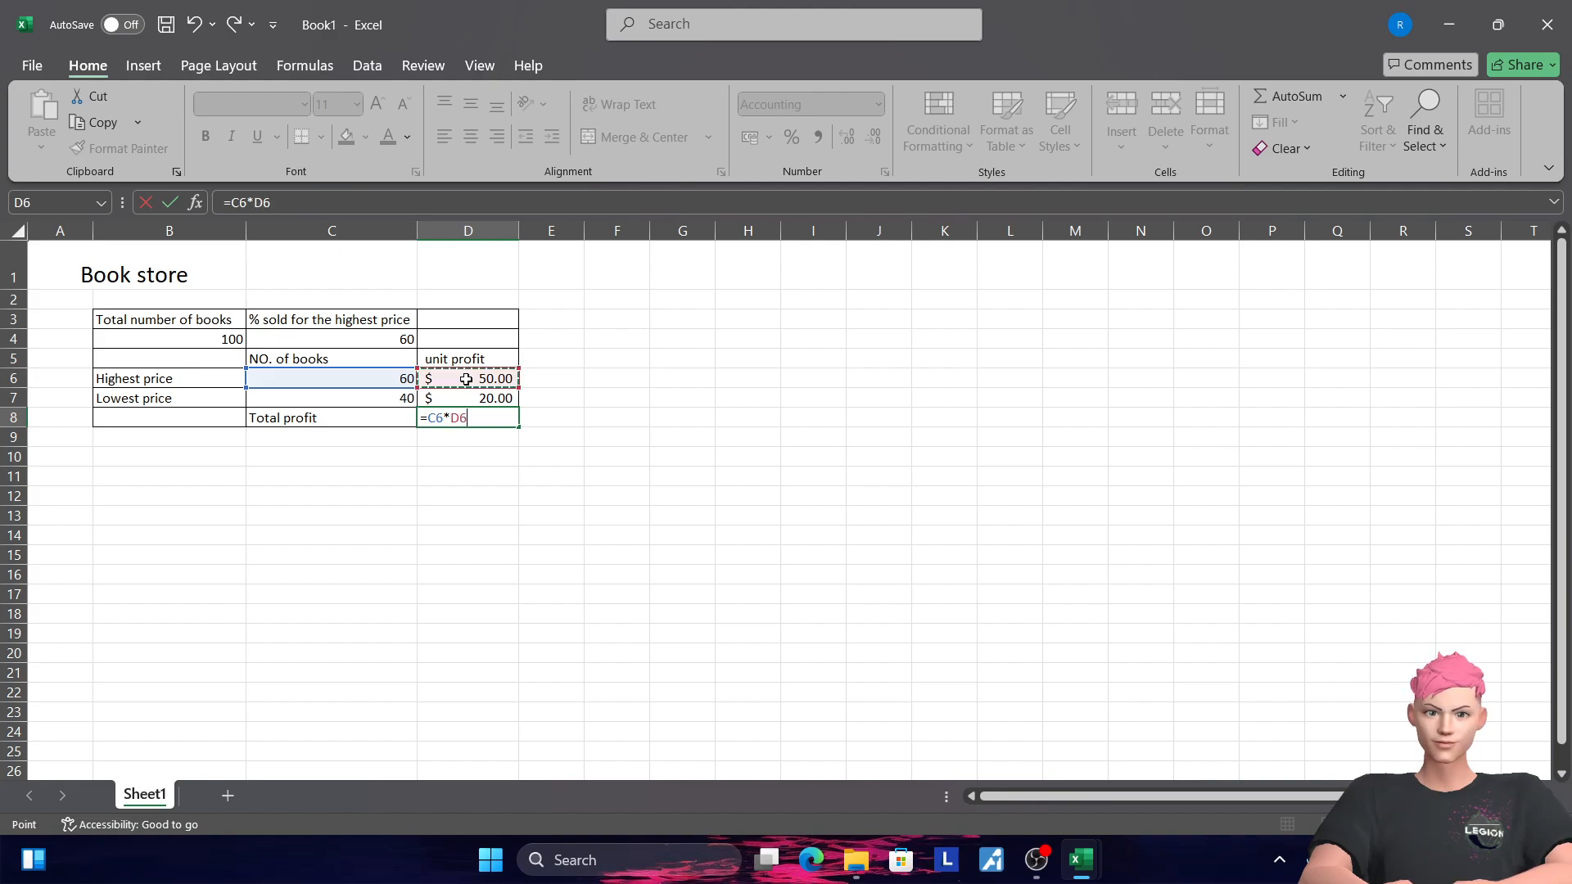
text(+)
click(396, 398)
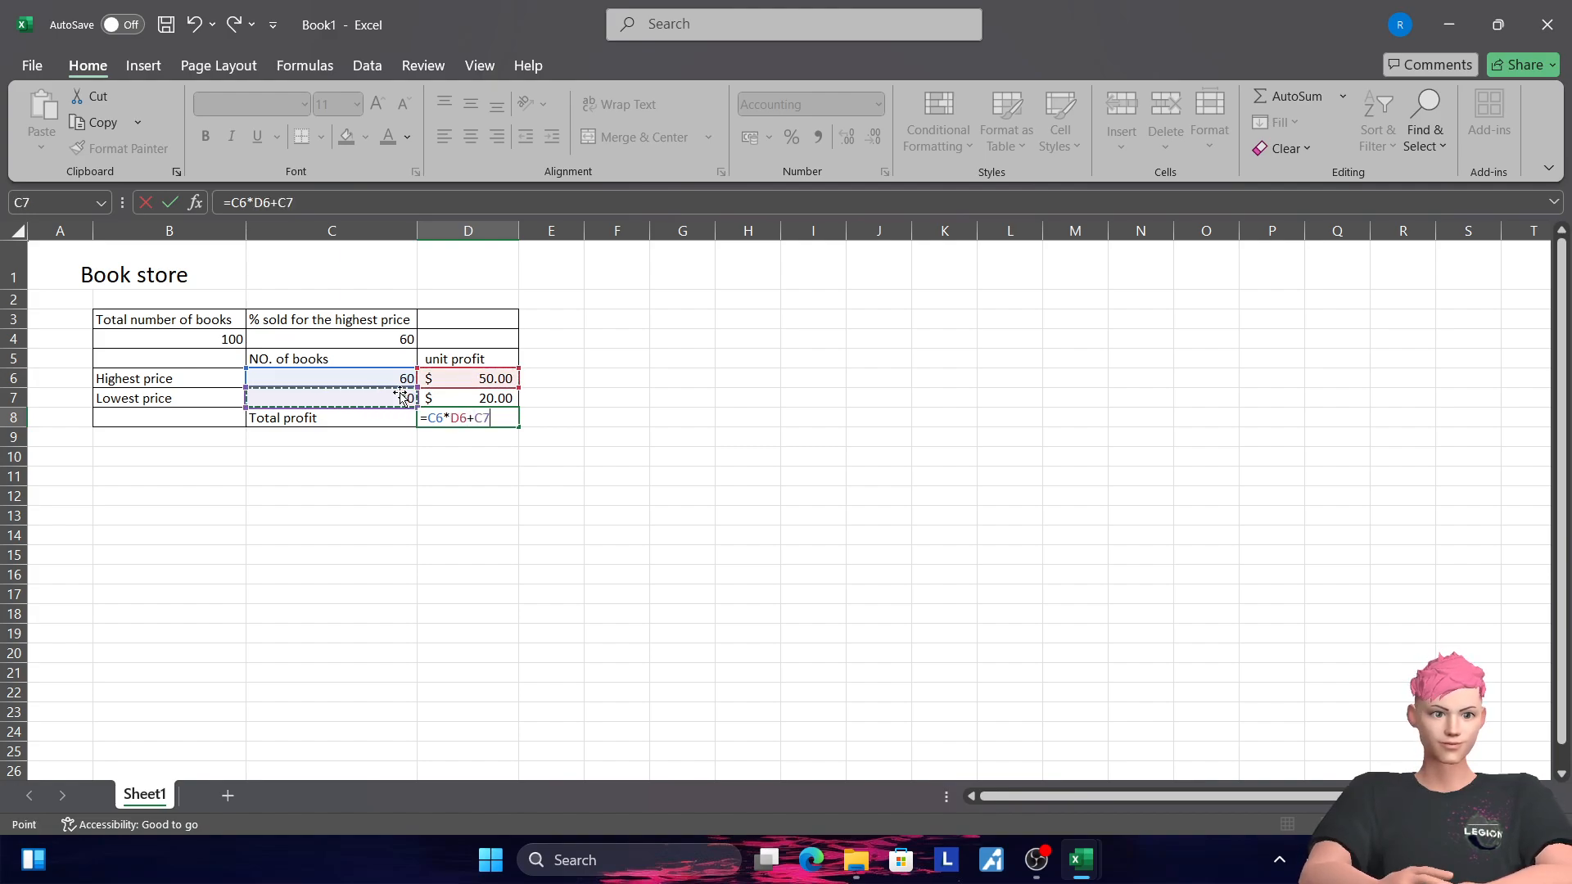
text(*)
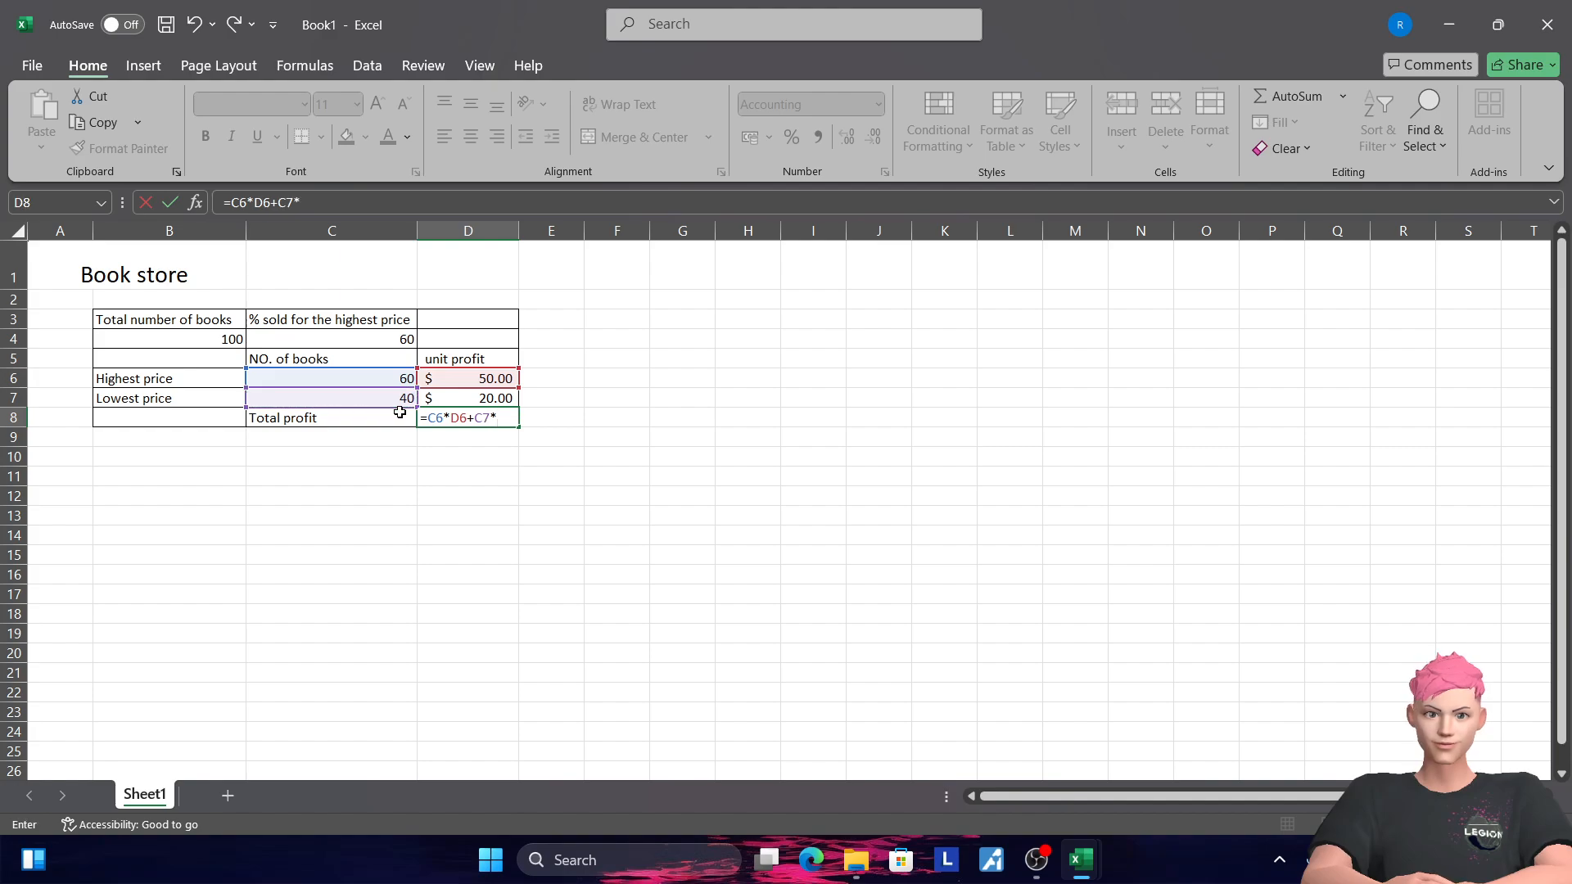
click(462, 397)
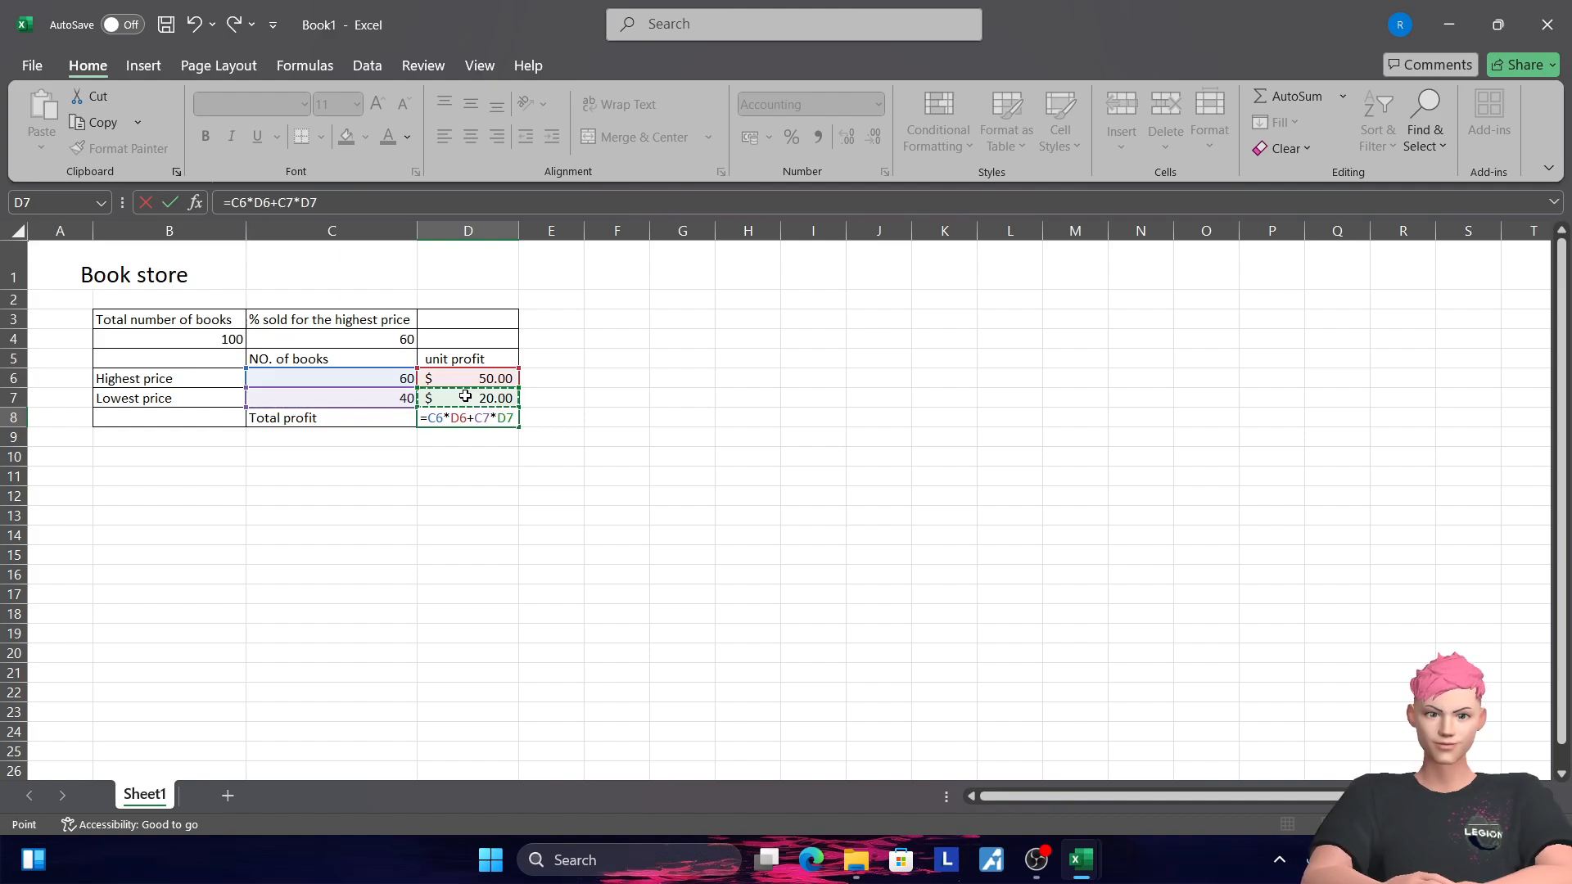
key(Return)
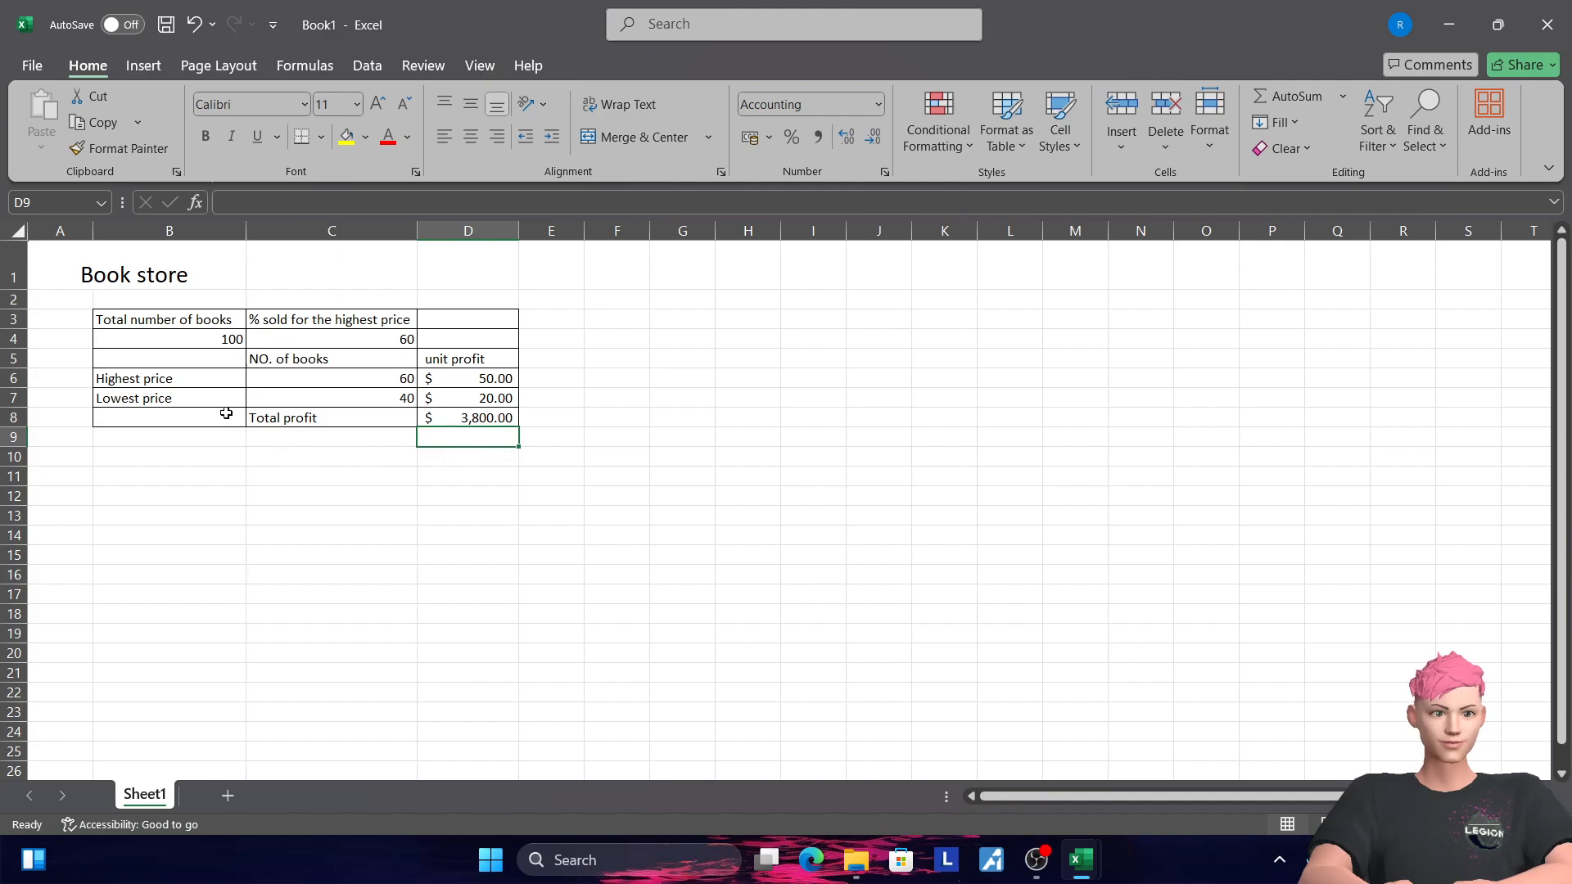
Fill the percentage cell C4 with light orange and the total profit cell D8 with the standard orange color
click(353, 334)
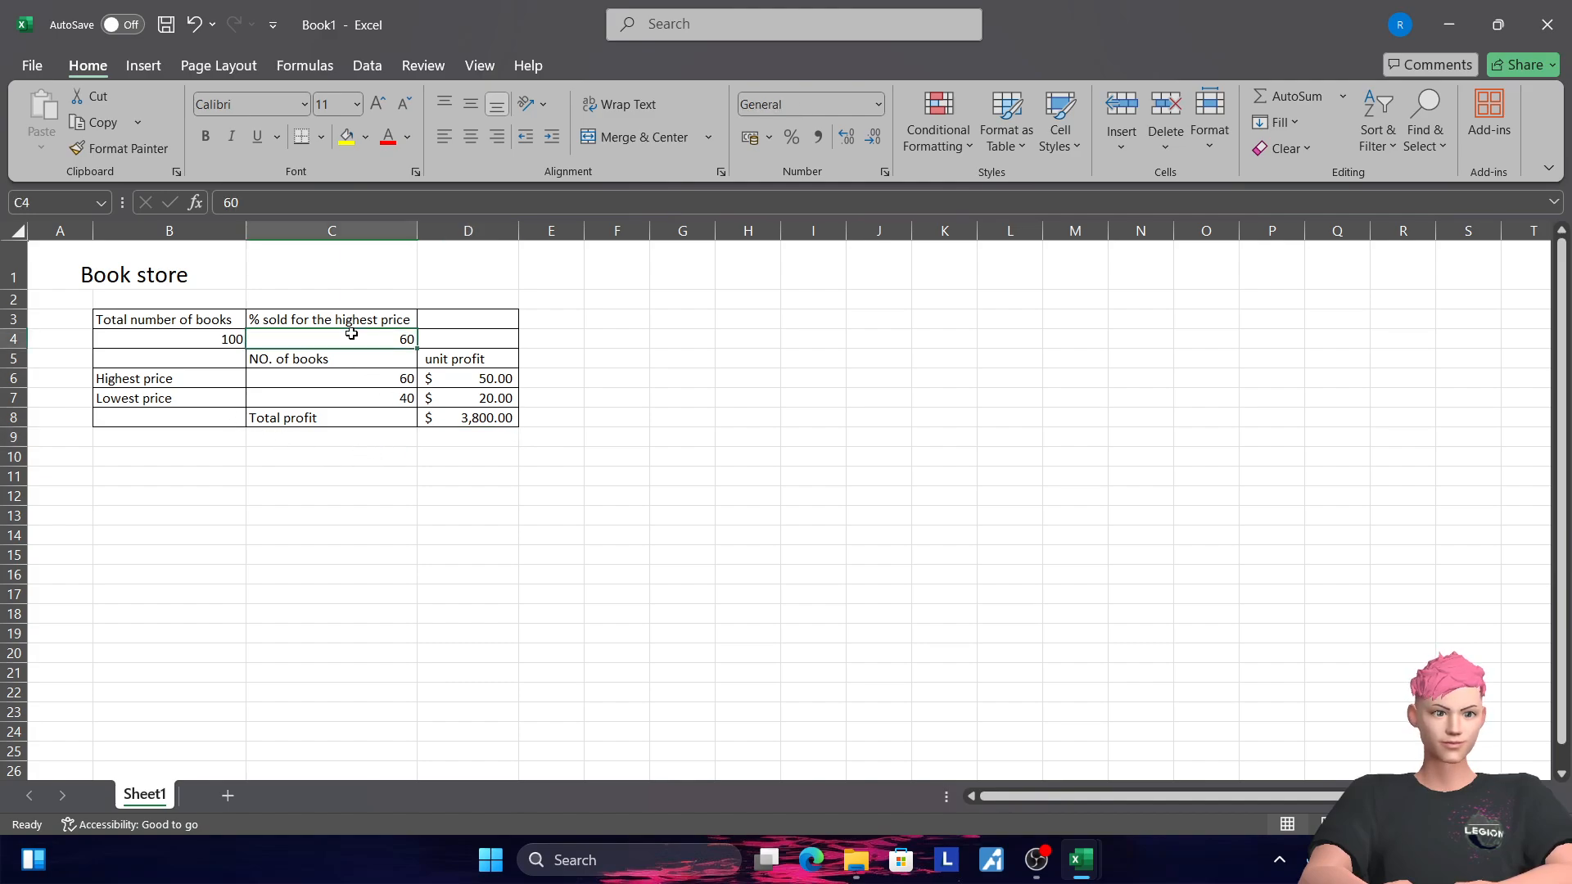
click(363, 137)
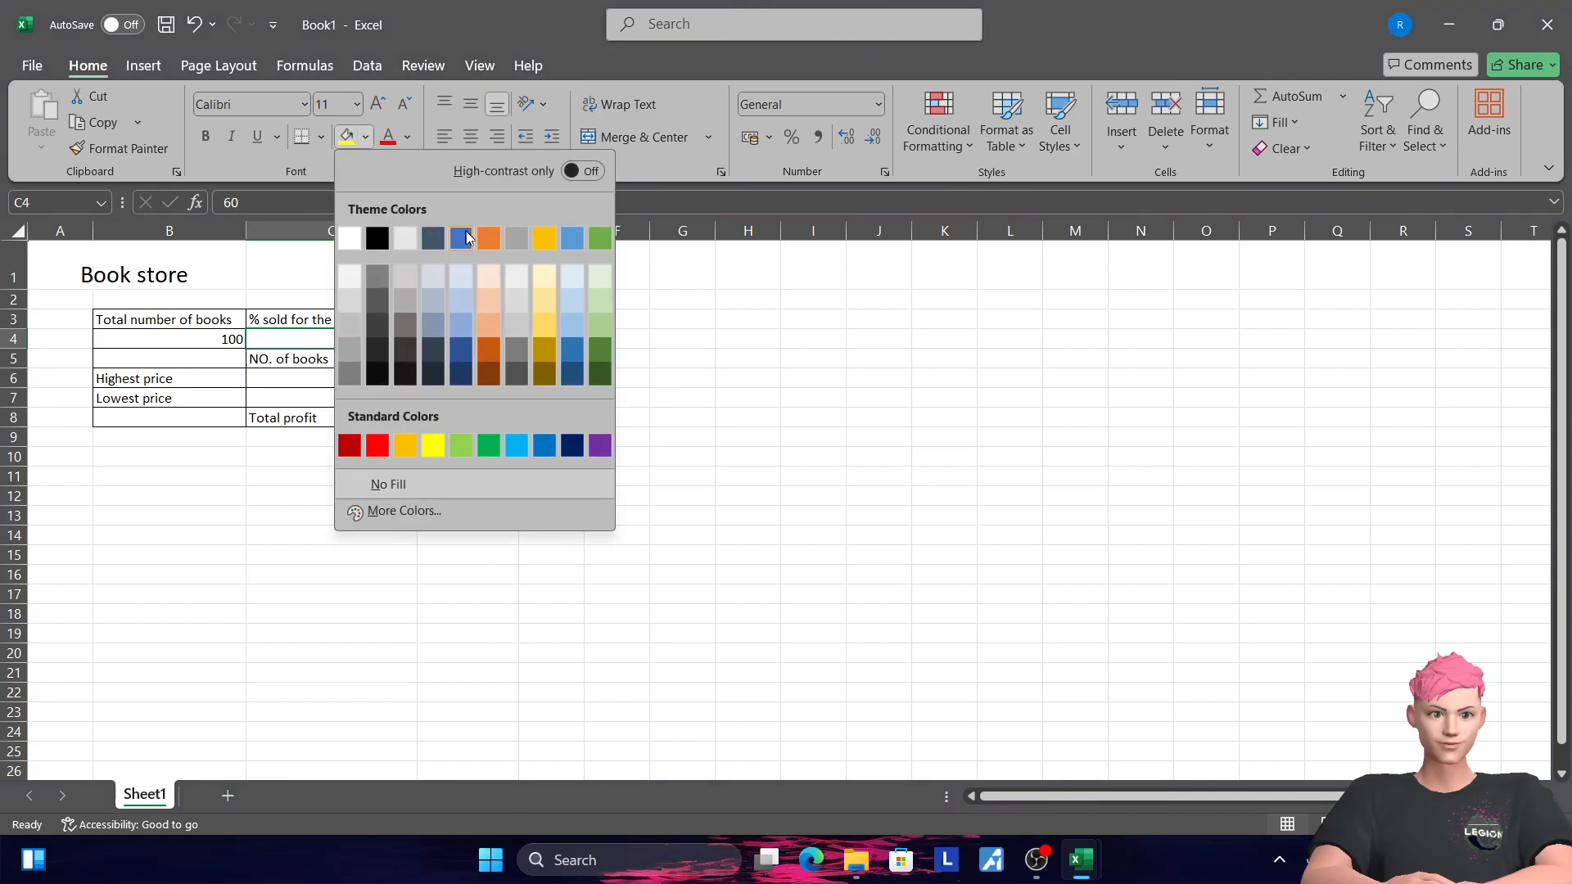
click(495, 307)
click(469, 414)
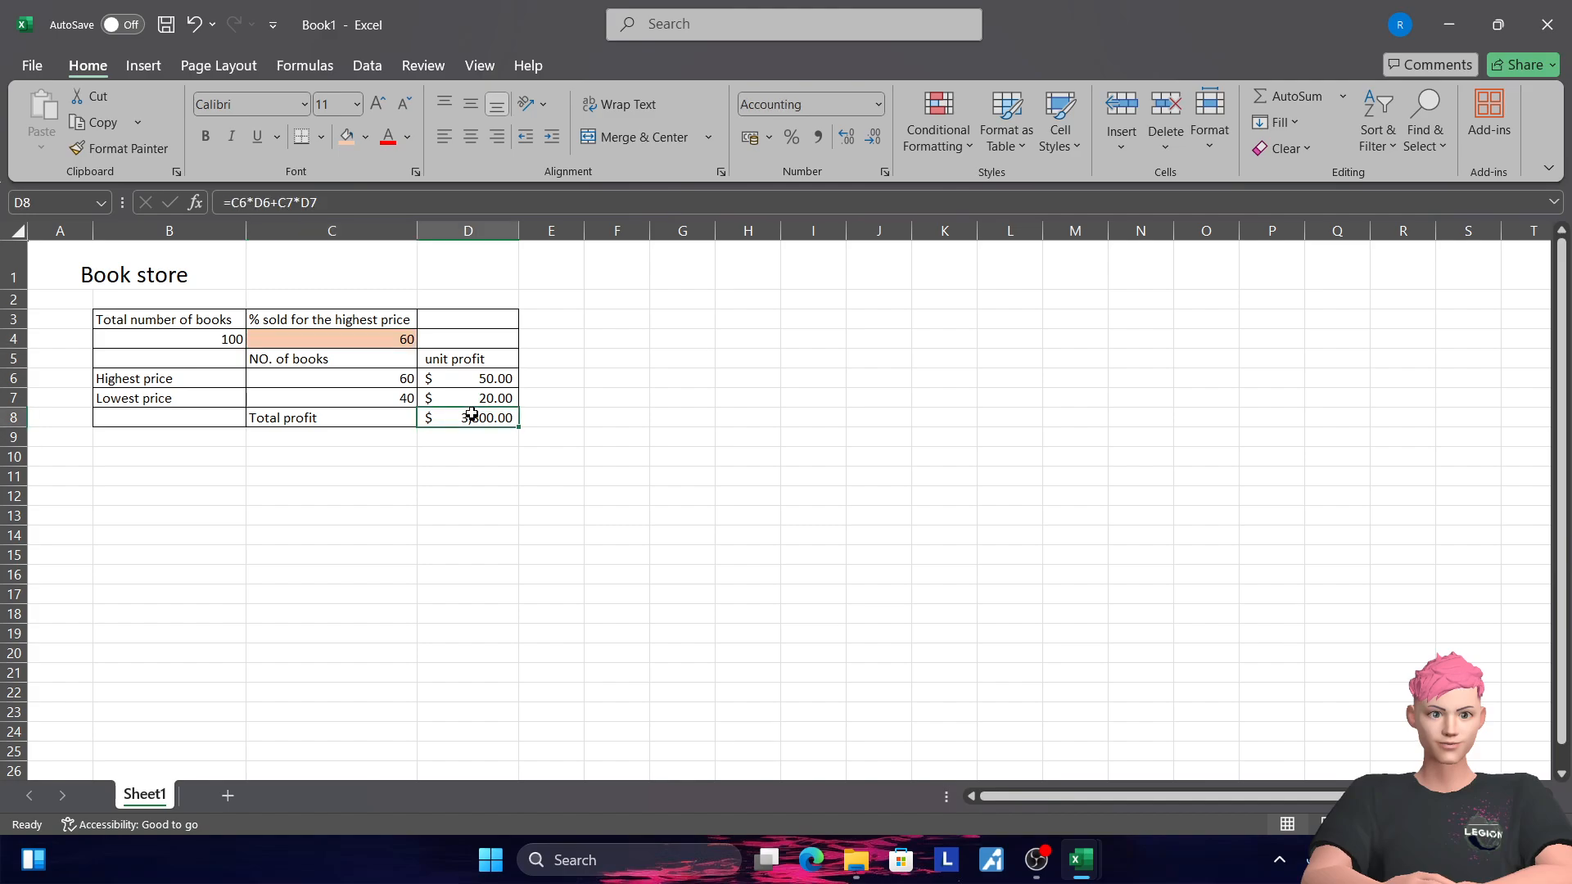
click(366, 139)
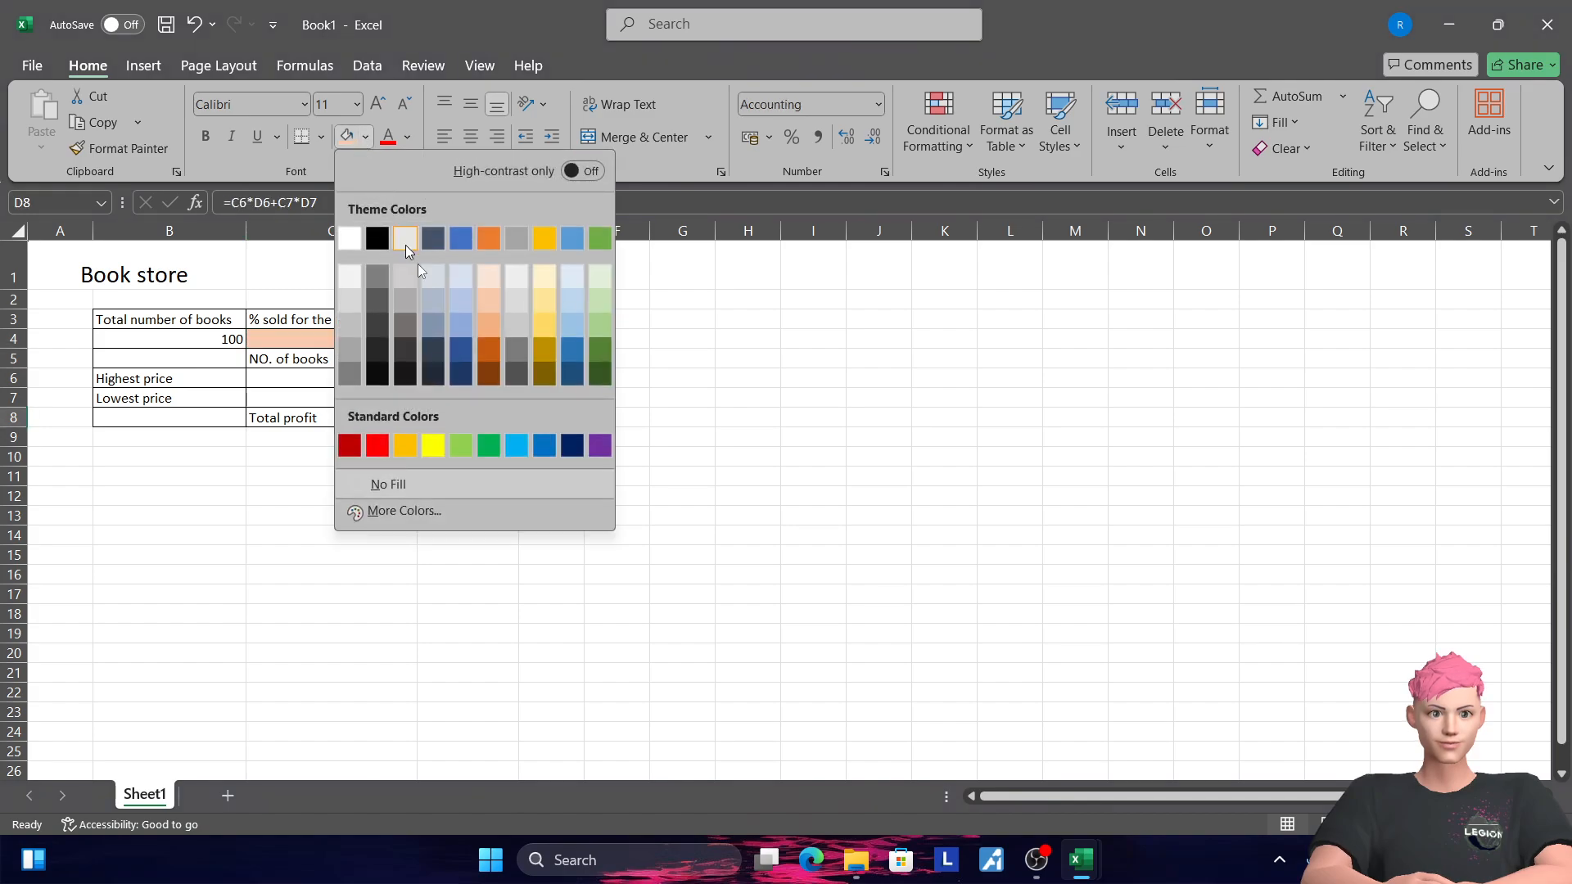
click(415, 442)
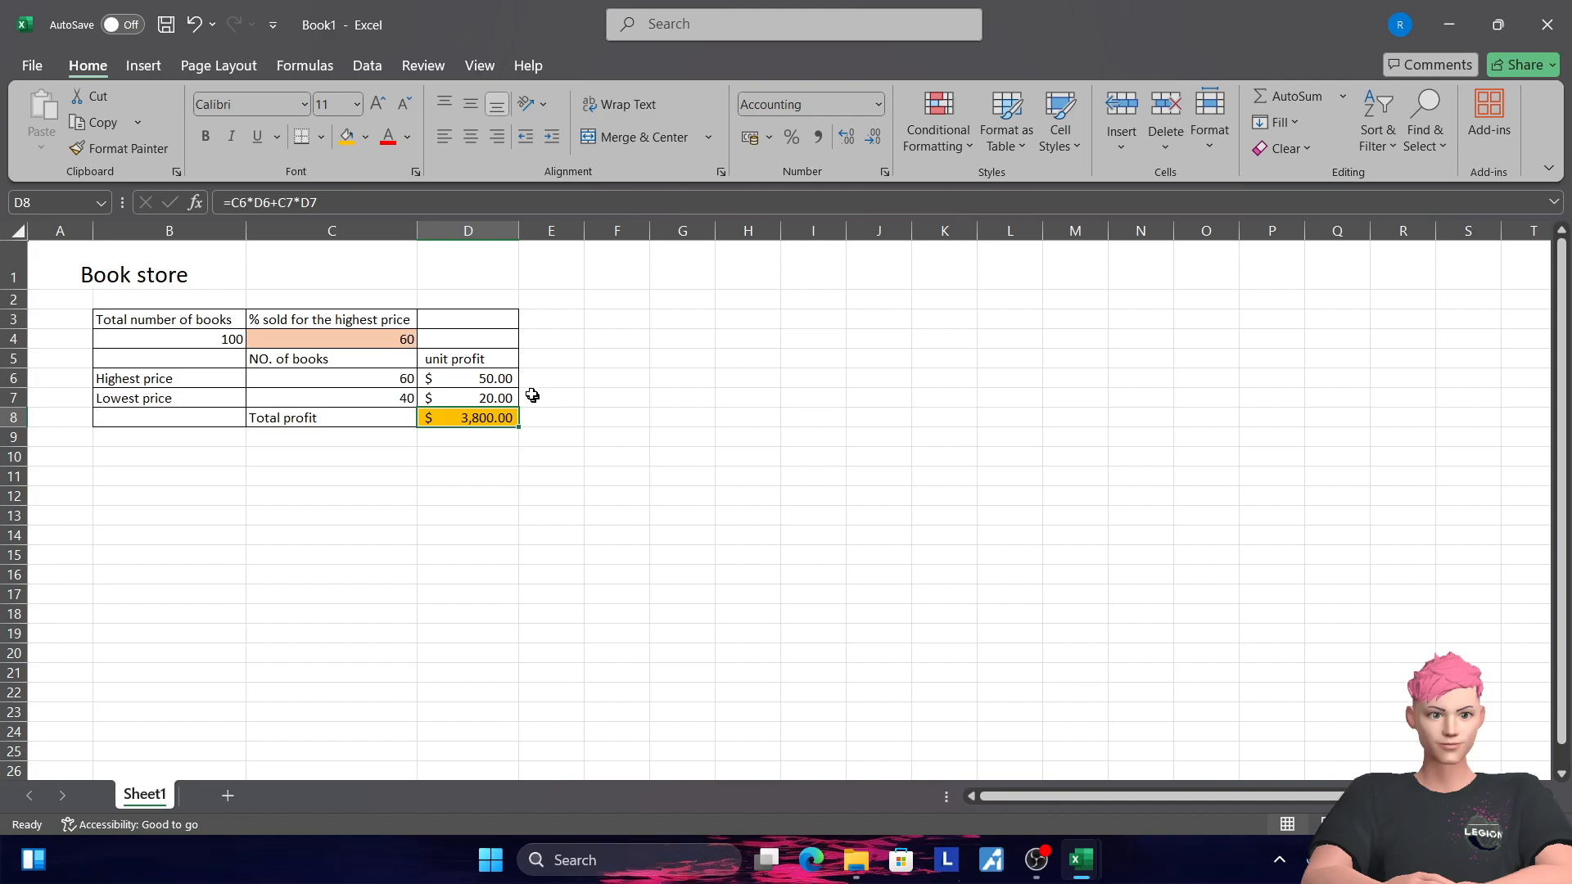
Open Scenario Manager and add a scenario named 70% that sets the changing cell C4 to 70
click(394, 339)
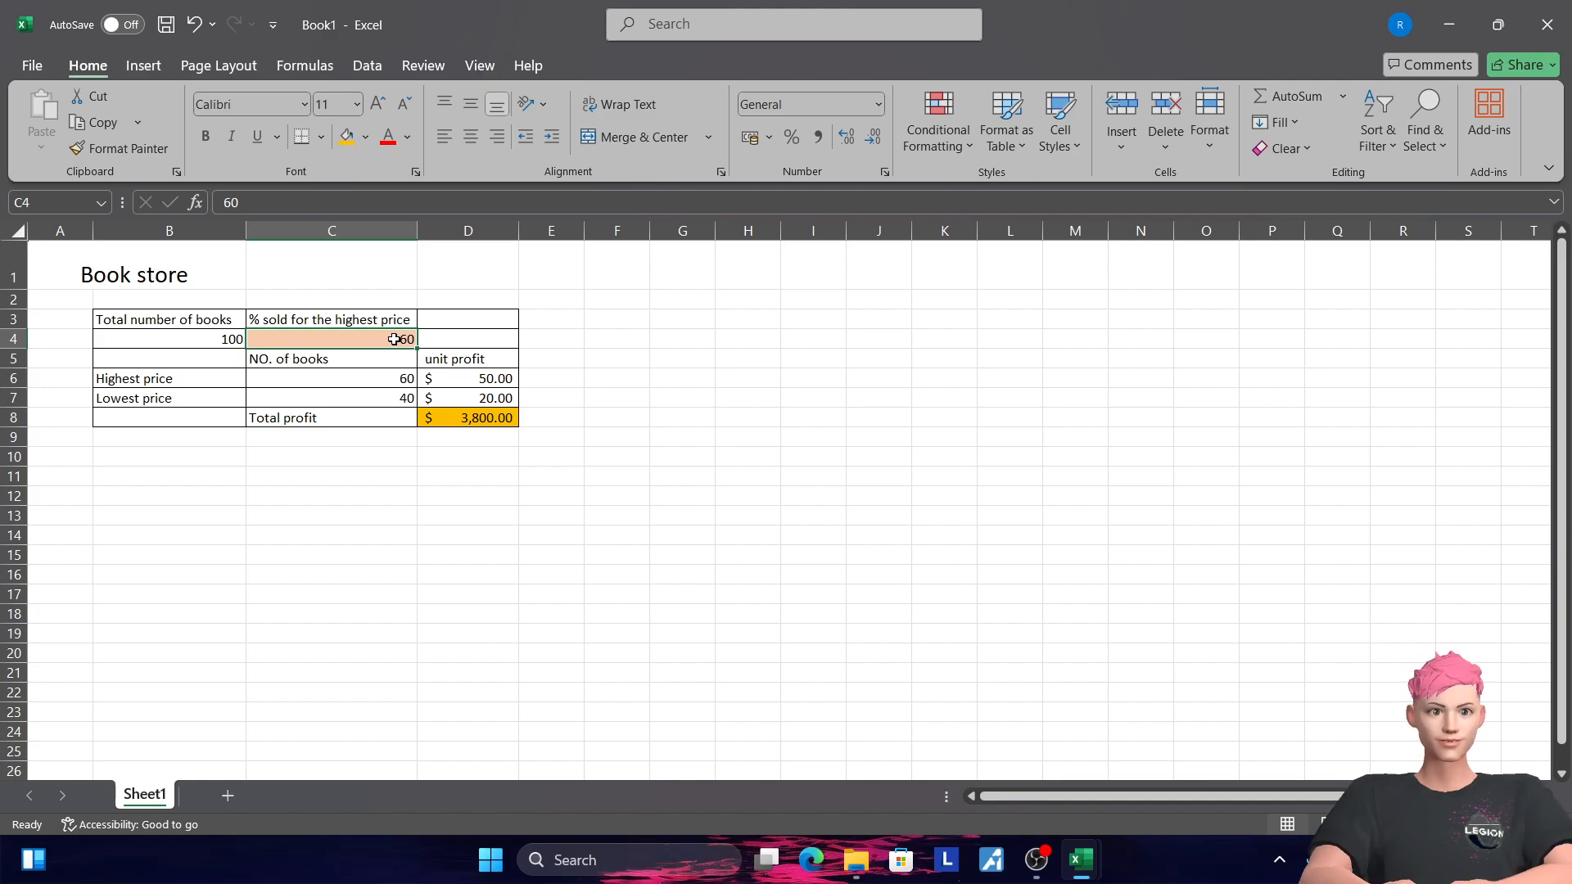
double_click(377, 341)
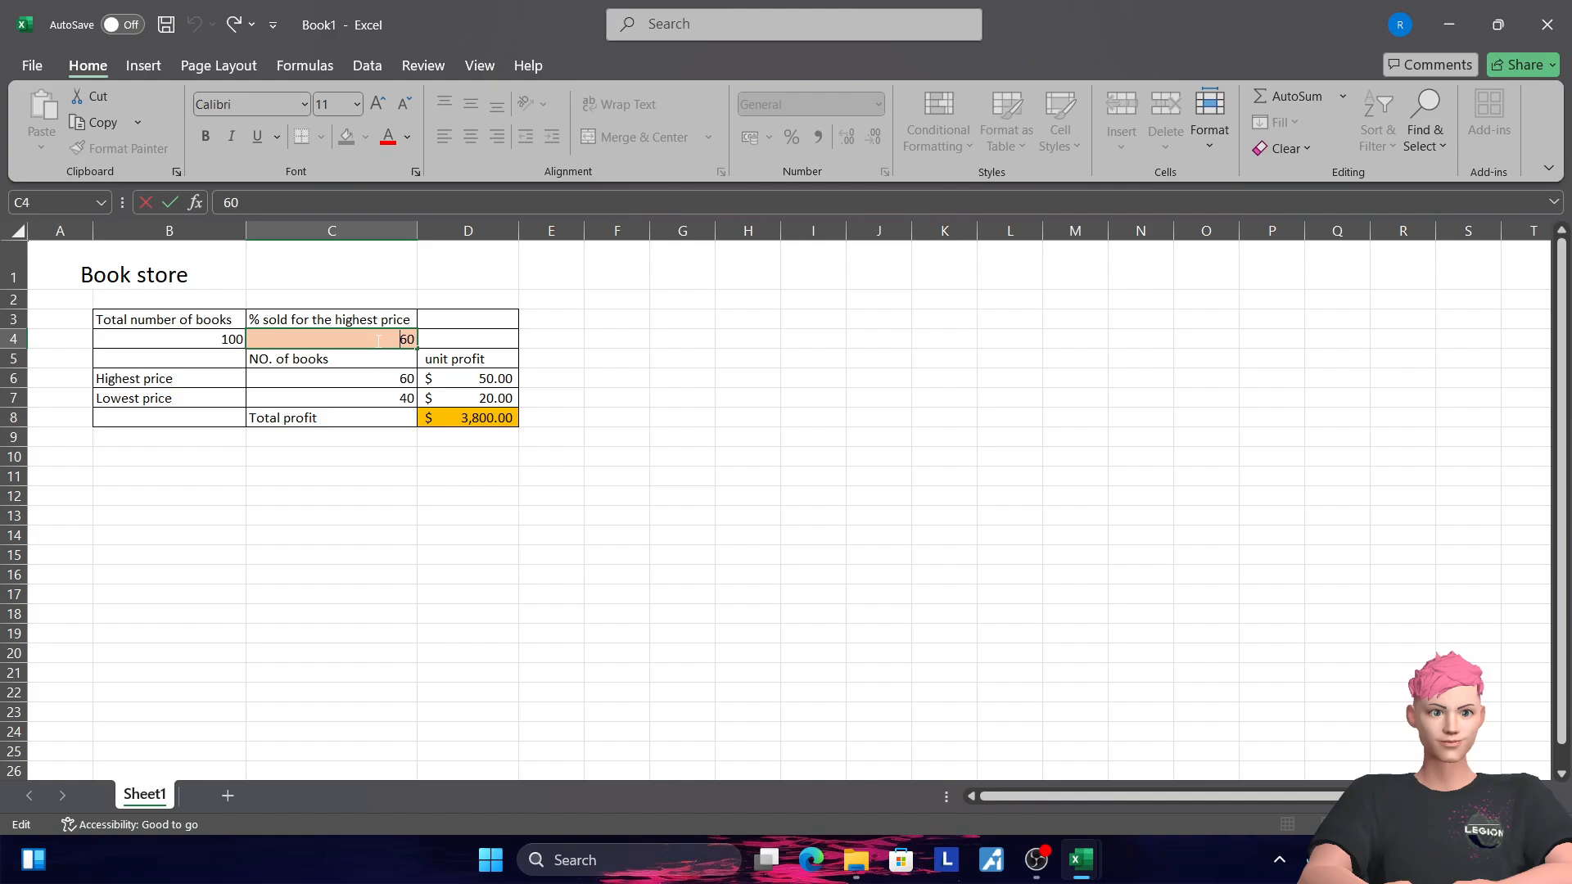
click(365, 67)
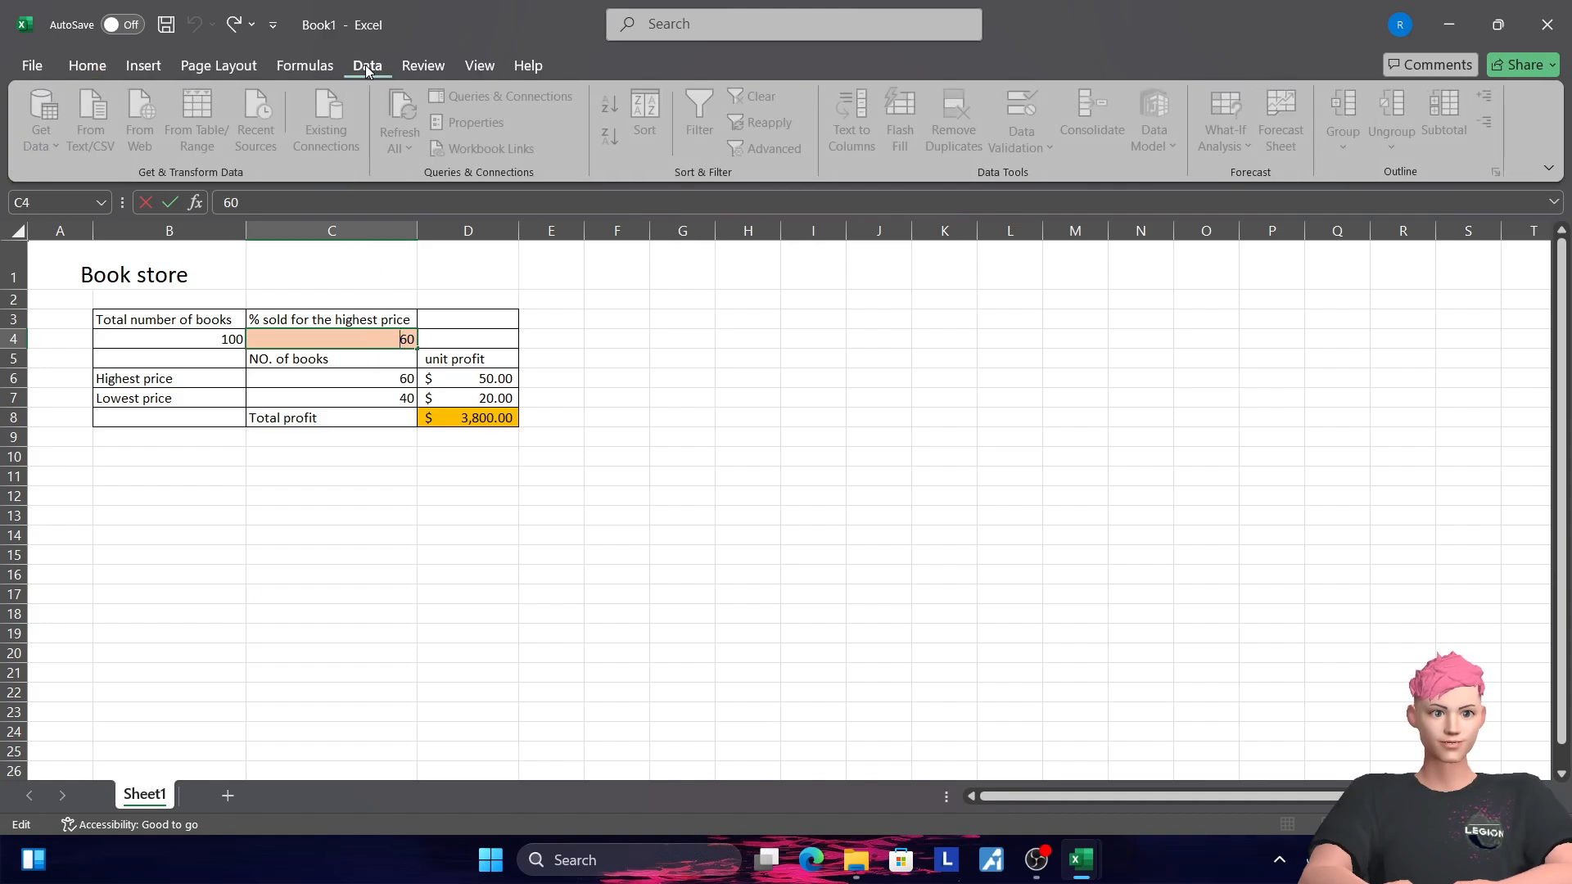
click(524, 340)
click(399, 333)
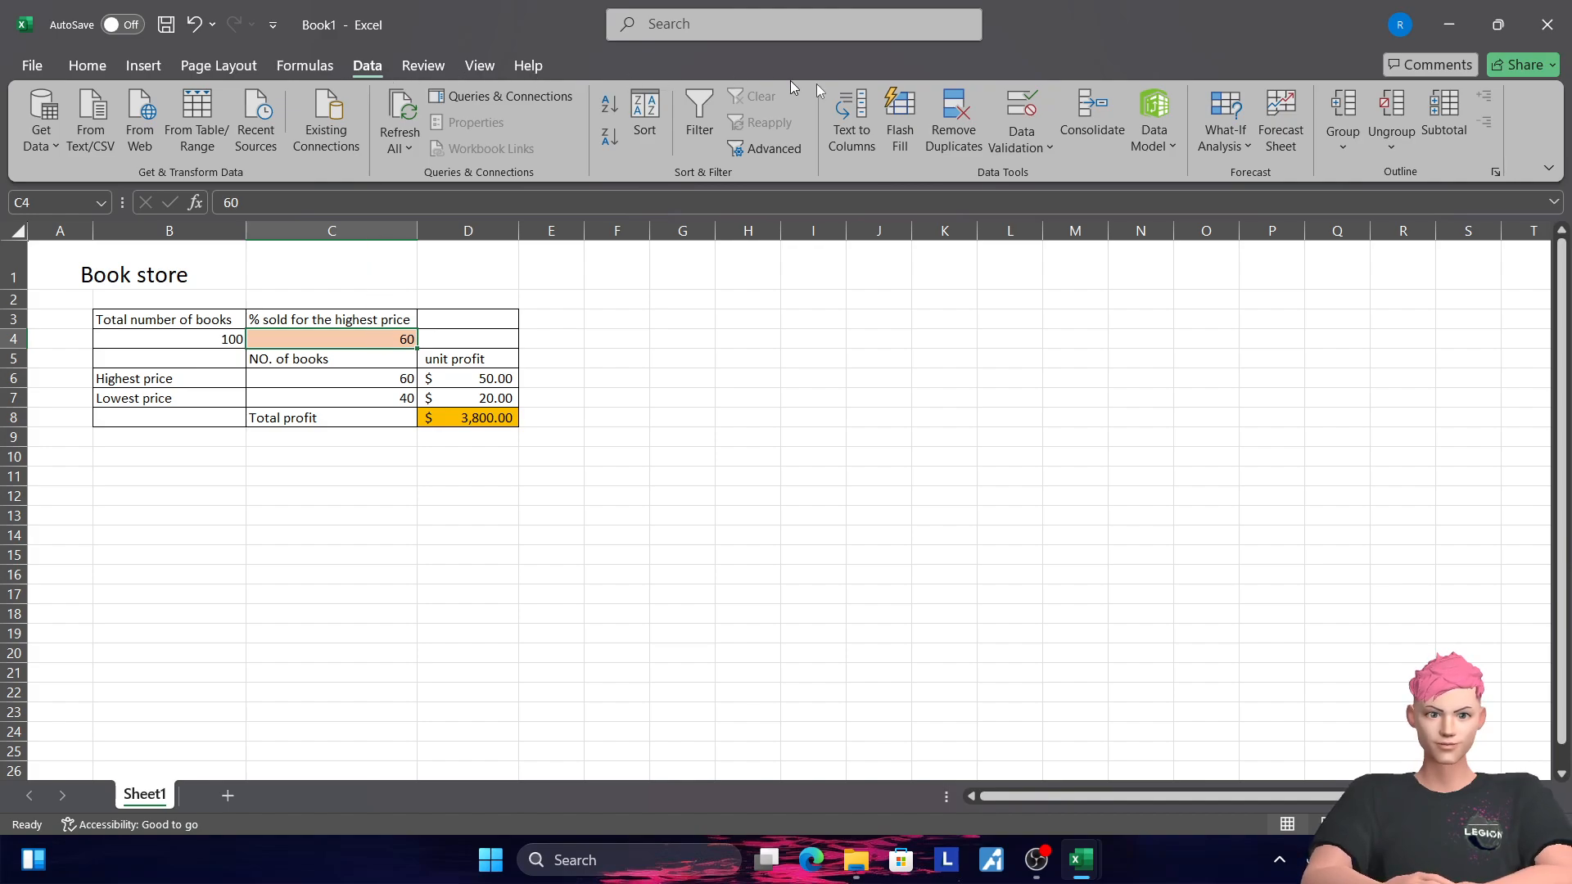
click(1236, 144)
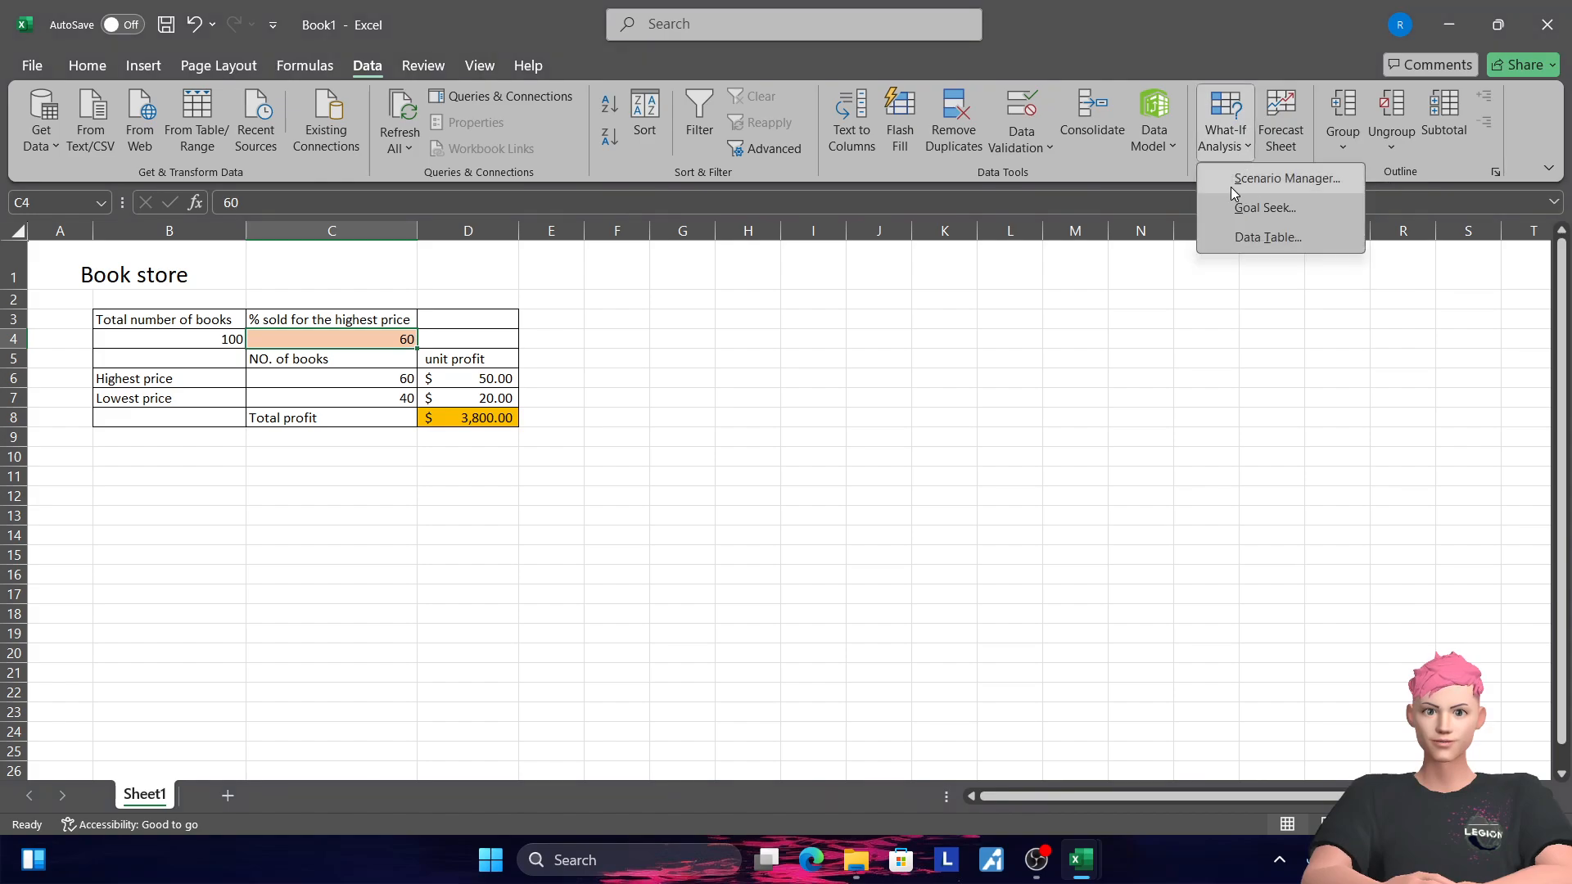
click(1265, 185)
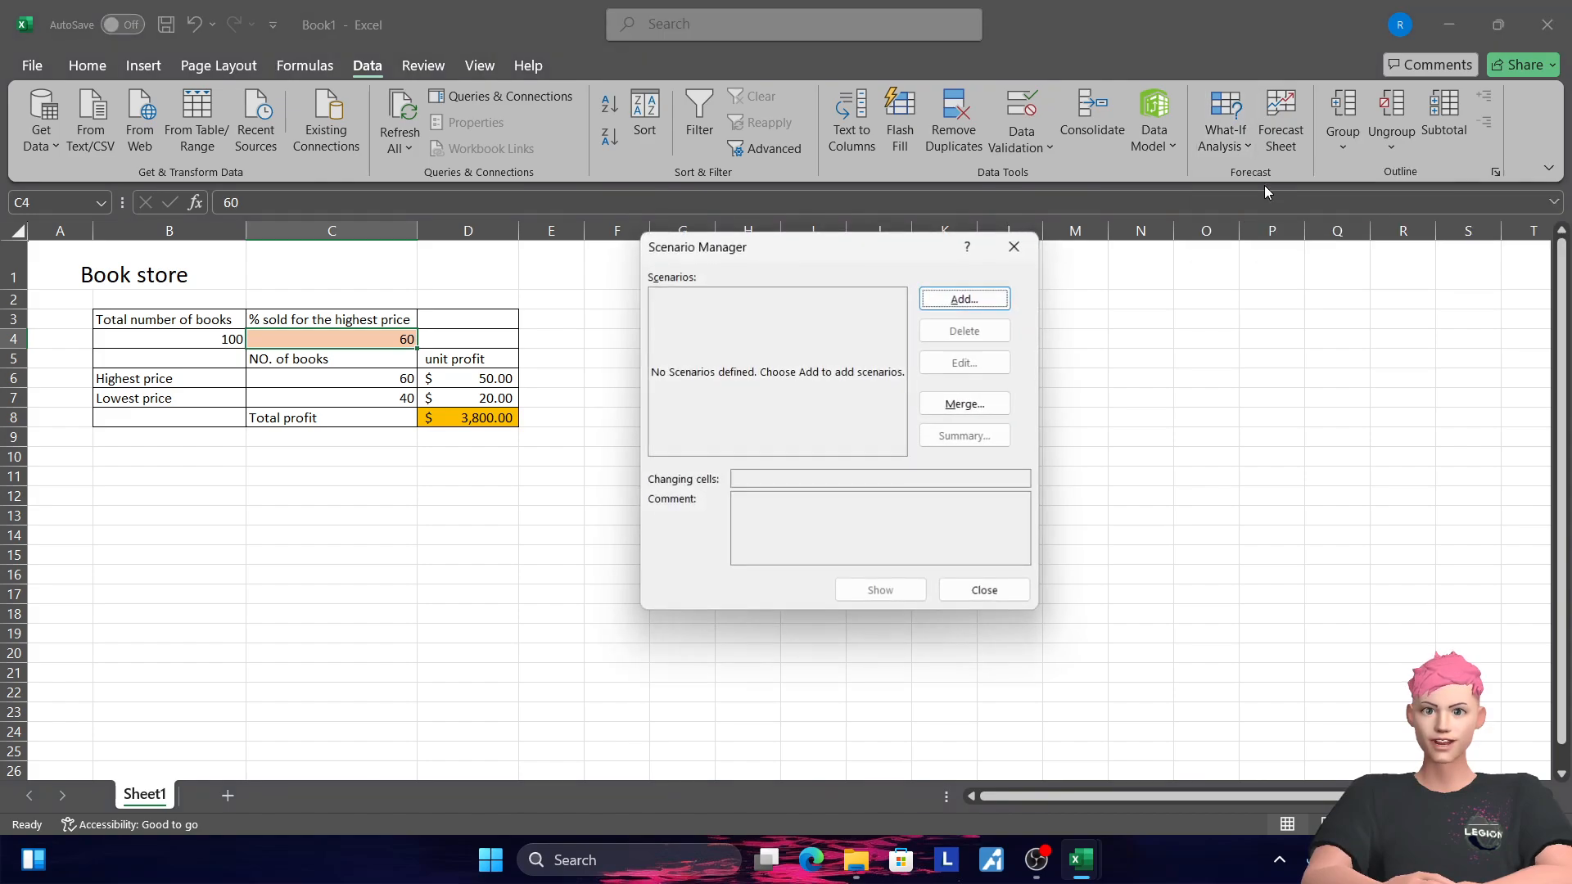
click(964, 299)
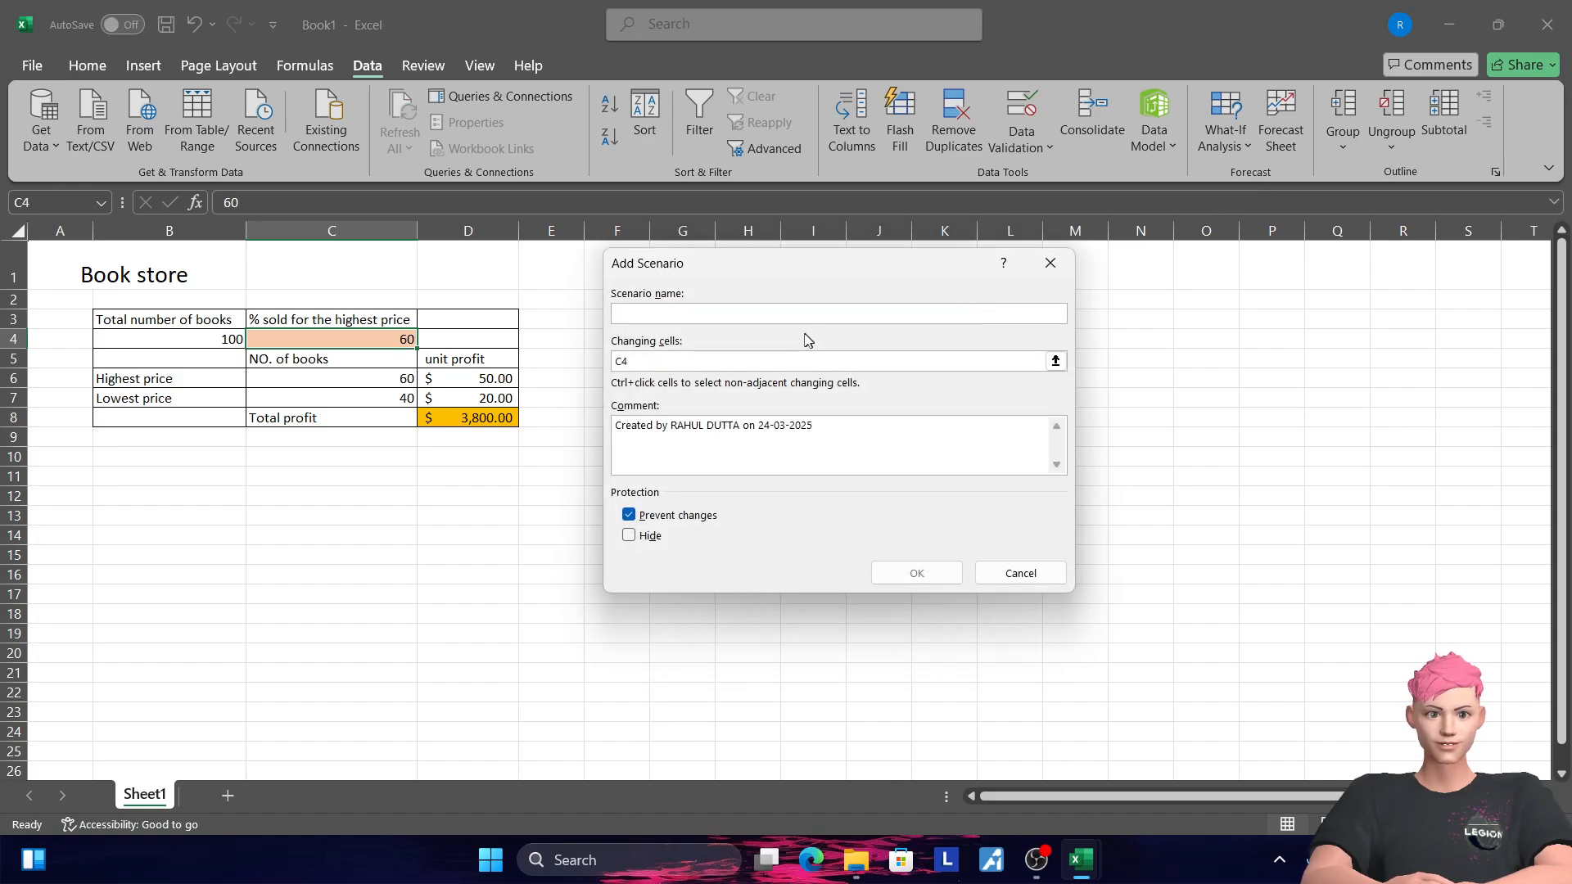
text(70%)
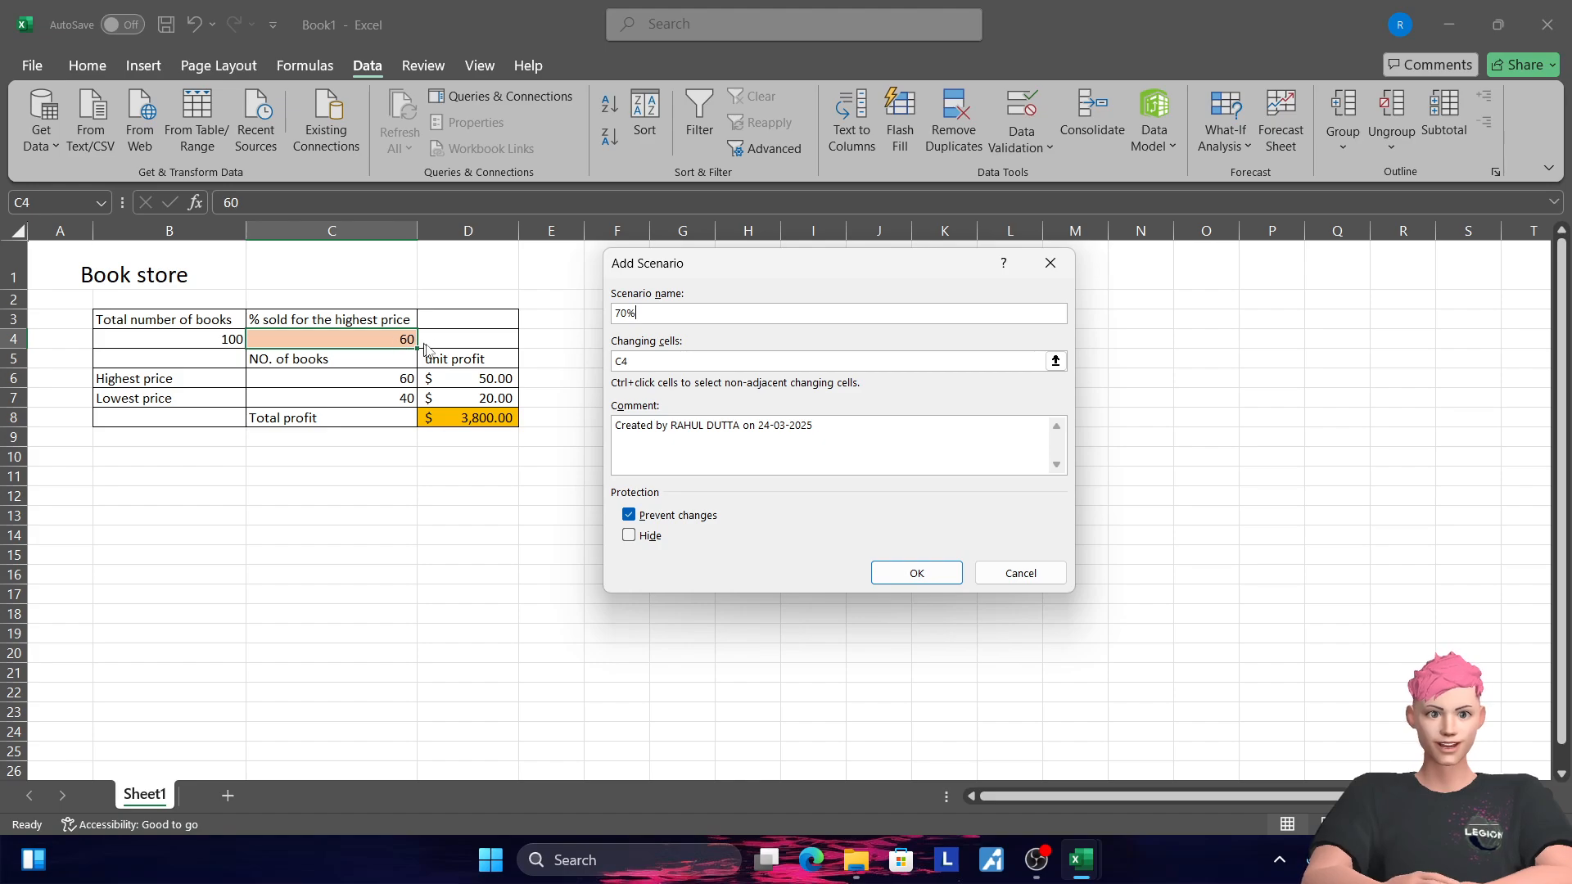
click(908, 575)
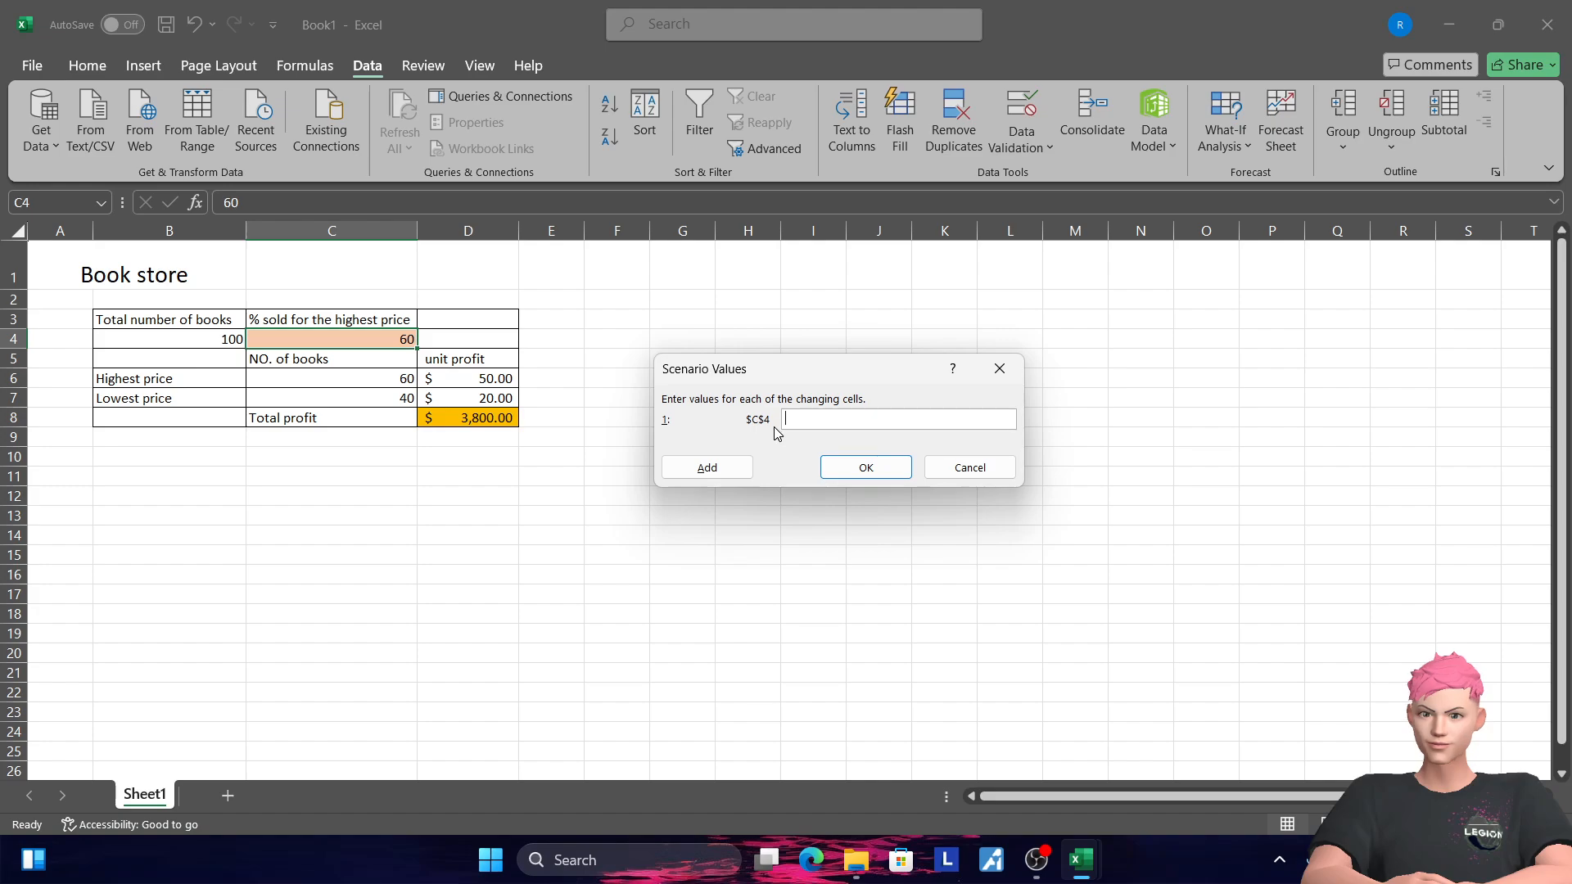
click(866, 466)
Add a second scenario named 80% that sets the changing cell C4 to 80
click(955, 299)
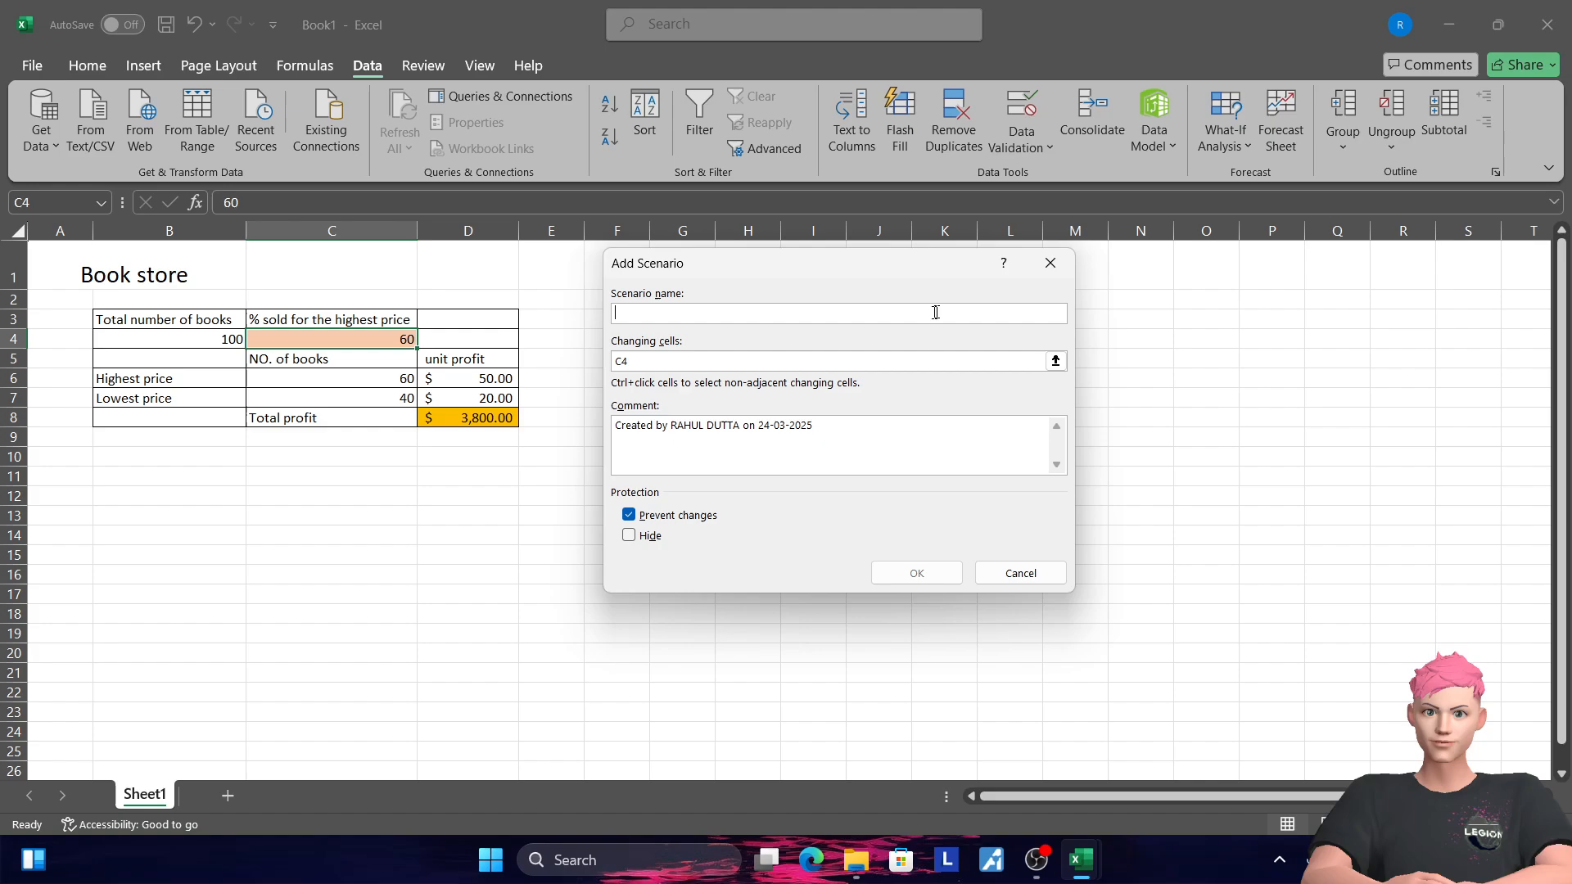
text(80)
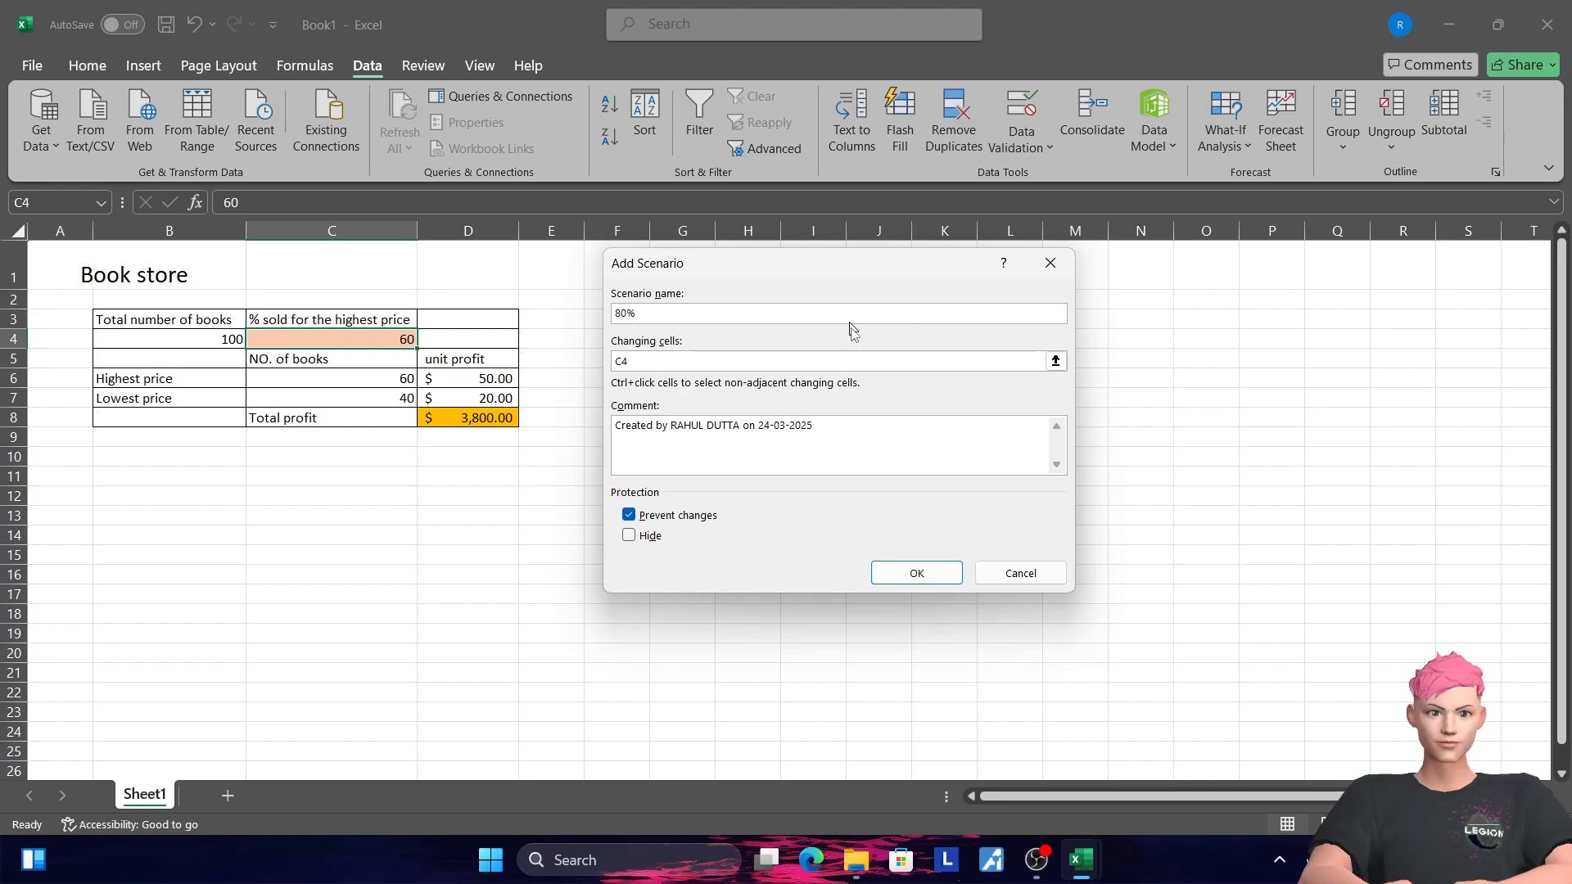
click(915, 572)
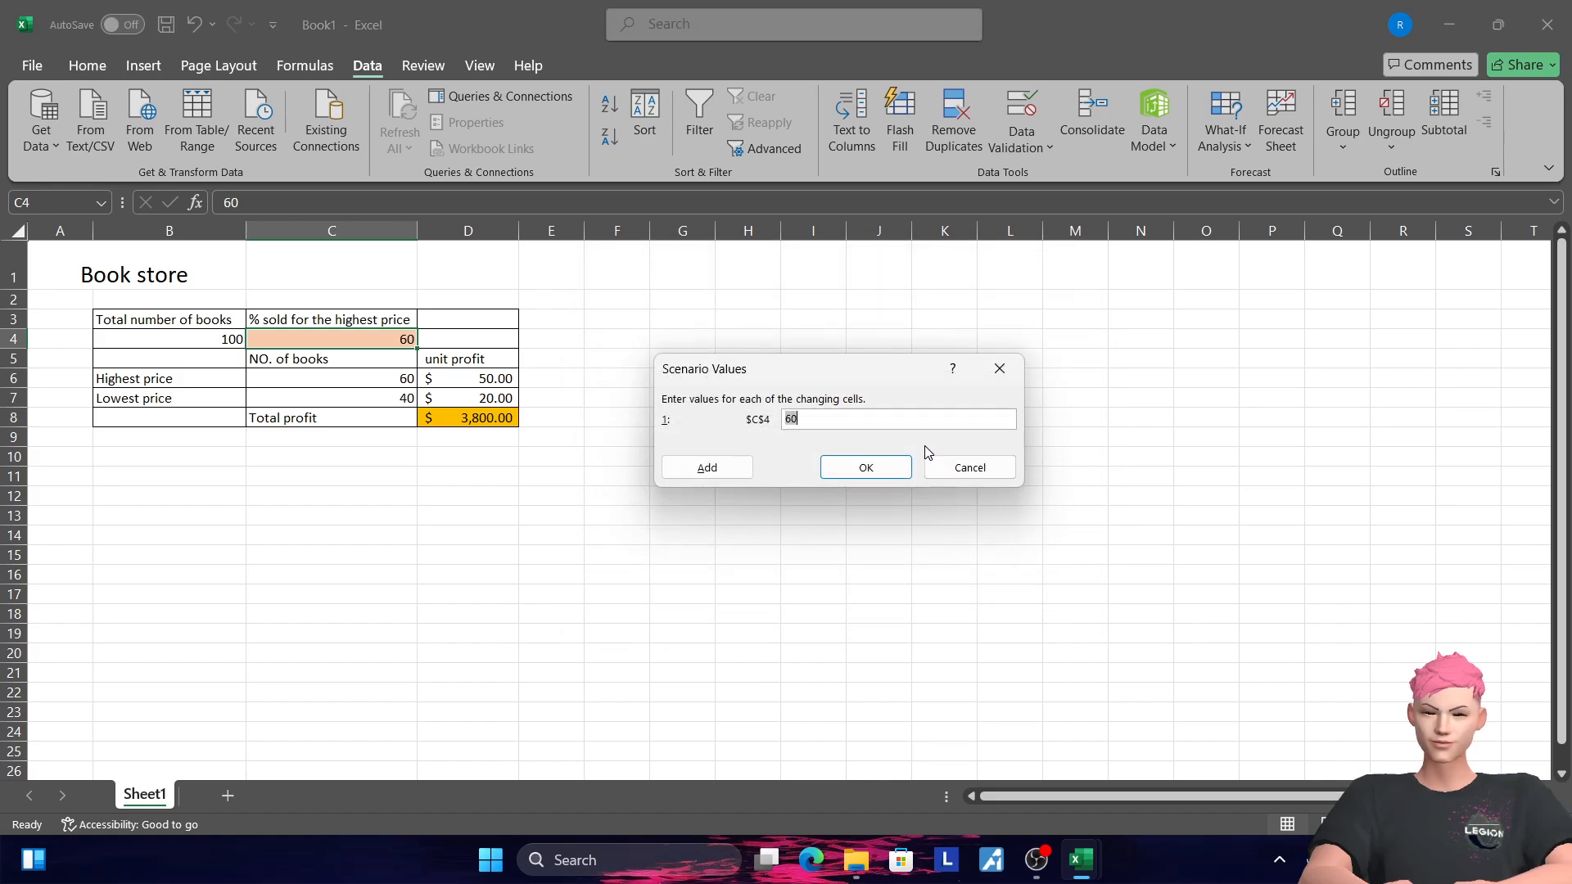
text(80)
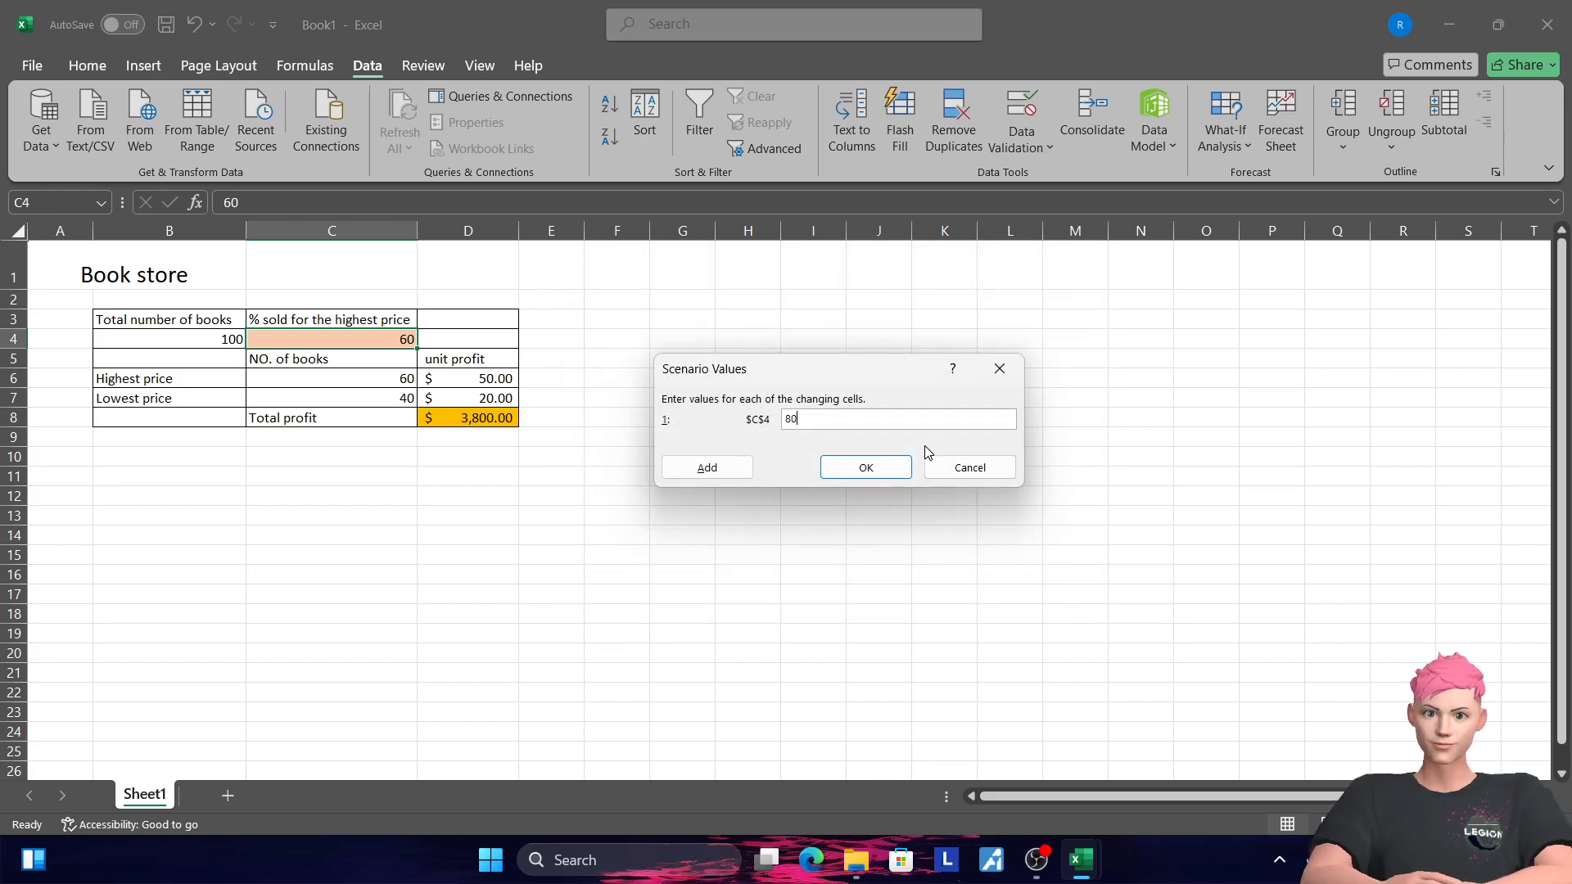
click(888, 465)
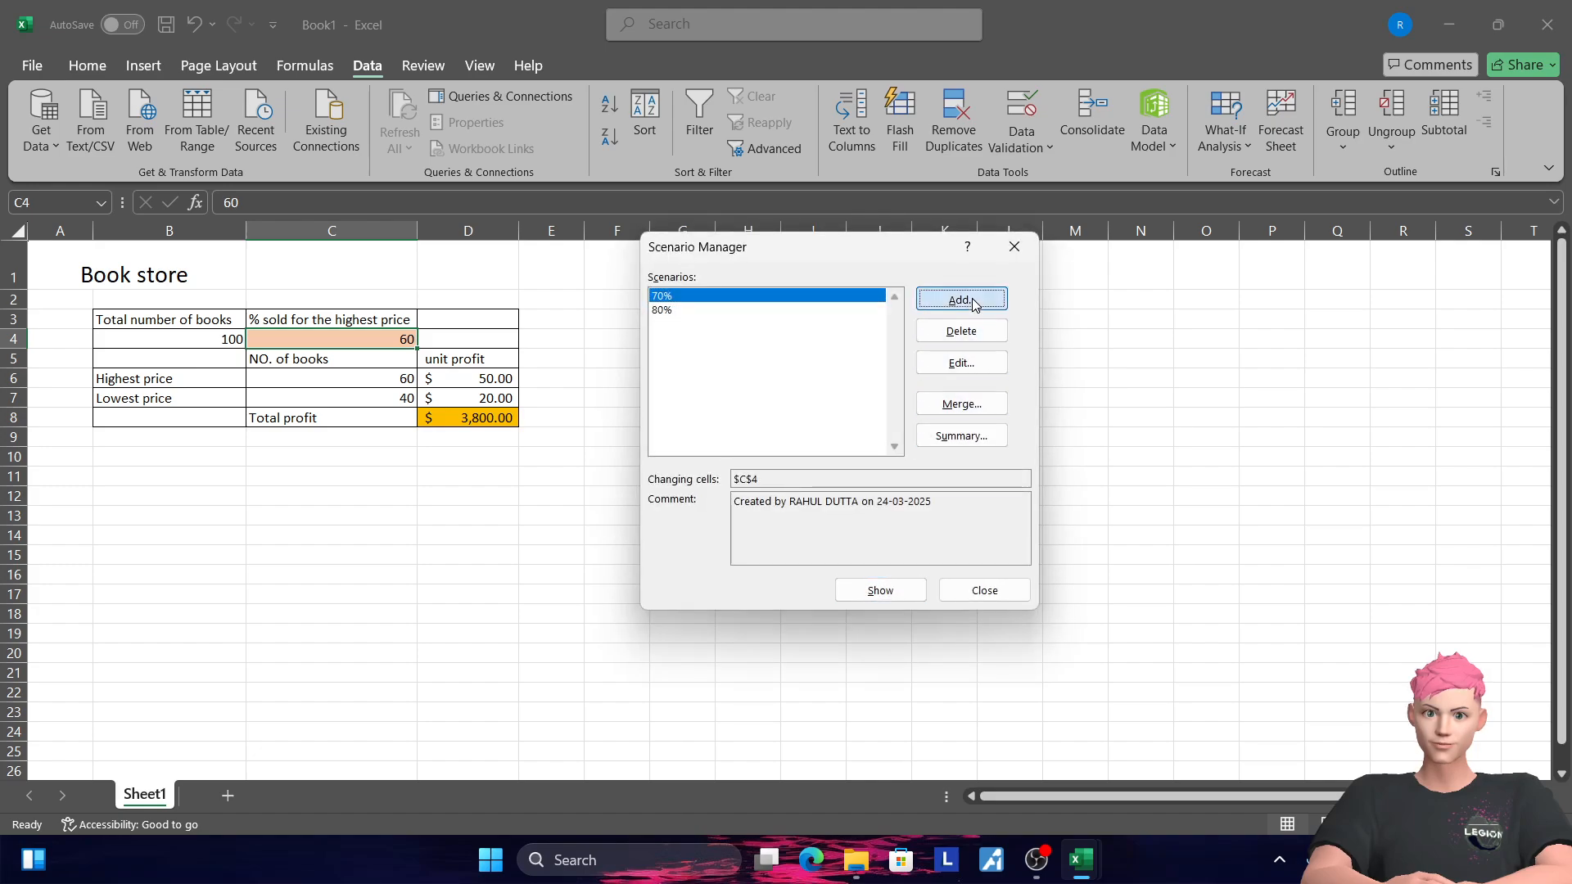
Add a third scenario named 90% that sets the changing cell C4 to 90
click(942, 303)
text(90)
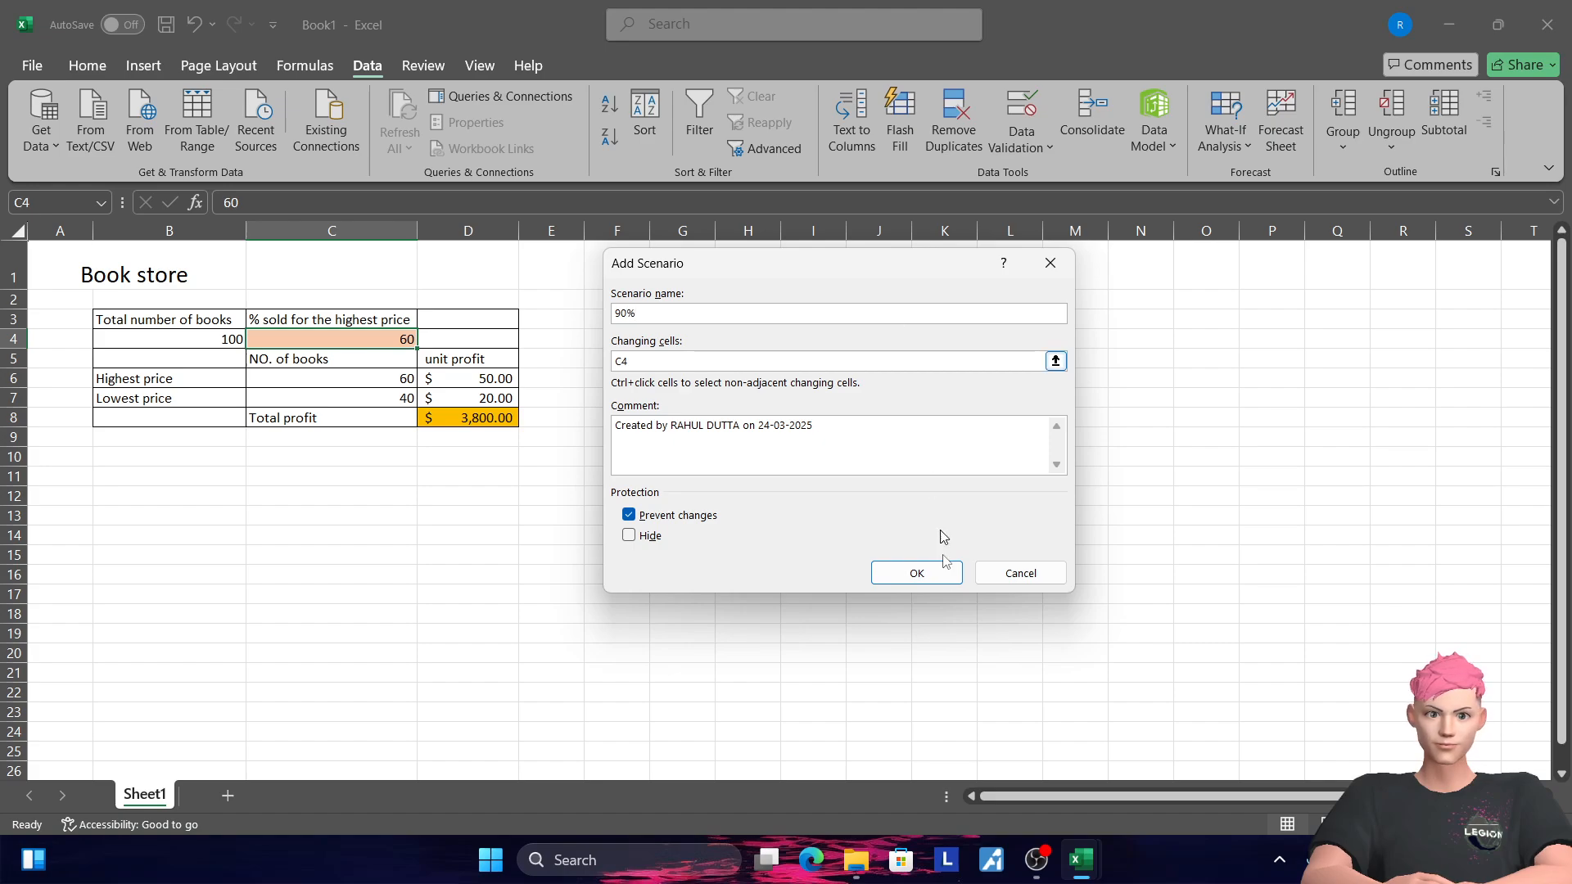
click(916, 572)
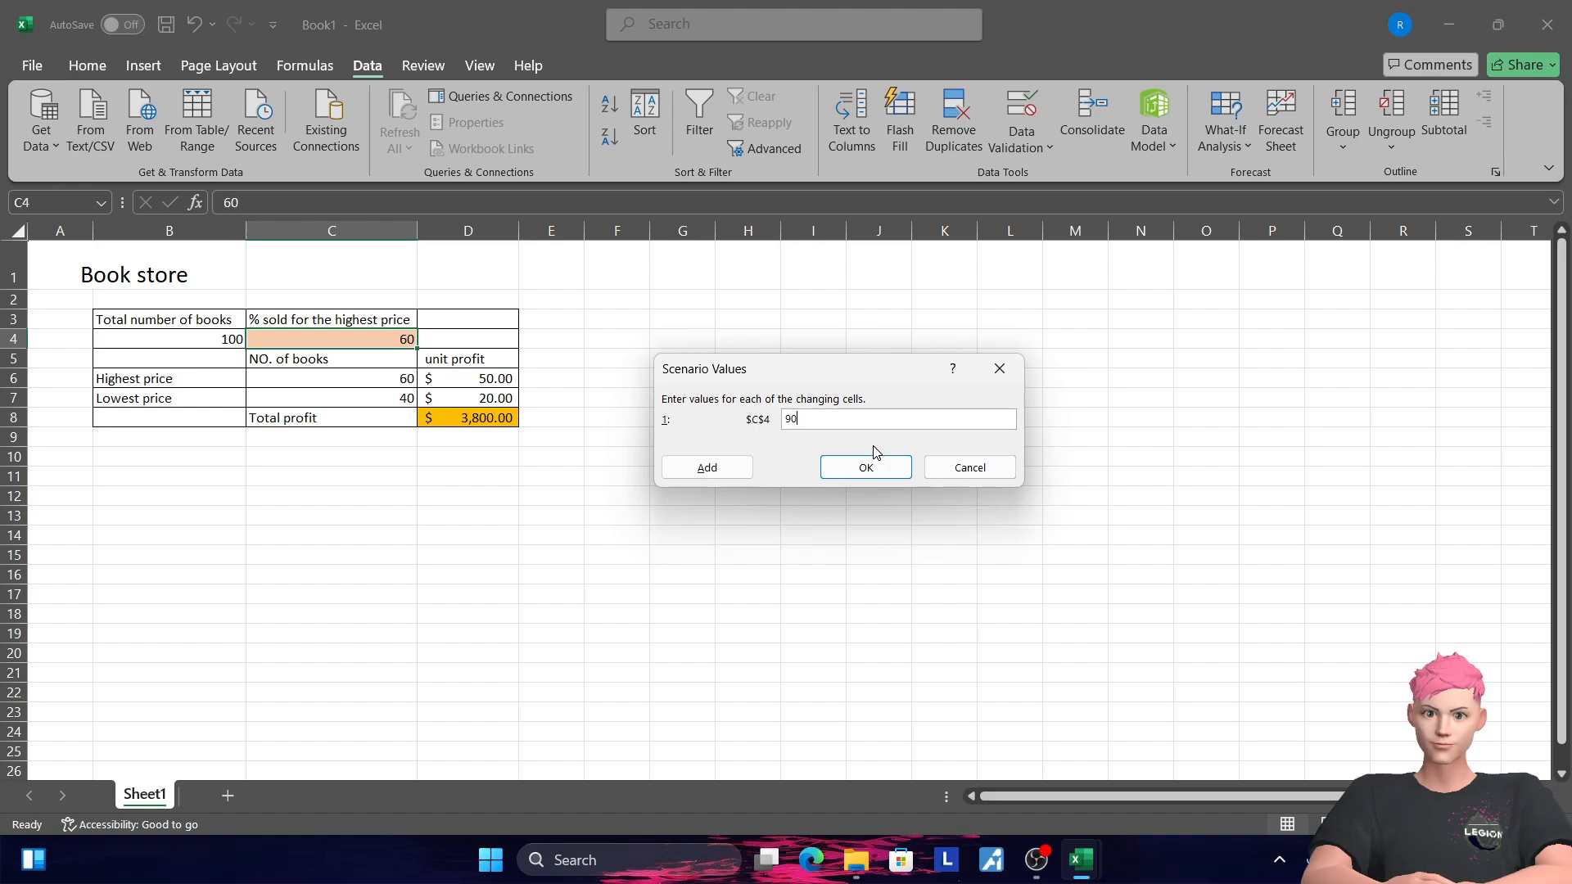
click(887, 467)
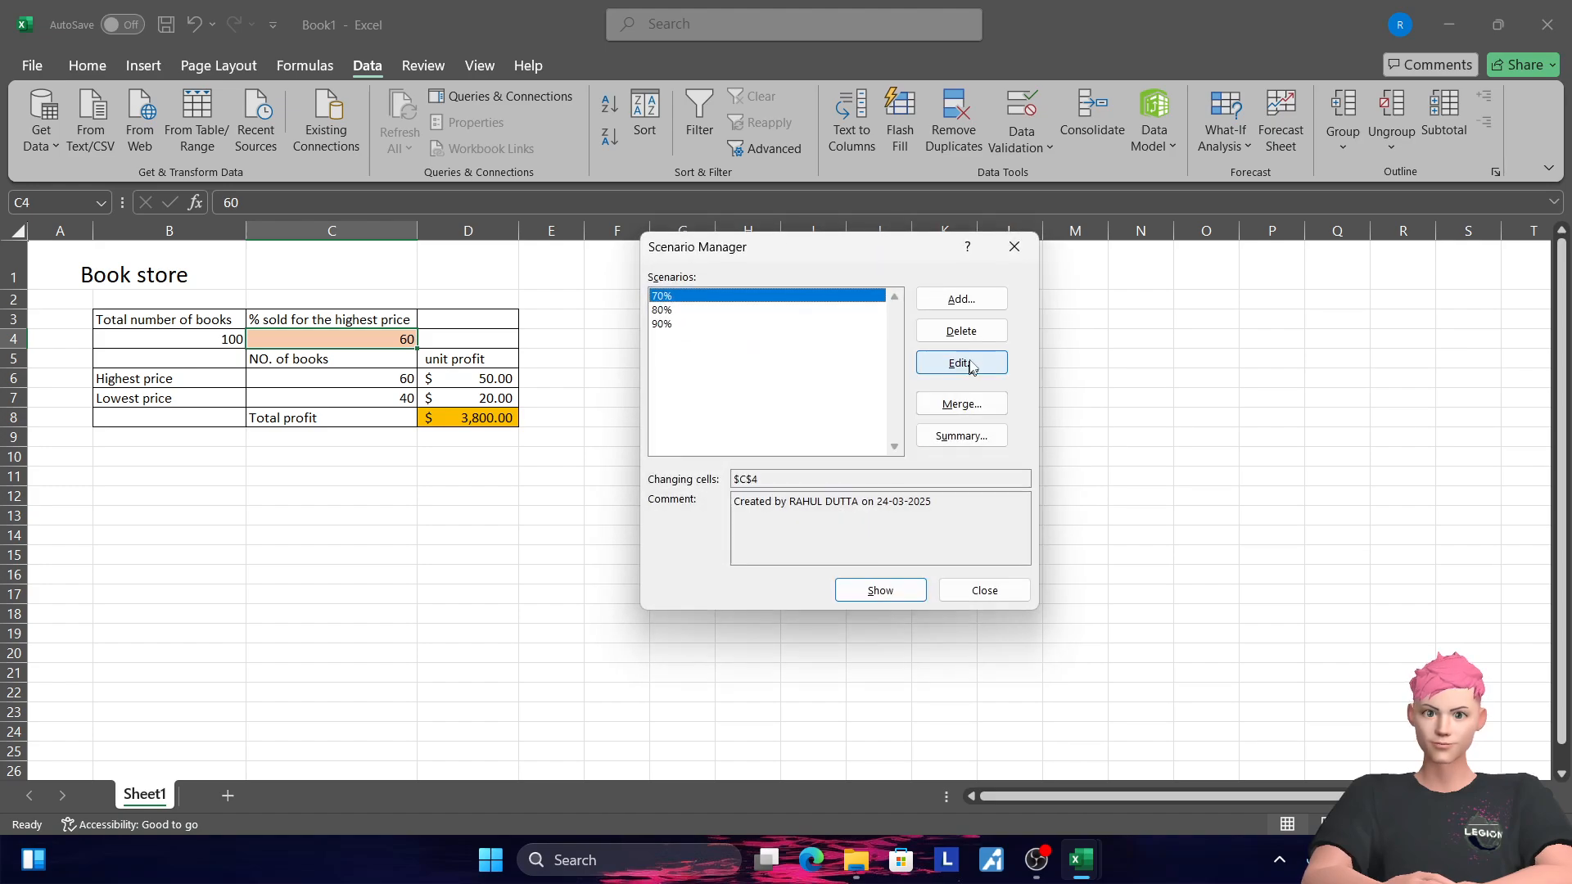
Add a fourth scenario named 50% that sets the changing cell C4 to 50
click(962, 298)
text(50)
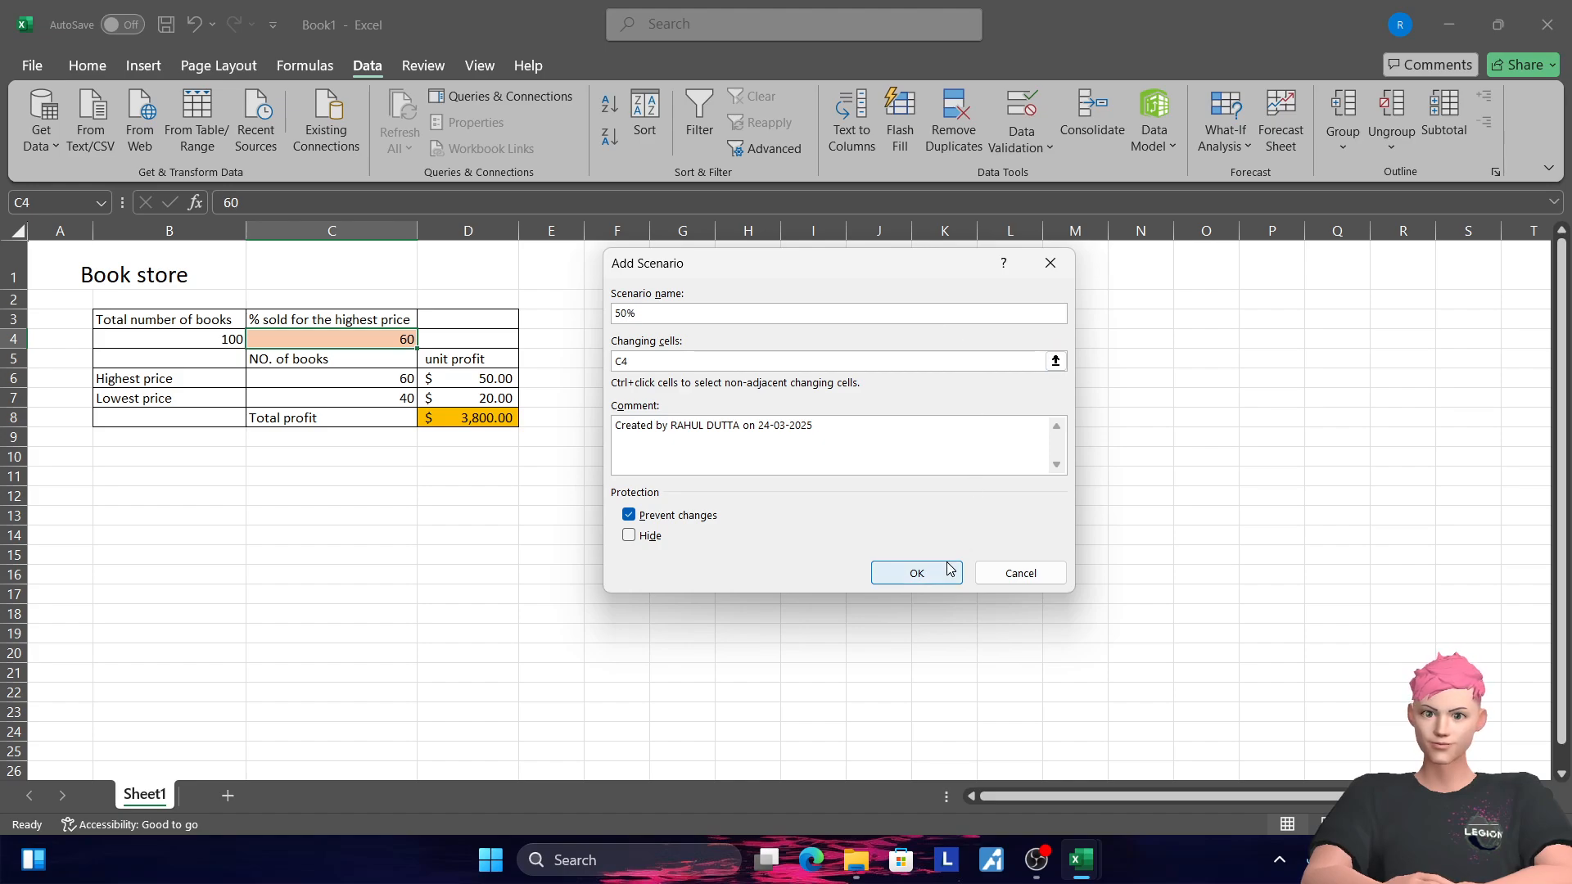
click(916, 572)
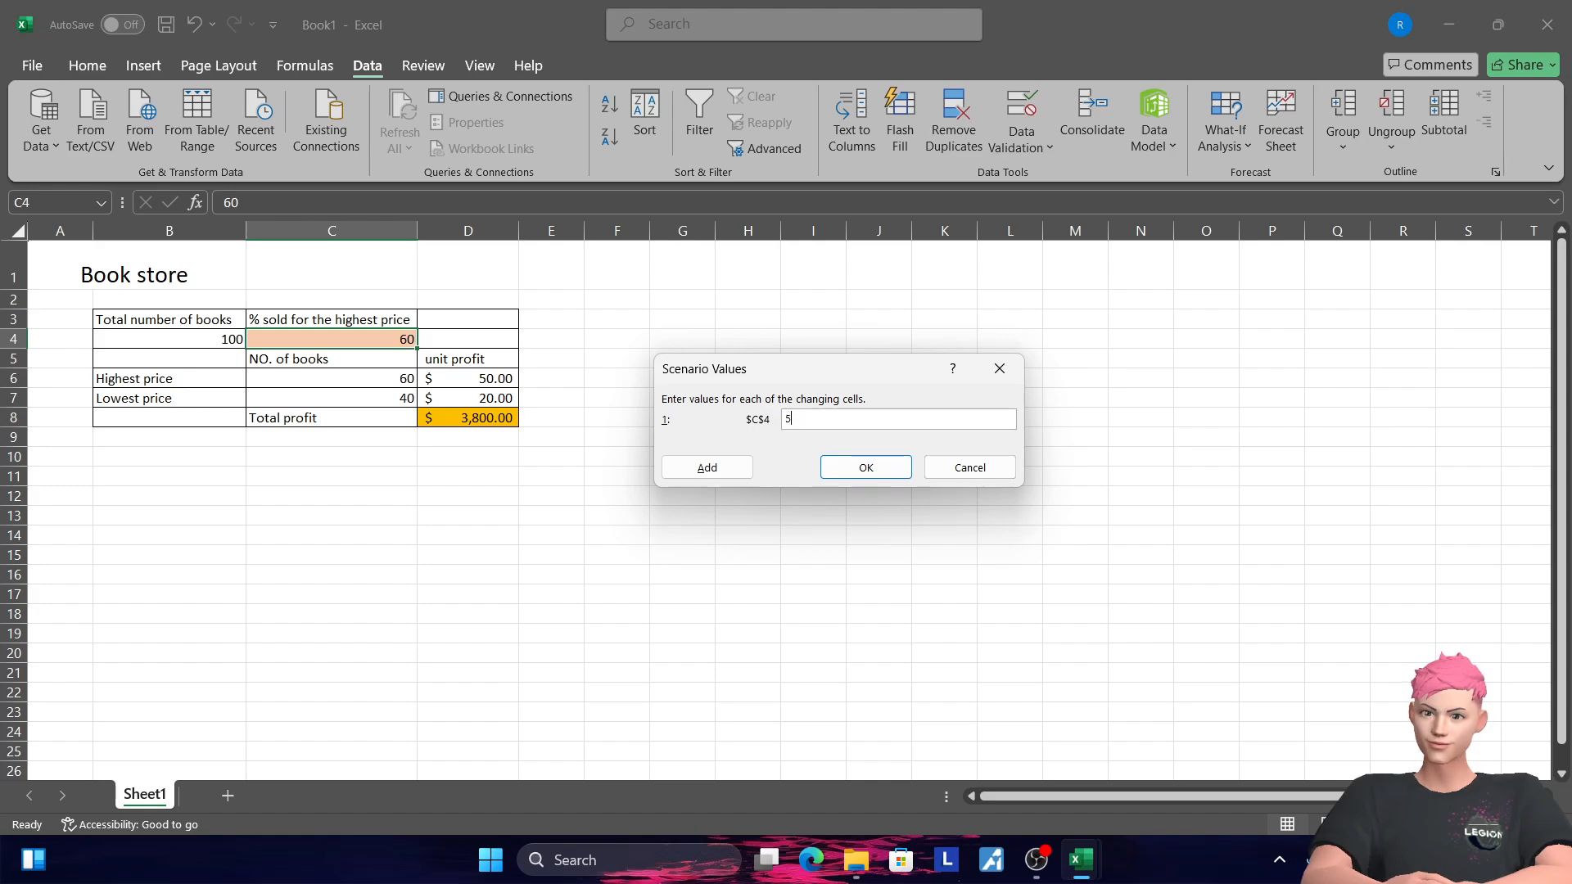
click(873, 467)
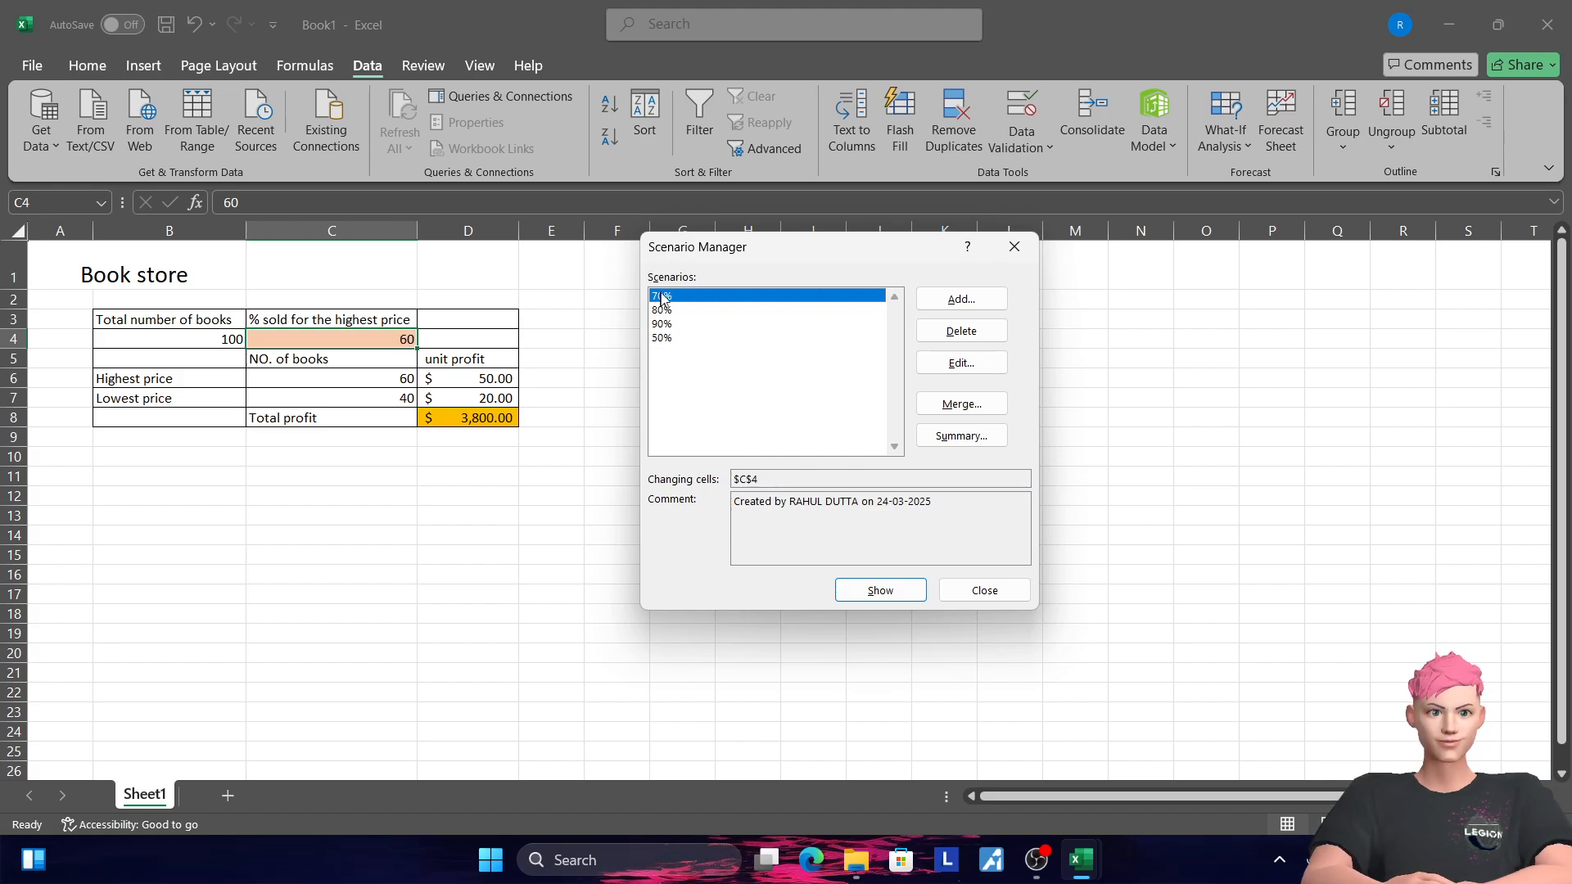
Show the 70%, 90% and 50% scenarios one after another in the worksheet to compare the total profit
click(883, 591)
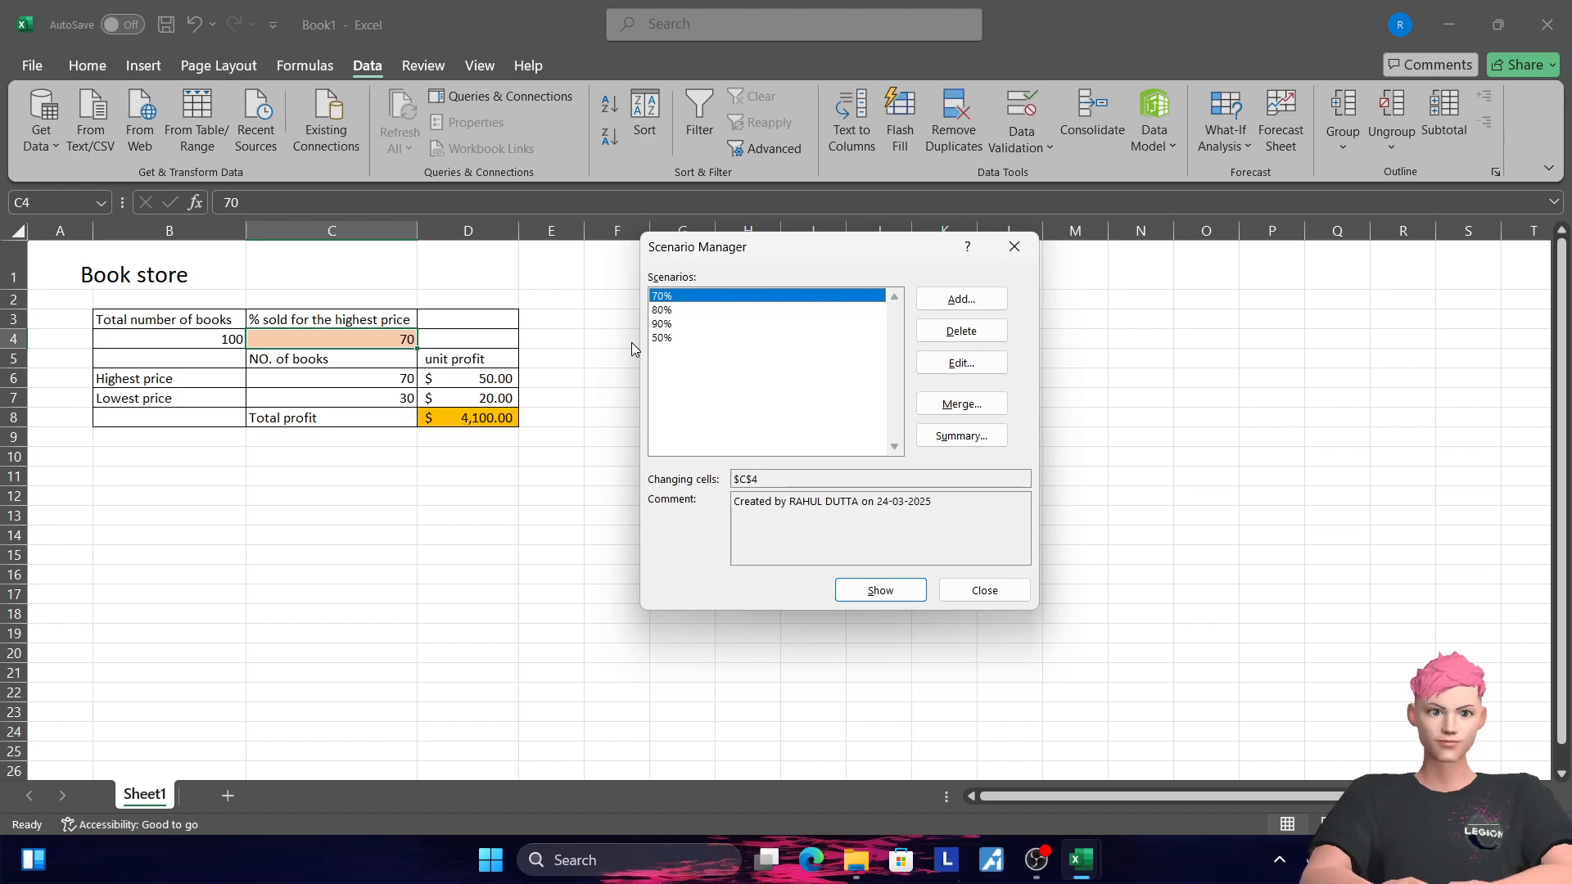
click(691, 326)
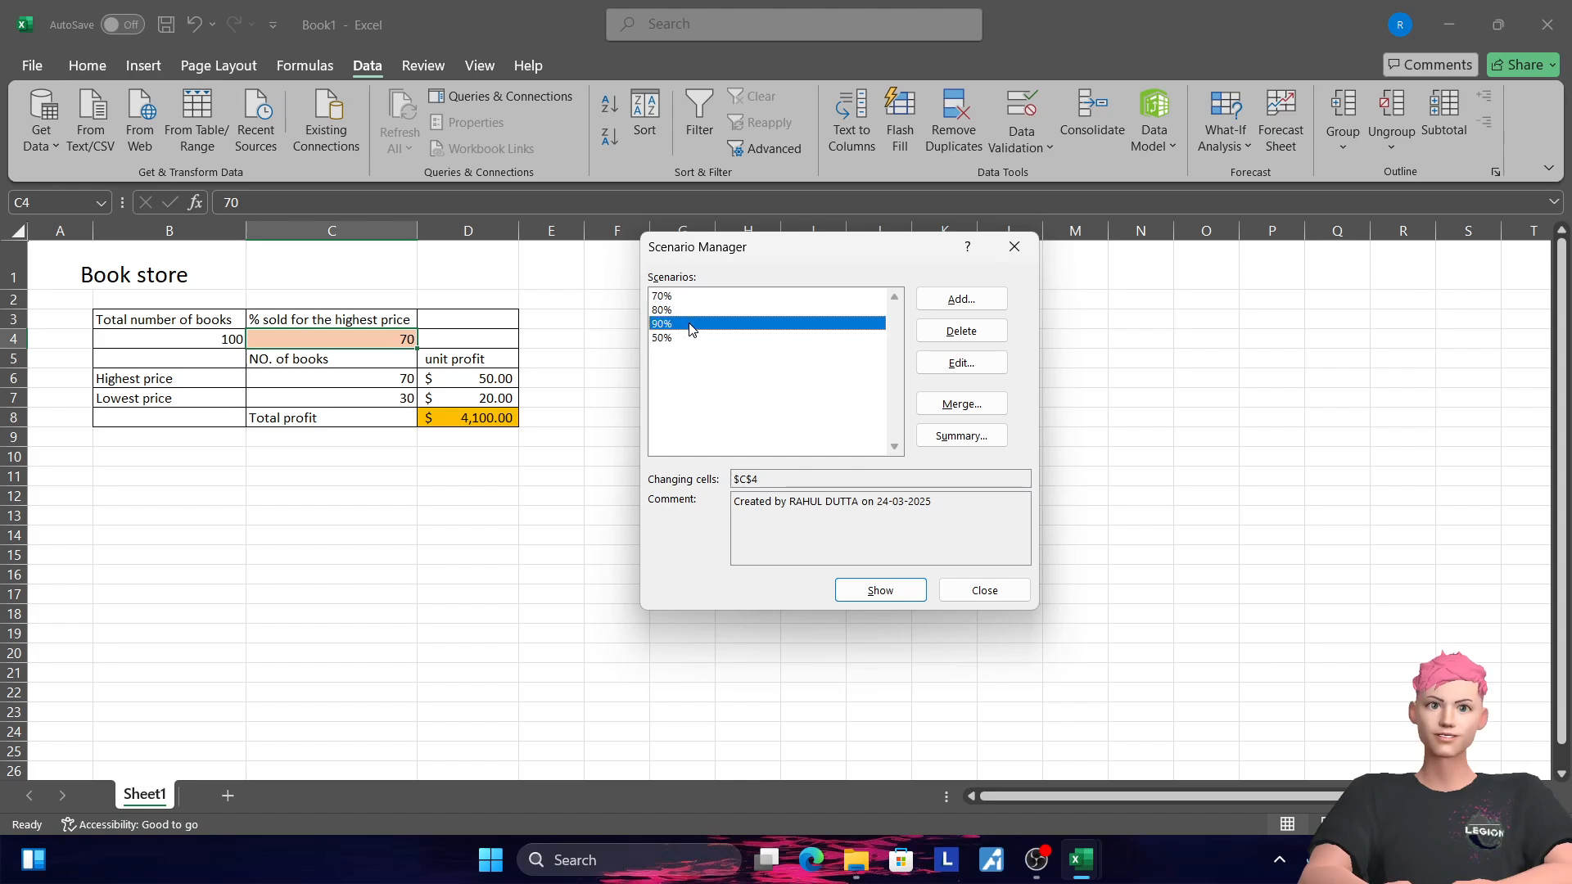
click(881, 588)
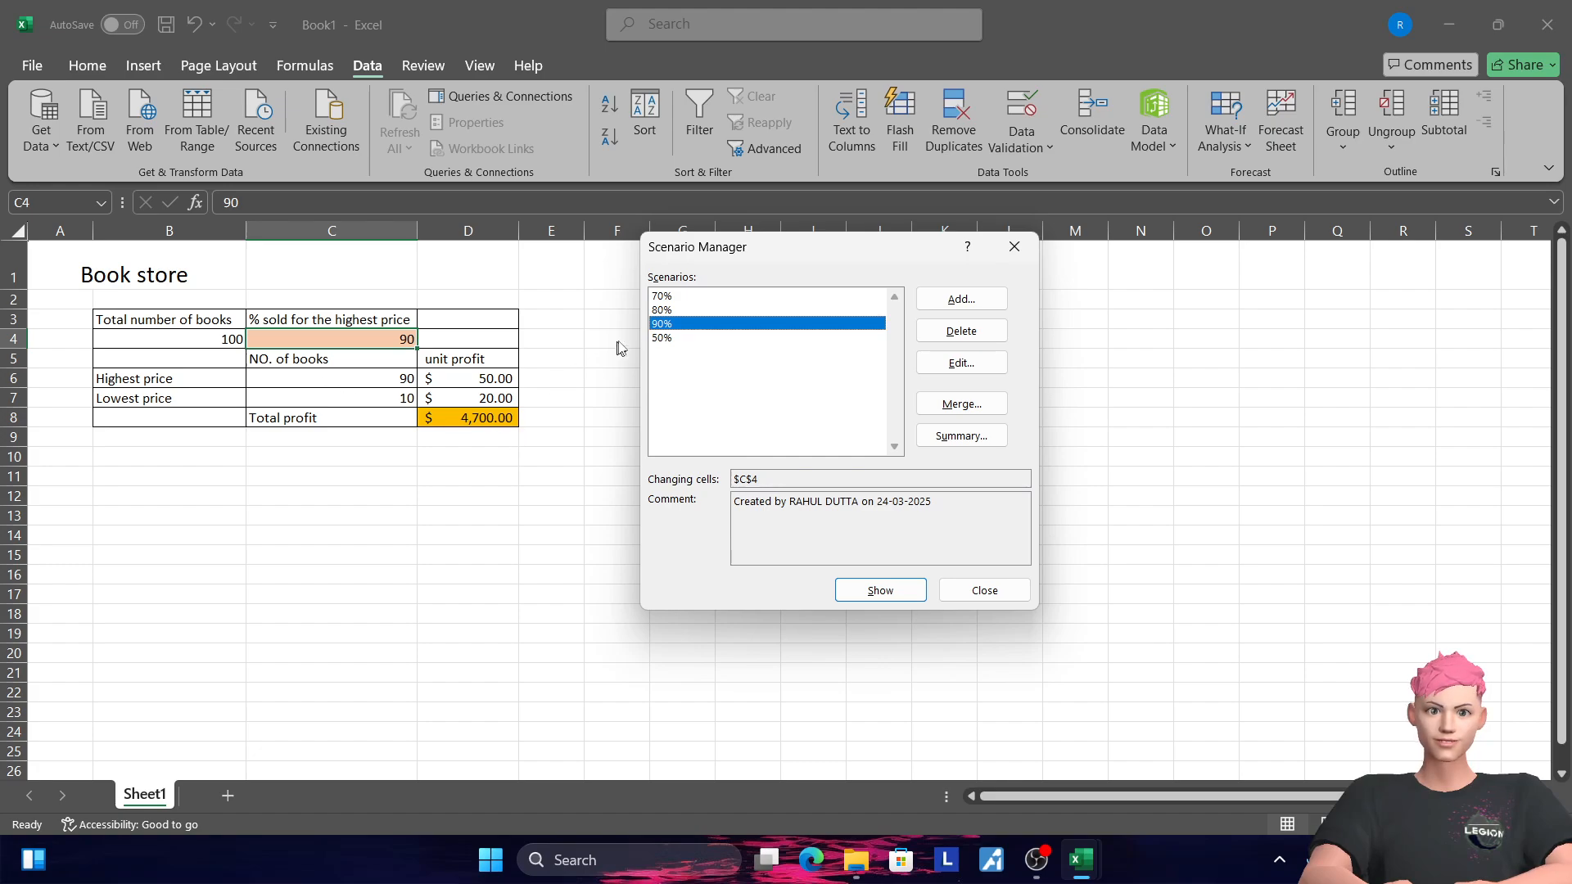
click(669, 339)
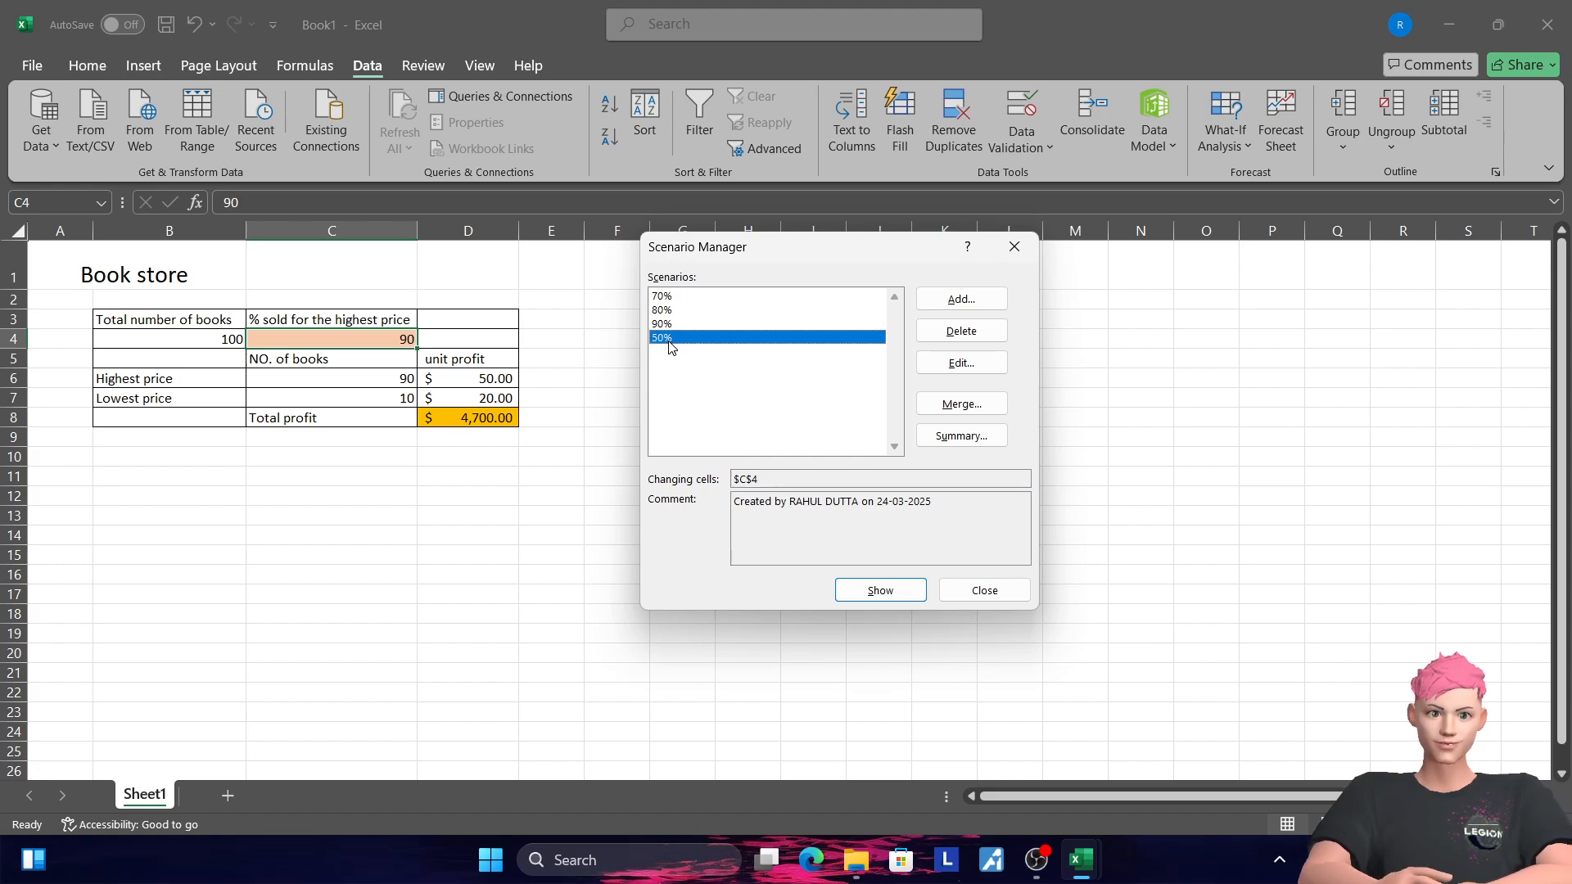
click(856, 589)
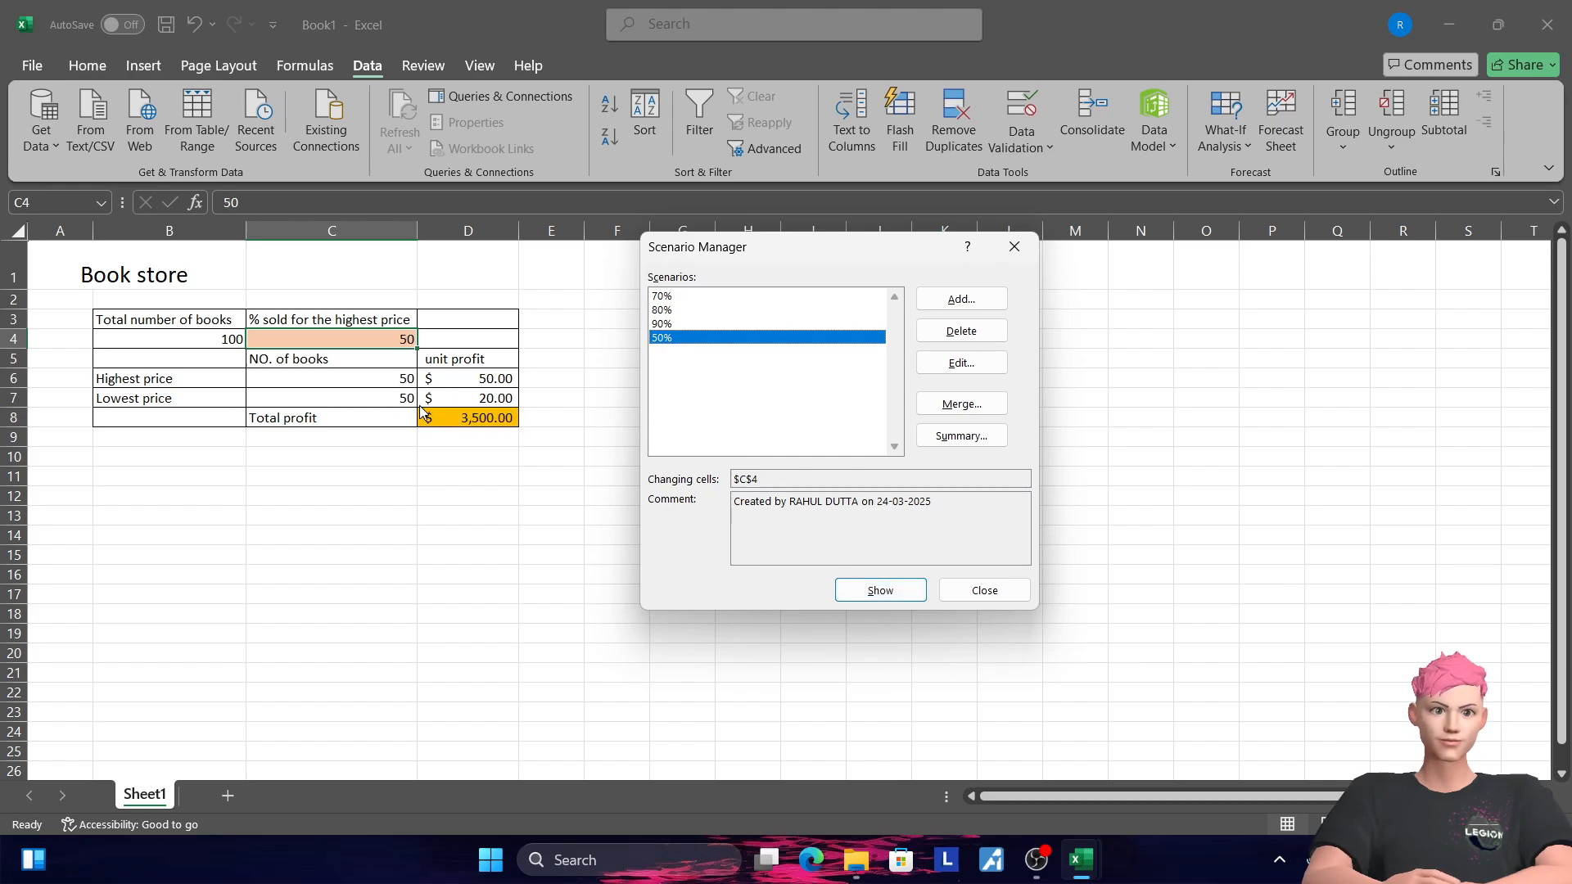
Show the 80% scenario in the worksheet and close Scenario Manager
click(660, 311)
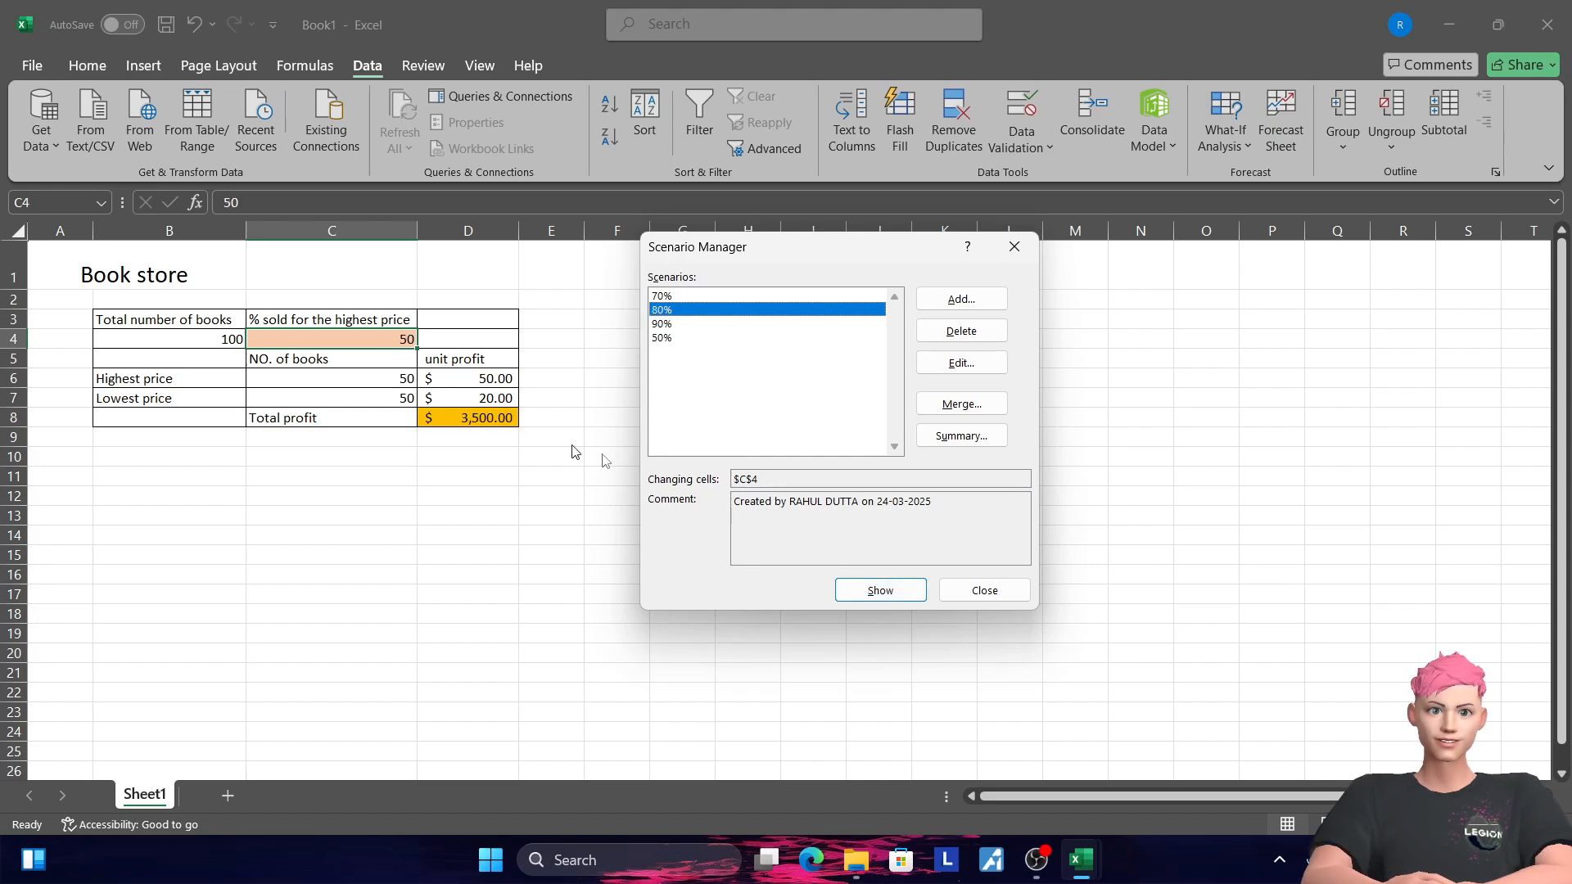
click(880, 591)
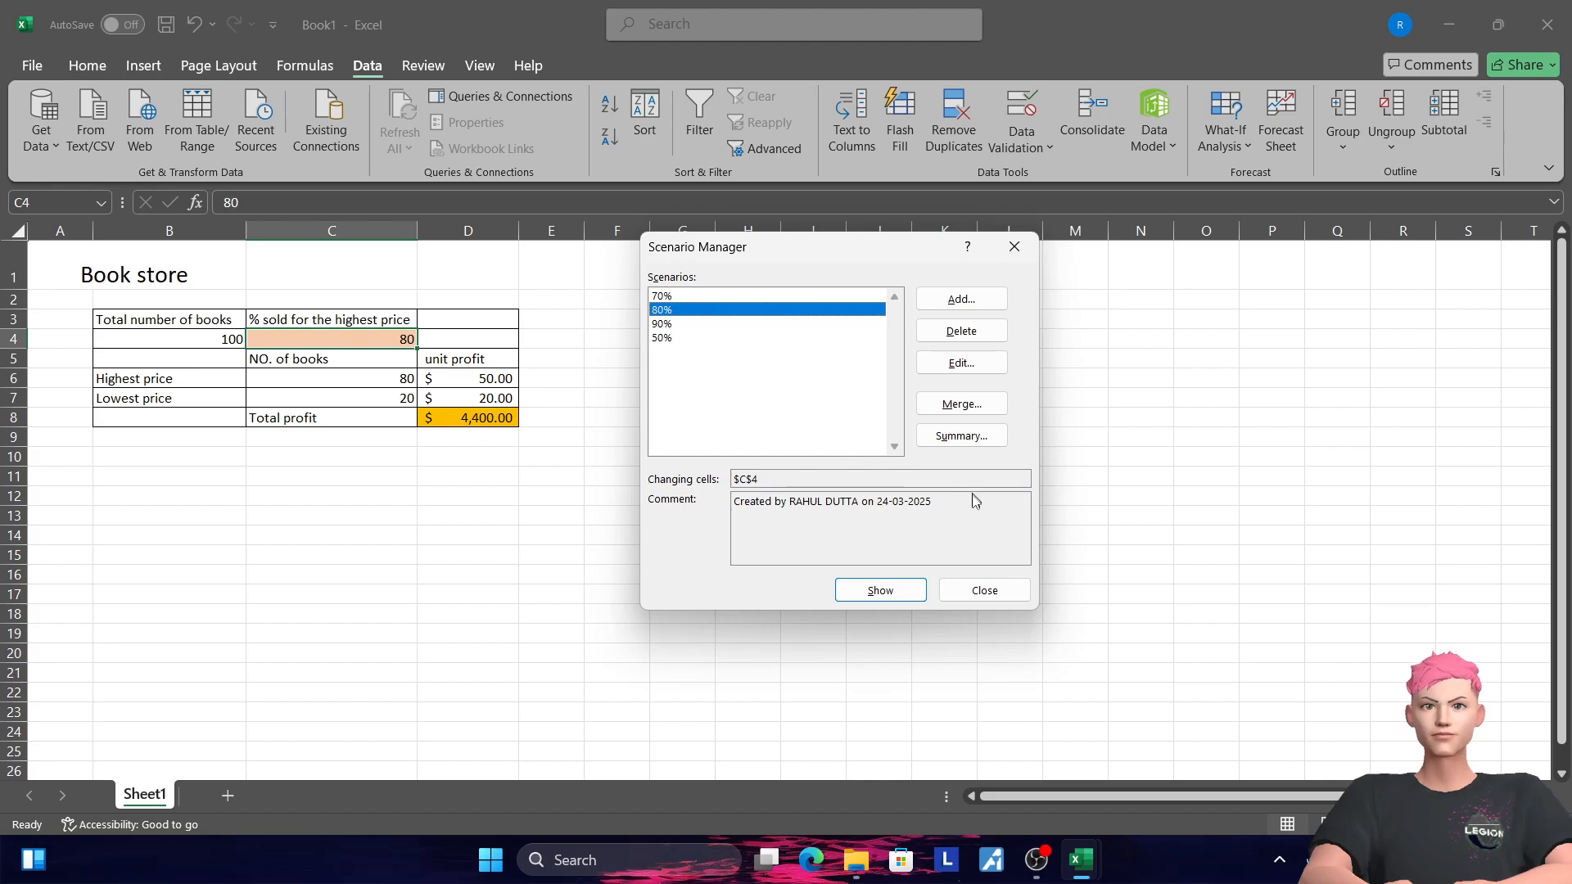
click(1013, 246)
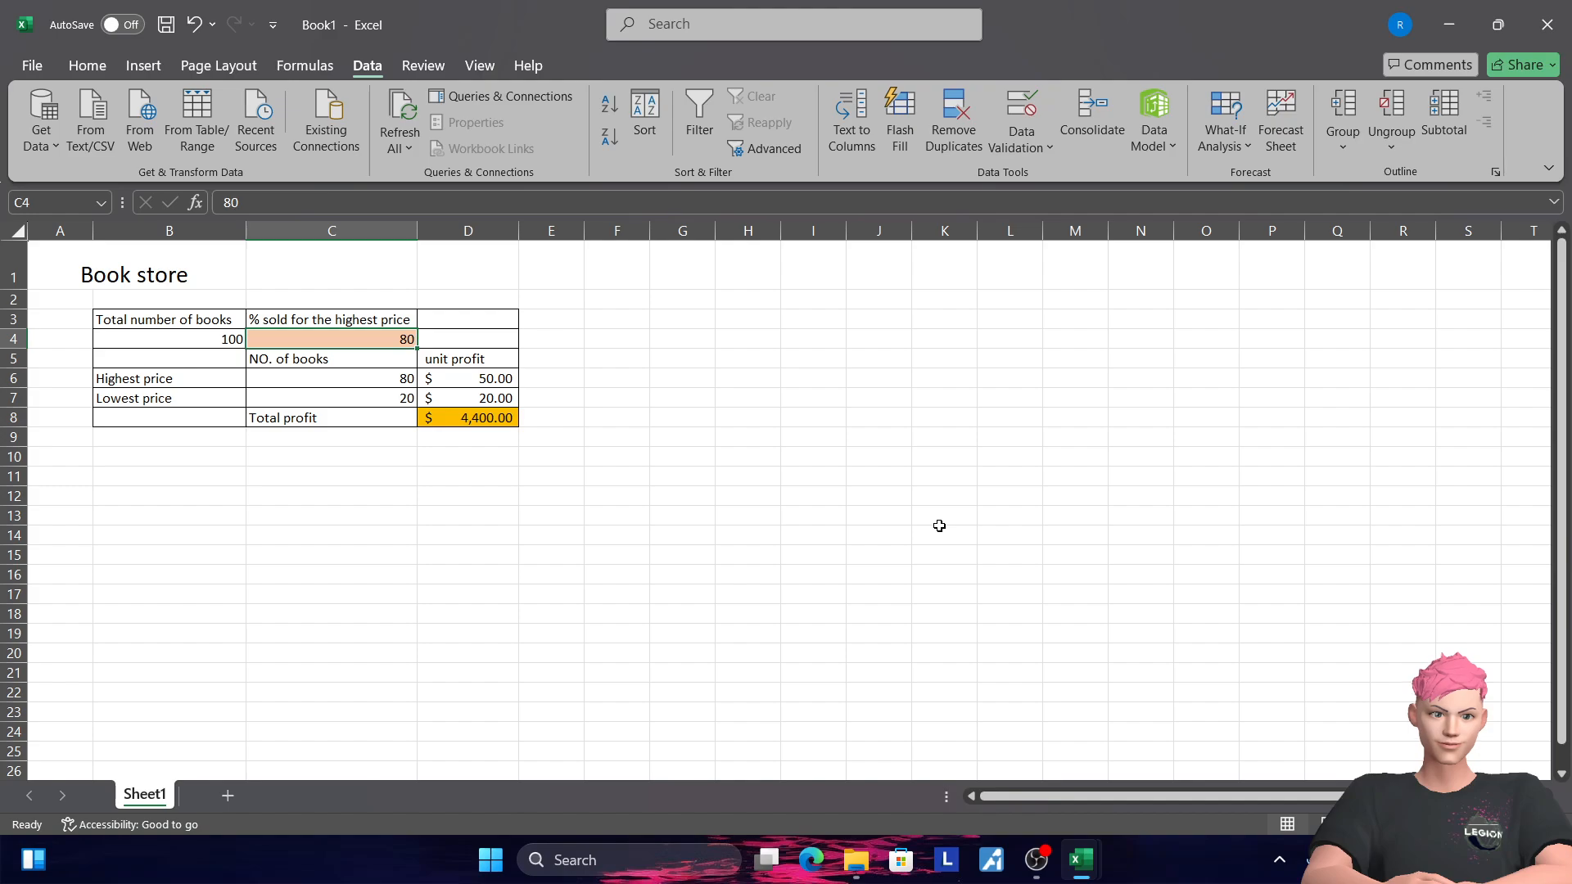
click(1053, 870)
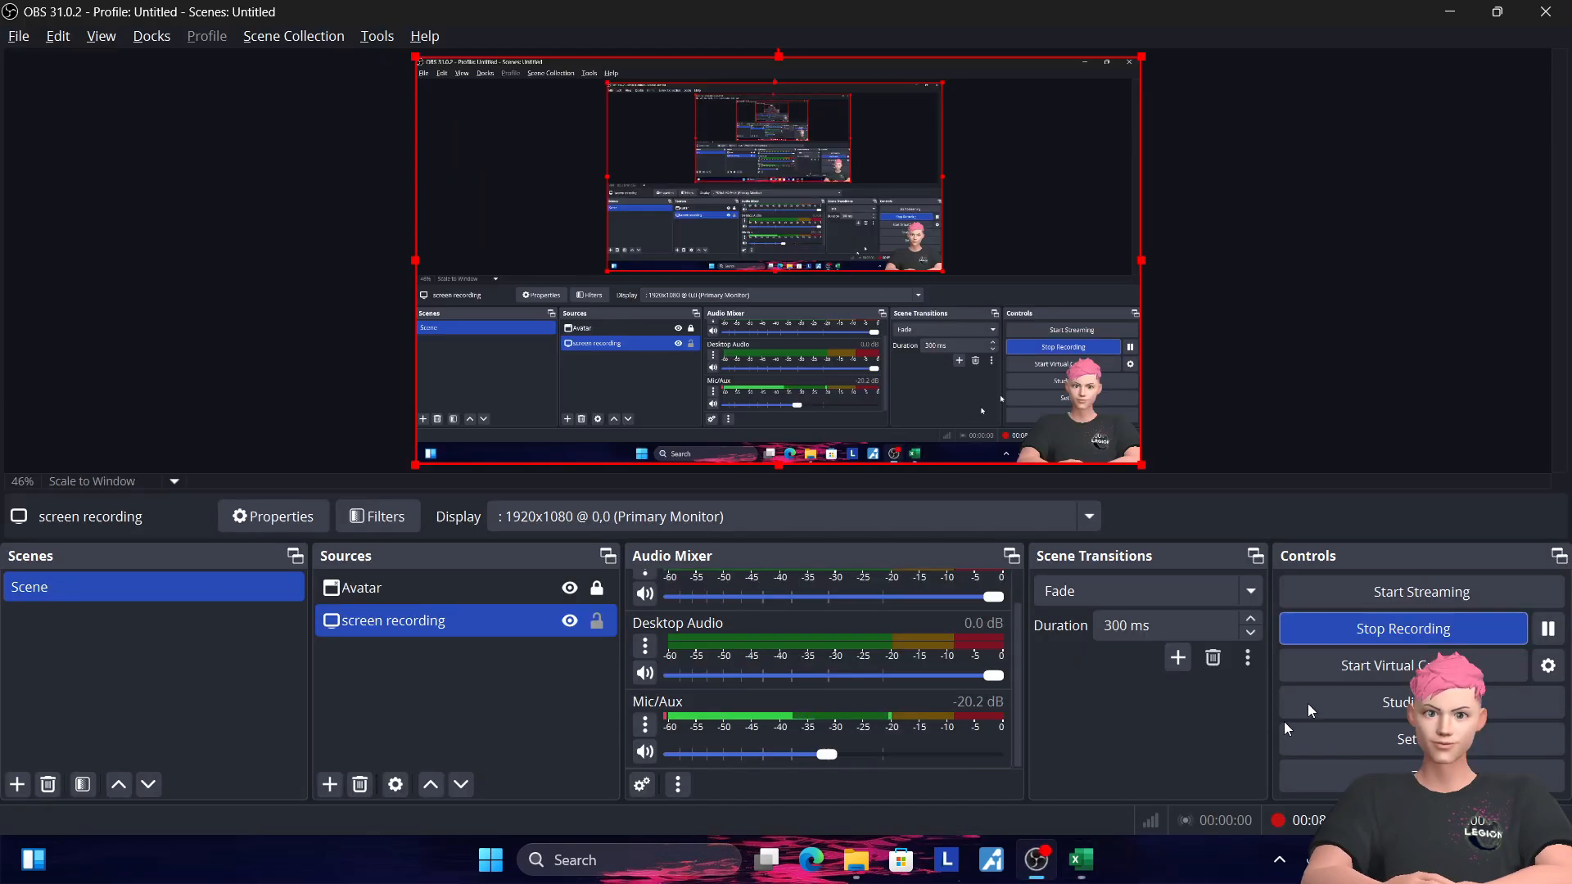